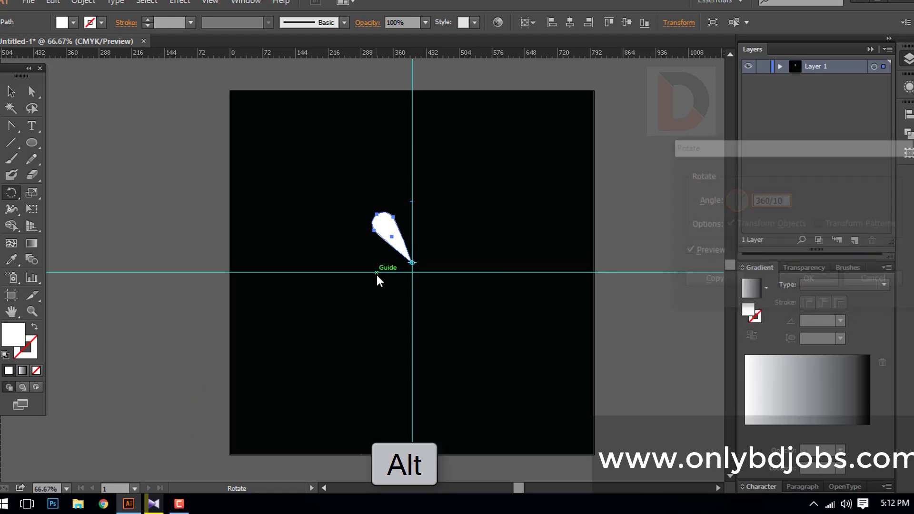
- Copy the petal around its bottom tip at an angle of 360/10 and repeat the rotation into a full ten-petal flower
key("ctrl+z")
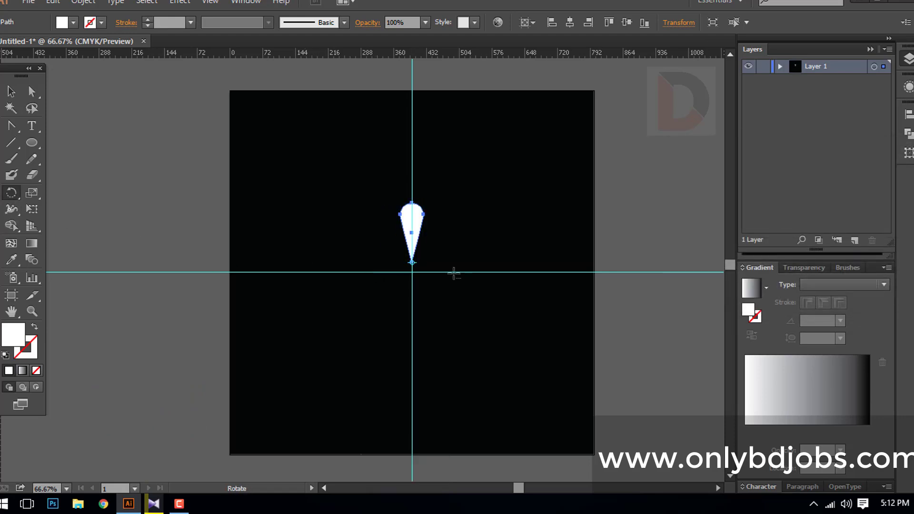
left_click(412, 262, "alt")
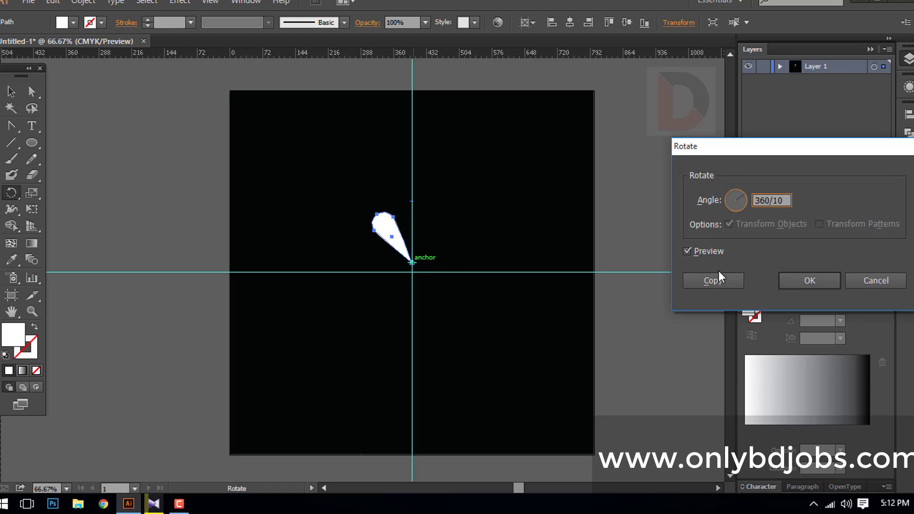
left_click(706, 284)
key("ctrl+d")
key("ctrl+d")
key("ctrl+d")
key("ctrl+d")
key("ctrl+d")
key("ctrl+d")
key("ctrl+d")
key("ctrl+d")
key("ctrl+d")
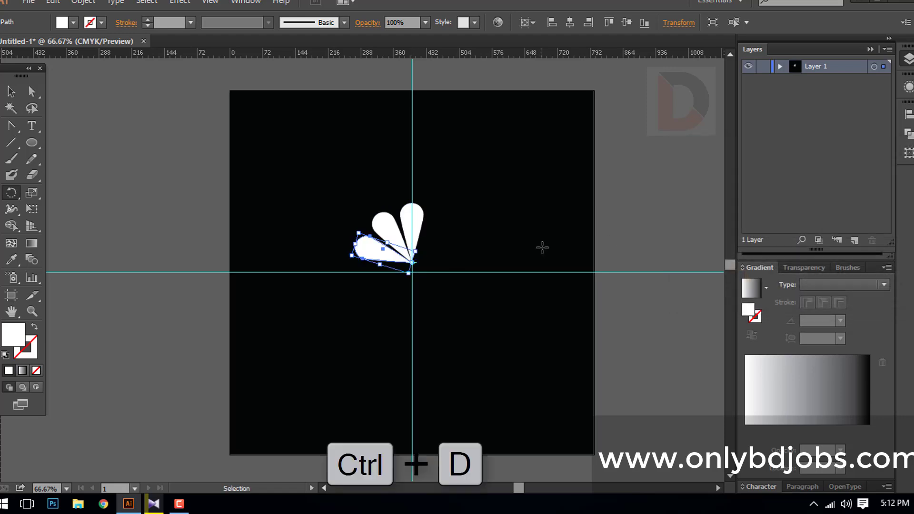
- Select the whole ten-petal flower and place a duplicate on the pasteboard left of the artboard
left_click(5, 95)
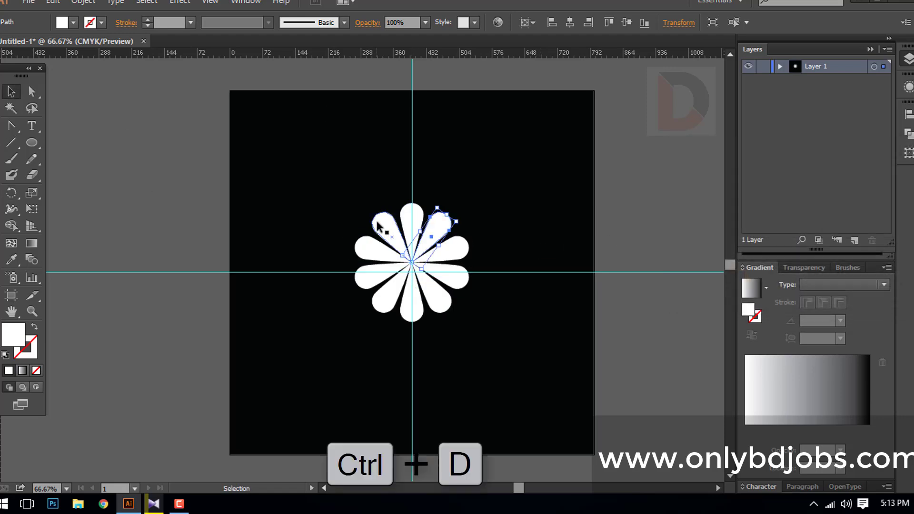
left_click(380, 225)
left_click_drag(458, 354, 351, 185)
left_click_drag(361, 255, 56, 262)
key("ctrl+shift+a")
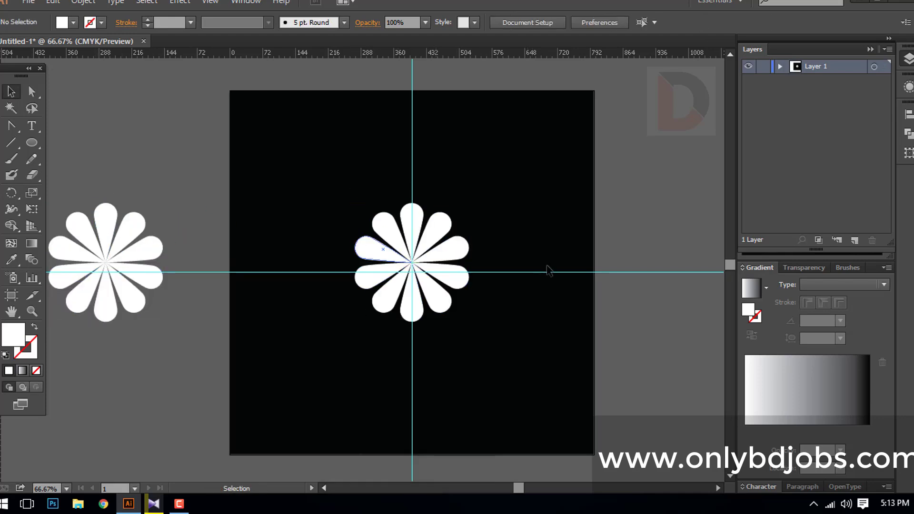
- Delete the flower on the artboard and copy the pasteboard flower's top petal onto the vertical guide
left_click_drag(507, 204, 339, 324)
key("Delete")
left_click_drag(106, 233, 414, 237)
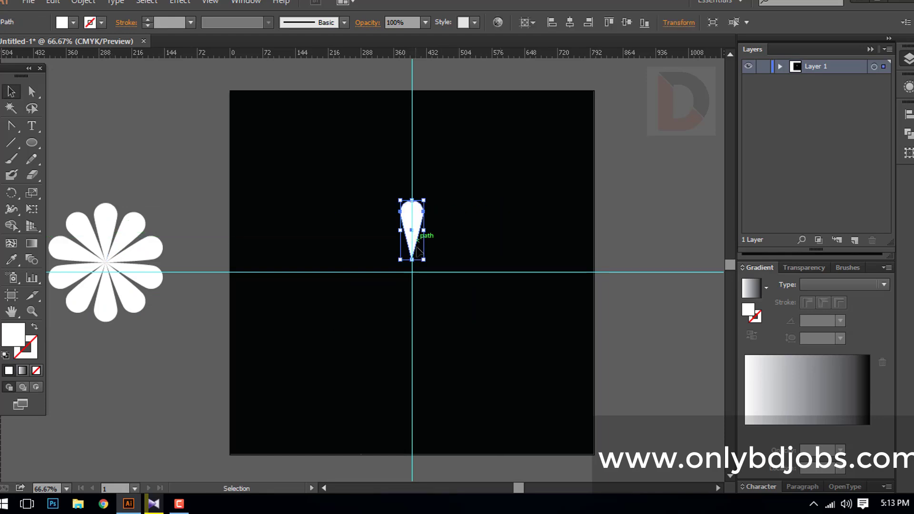
- Nudge the petal up along the vertical guide to widen the gap above the guide intersection
key("Up")
key("Up")
key("Up")
key("Up")
key("Up")
key("Up")
key("Up")
key("Up")
key("Up")
key("Up")
key("Up")
key("Up")
key("Up")
key("Up")
key("Up")
key("Up")
key("Up")
key("Up")
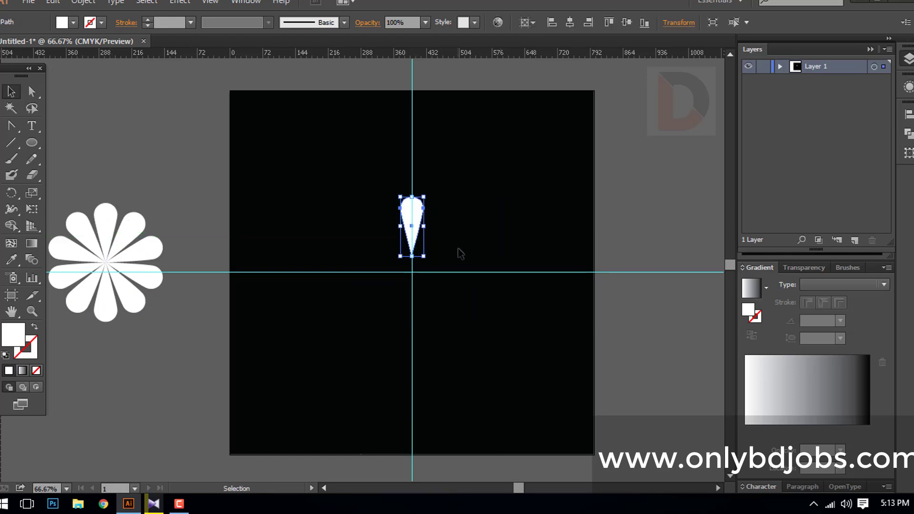
- Make a rotated copy of the petal about the guide intersection with an angle of 360/15
left_click(11, 196)
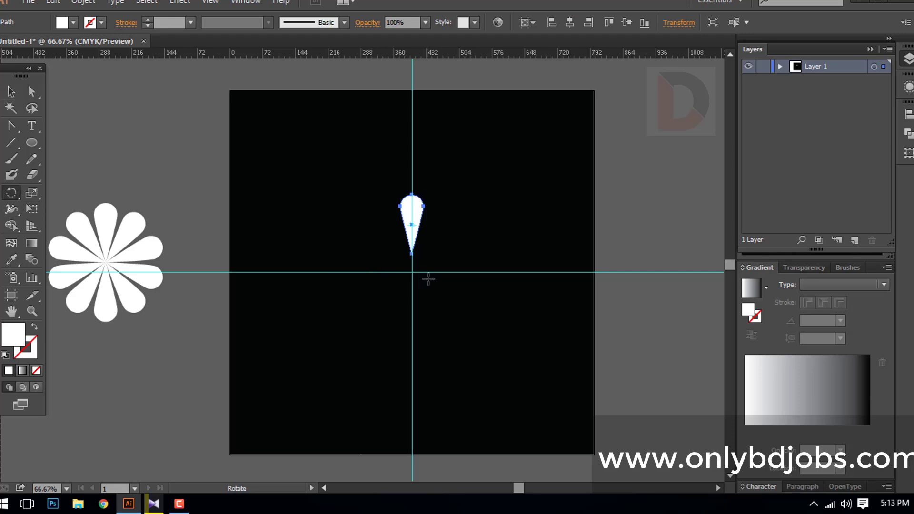
left_click(412, 272, "alt")
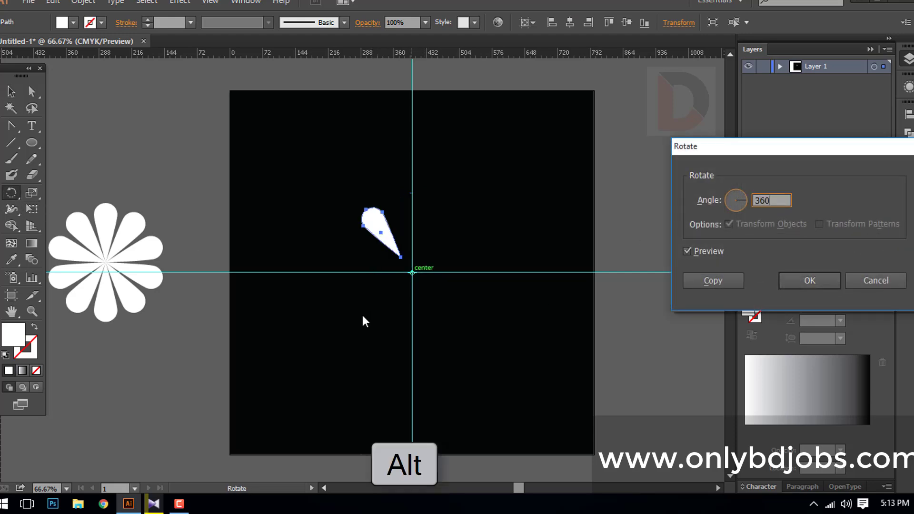
type("360/20")
left_click(701, 252)
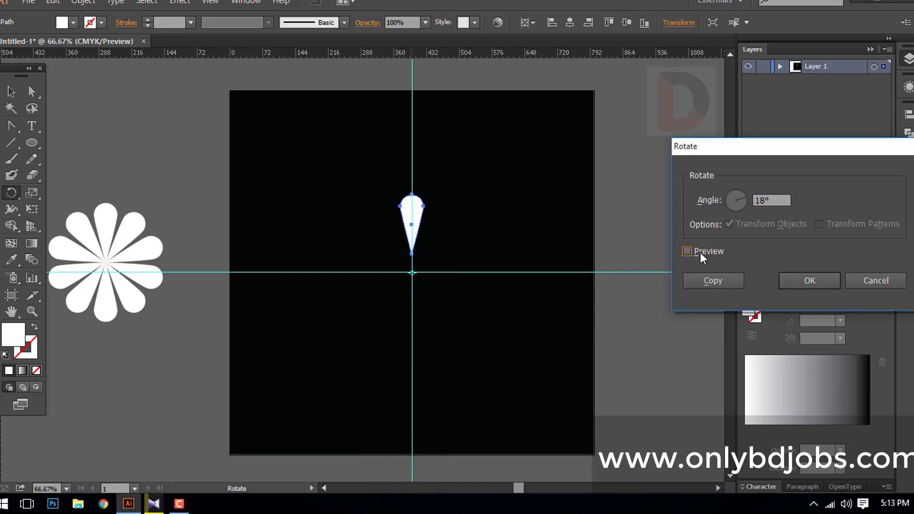
left_click(701, 252)
key("Tab")
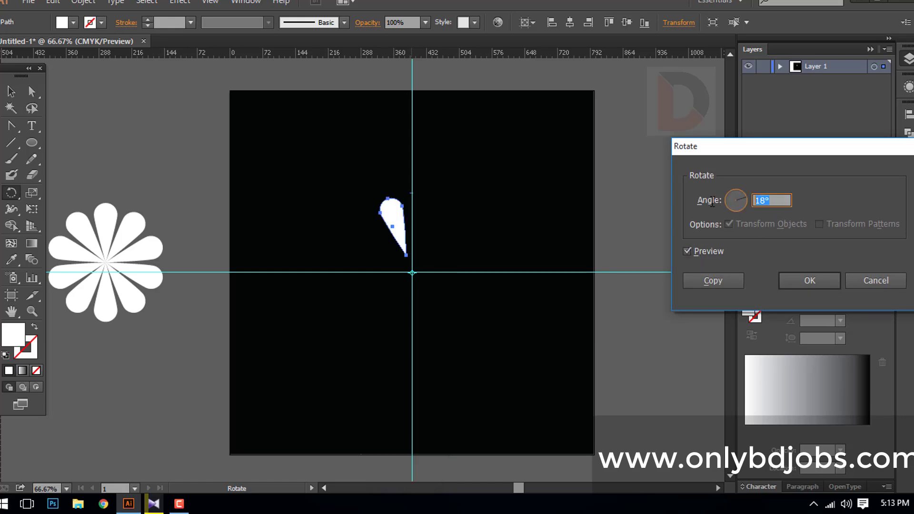
type("360/15")
left_click(702, 252)
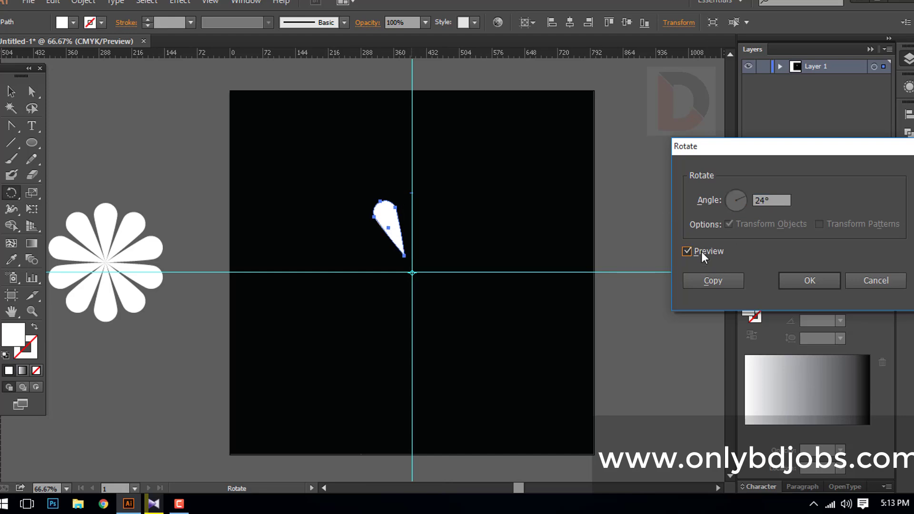
left_click(701, 252)
left_click(711, 280)
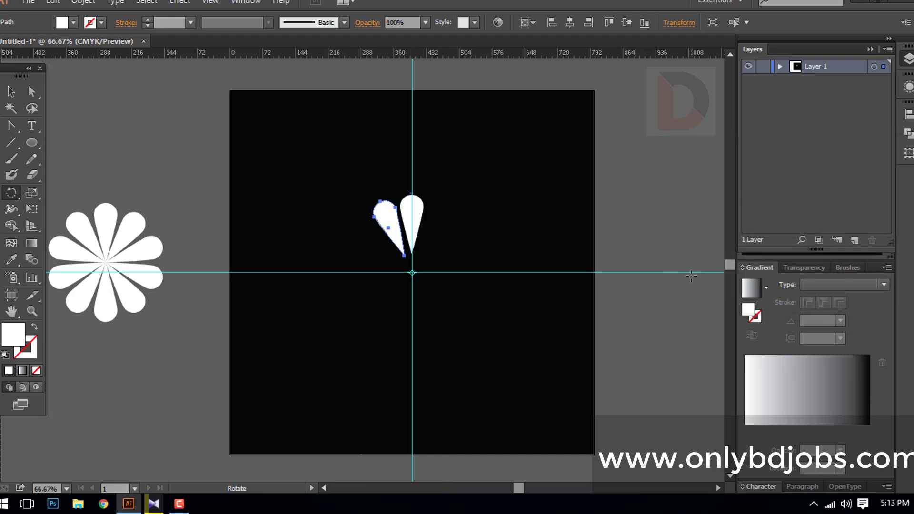
- Repeat the rotated copy around the guide intersection to complete an open-centred ring of fifteen petals
key("space")
key("ctrl+d")
key("ctrl+d")
key("ctrl+d")
key("ctrl+d")
key("ctrl+d")
key("ctrl+d")
key("ctrl+d")
key("ctrl+d")
key("ctrl+d")
key("ctrl+d")
key("ctrl+d")
key("ctrl+d")
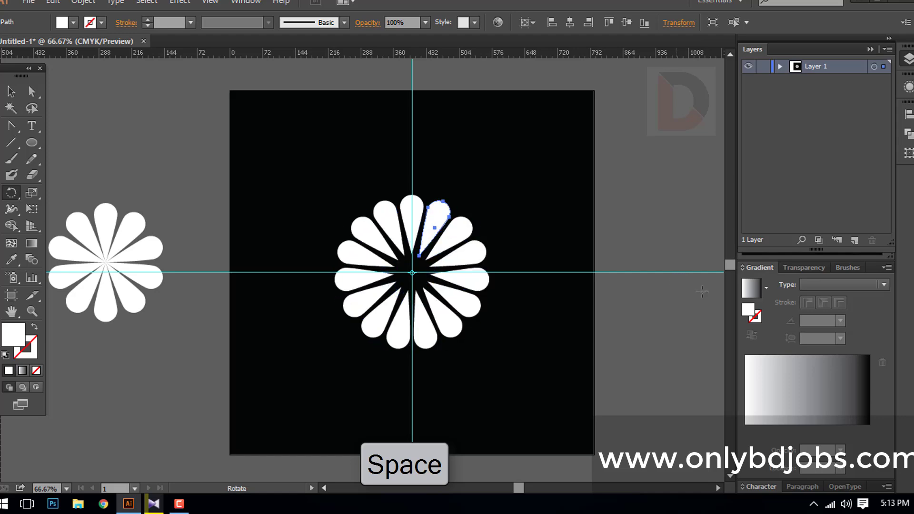
- Duplicate the fifteen-petal flower onto the pasteboard above the smaller flower, and delete the original from the artboard
left_click(11, 91)
key("space")
left_click_drag(279, 250, 314, 321)
left_click_drag(567, 430, 345, 252)
left_click_drag(445, 307, 134, 150)
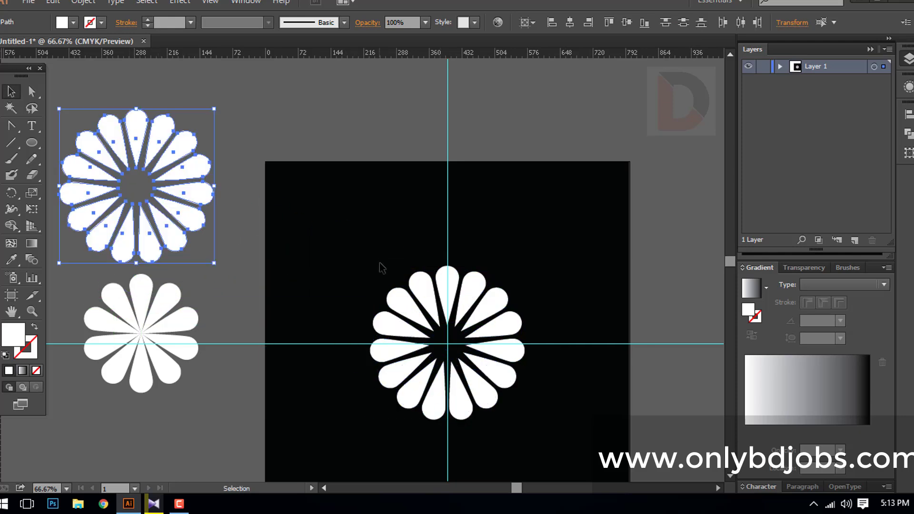
left_click(501, 384)
key("Delete")
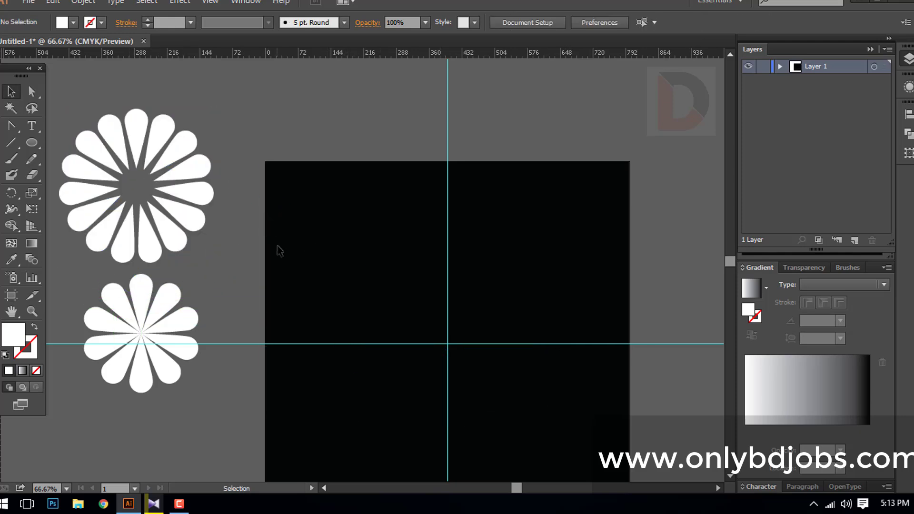
- Draw a narrow upright ellipse left of the vertical guide and convert its top and bottom anchor points to sharp corners
left_click_drag(342, 303, 290, 227)
left_click_drag(32, 143, 77, 175)
left_click_drag(347, 160, 379, 232)
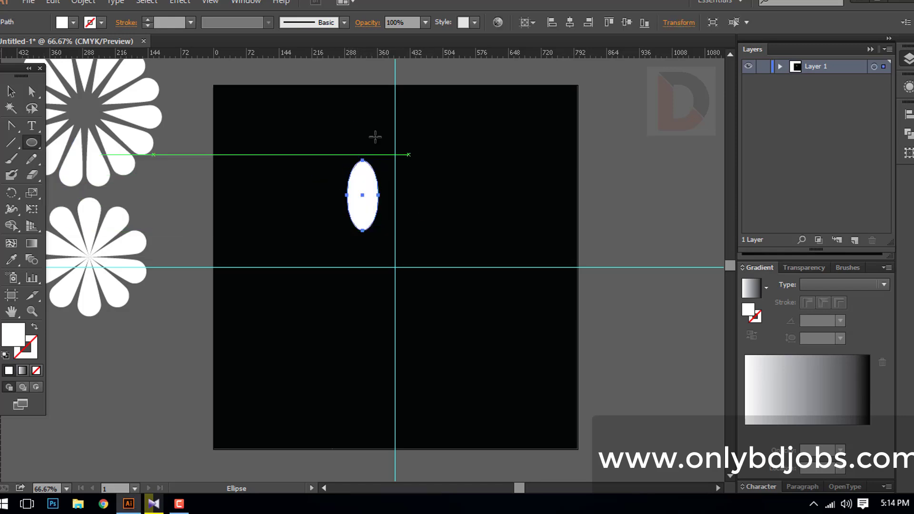
left_click(11, 126)
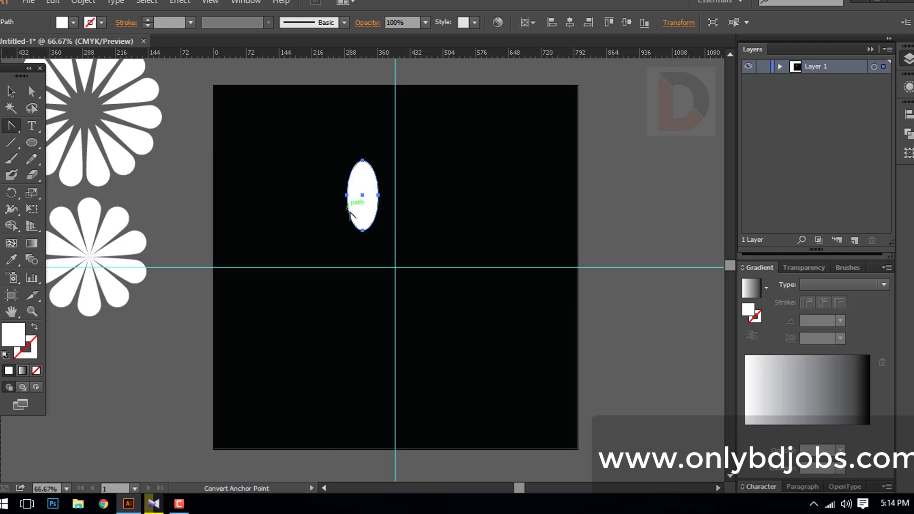
left_click(363, 231)
left_click(362, 161)
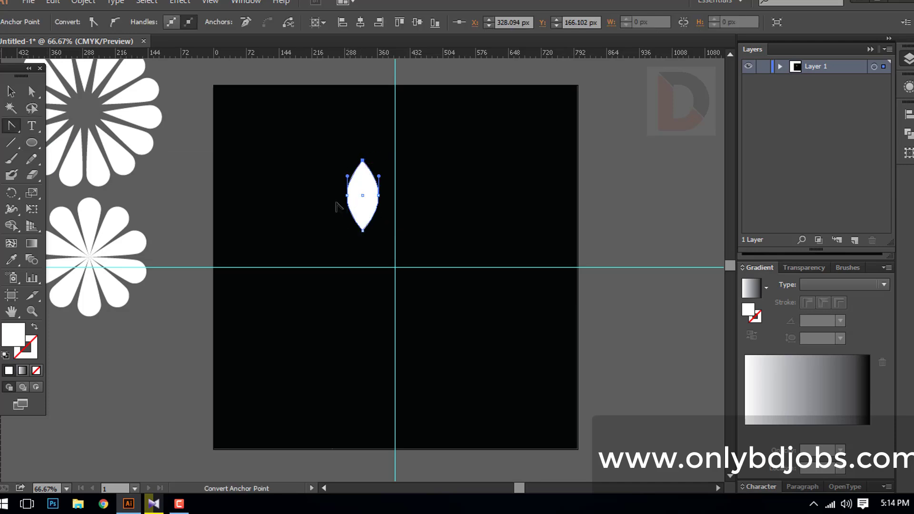
- Narrow the leaf shape slightly and rotate it counterclockwise so that it leans diagonally to the left
left_click(14, 92)
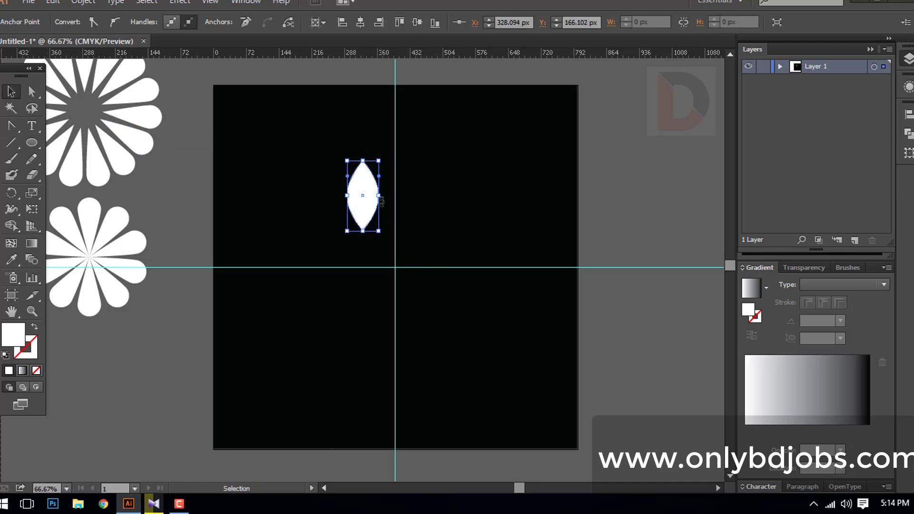
mouse_move(381, 201)
left_mouse_down()
mouse_move(387, 195)
mouse_move(374, 197)
left_mouse_up()
left_click(371, 215)
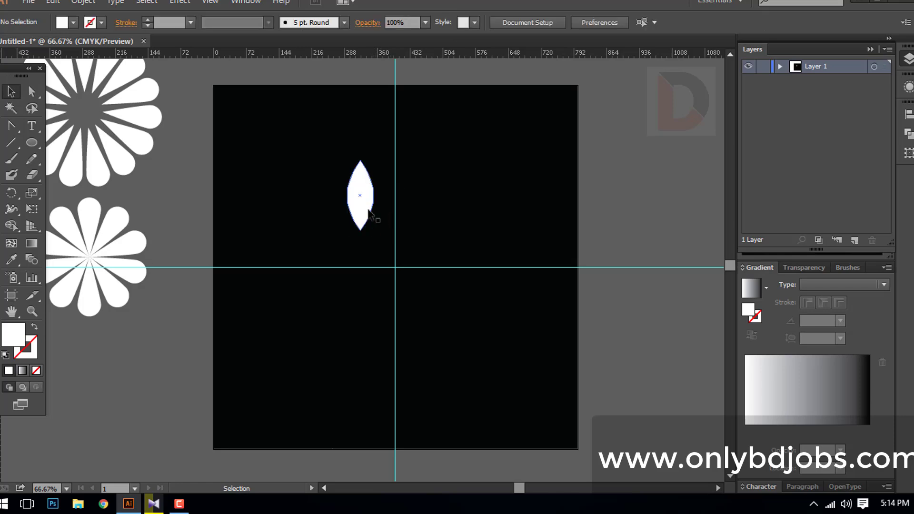
left_click(363, 210)
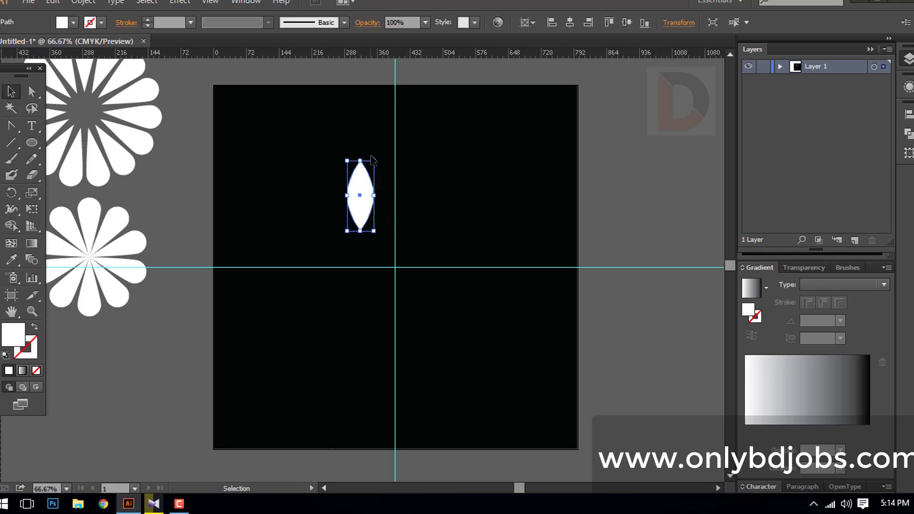
left_click_drag(373, 160, 346, 161)
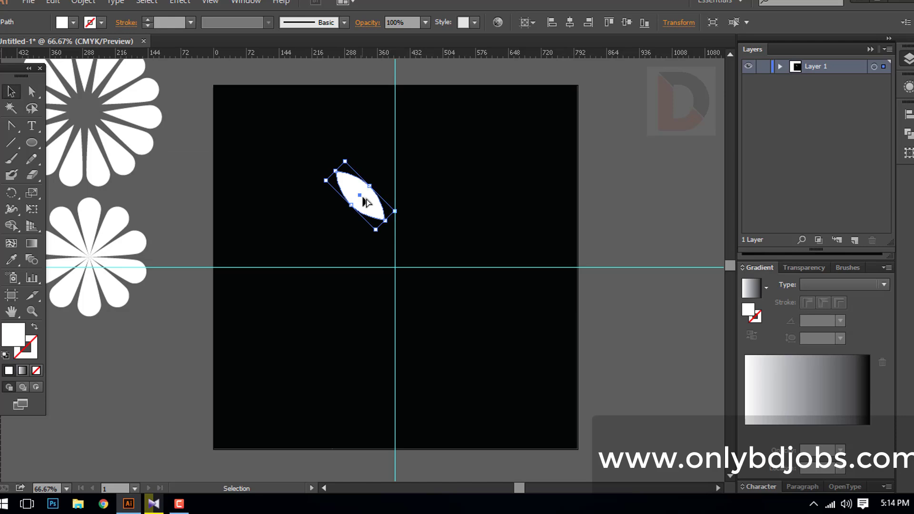
- Duplicate the leaf horizontally to its right and reflect the copy across the vertical axis at 90°
left_click_drag(366, 202, 407, 202)
right_click(402, 193)
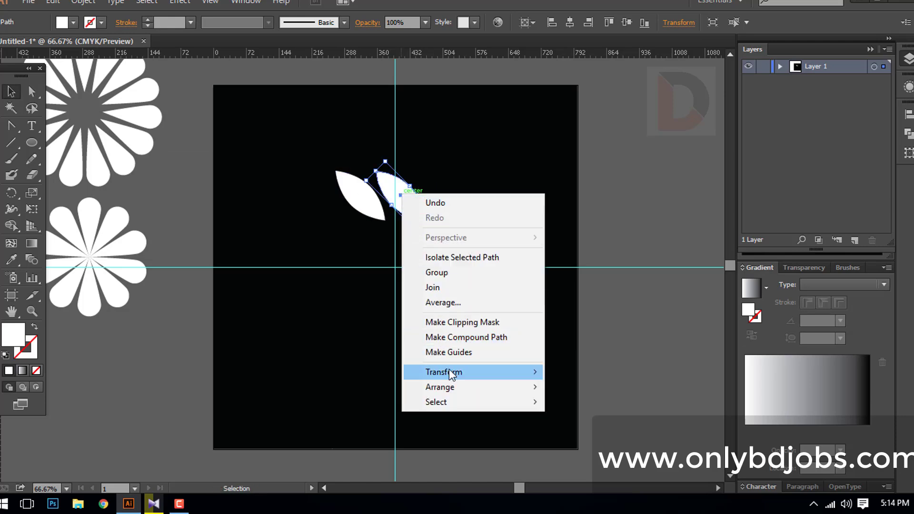
mouse_move(451, 374)
left_click(587, 422)
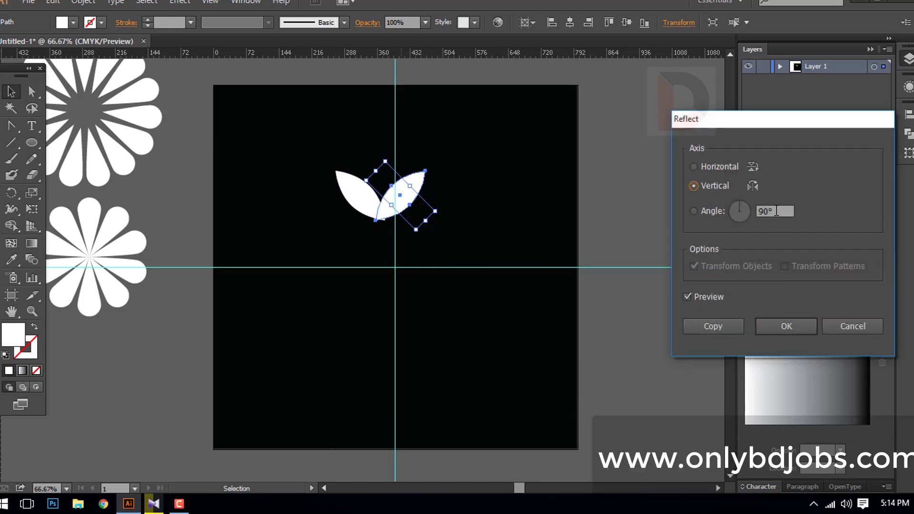
left_click(783, 329)
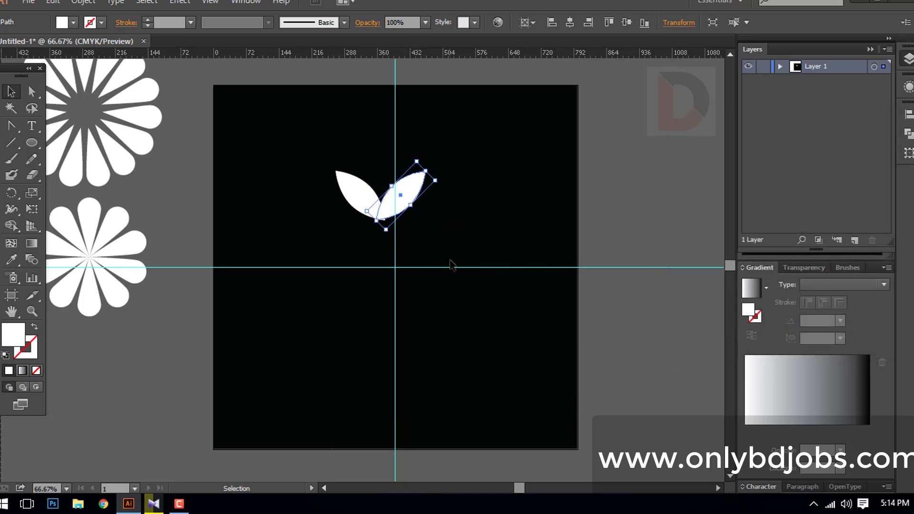
- Nudge the mirrored leaf right until the two leaves' bottom tips meet in a V
key("Right")
key("Right")
key("Right")
key("Right")
key("Right")
key("Right")
key("Right")
key("Right")
key("Right")
key("Right")
key("Right")
key("Right")
key("Right")
key("Right")
key("Right")
key("Right")
key("Right")
key("Right")
key("Right")
key("Right")
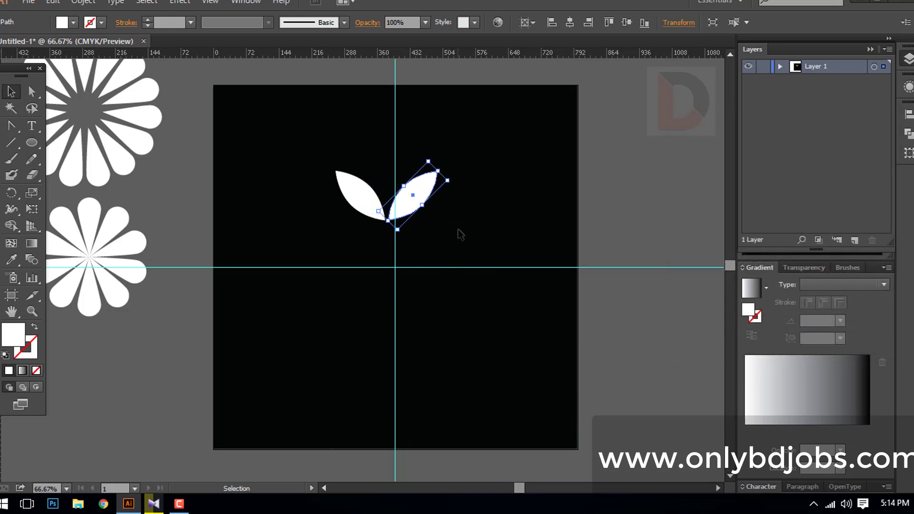
- Scale down the pair of leaves and move it toward the artboard's upper left area, keeping the V upright
key("ctrl+a")
left_click_drag(387, 120, 317, 114)
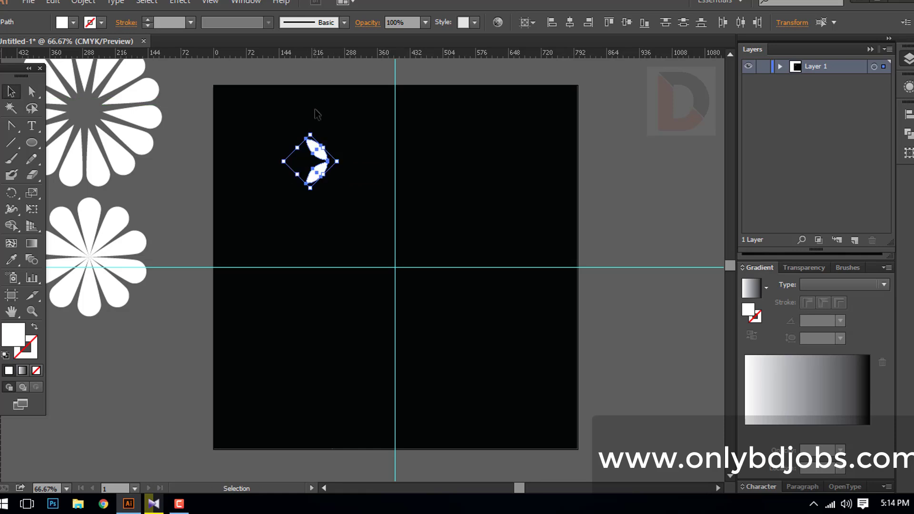
key("ctrl+z")
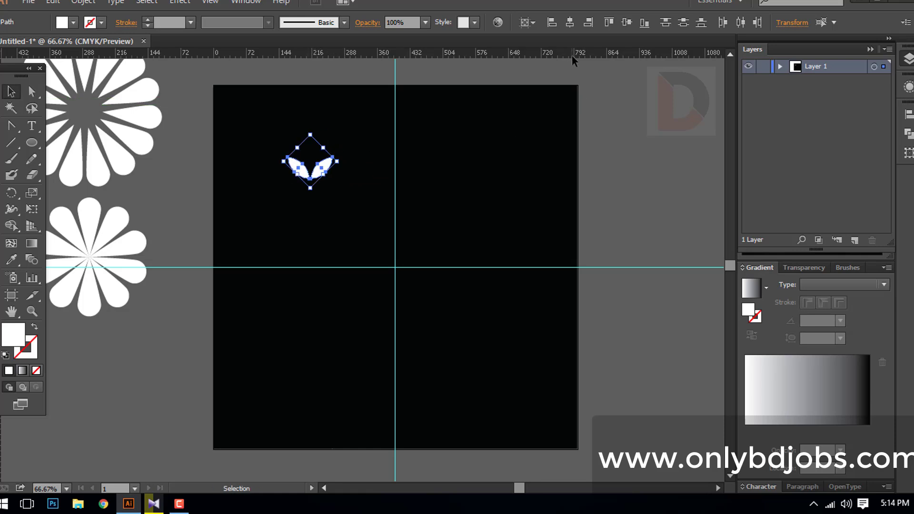
- Group the two leaves and center the group horizontally on the artboard's vertical guide
left_click(570, 23)
key("ctrl+z")
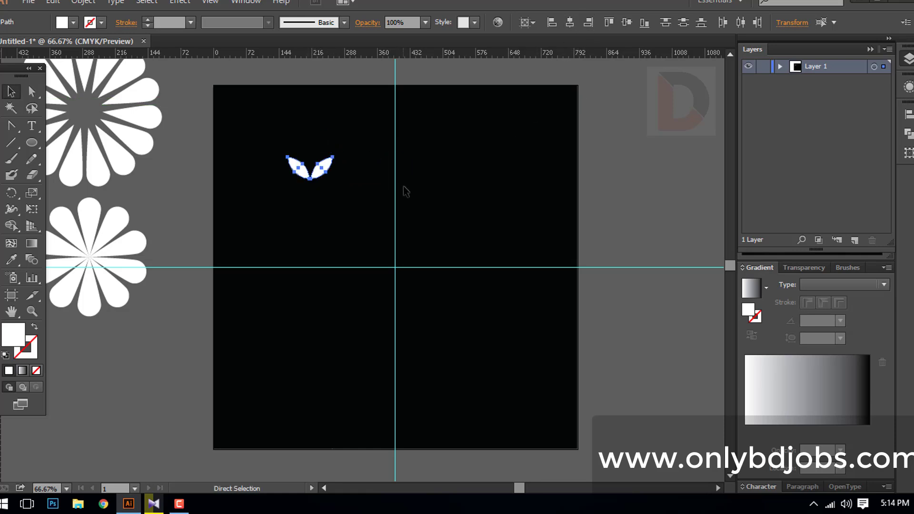
left_click(570, 23)
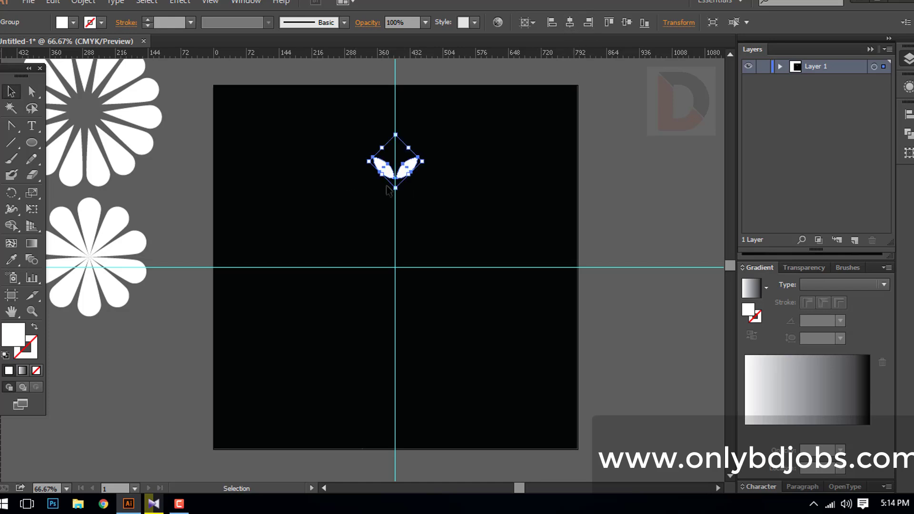
- Shrink the leaf group and rotate it a quarter turn counterclockwise so the joined tips point right
left_click(429, 165)
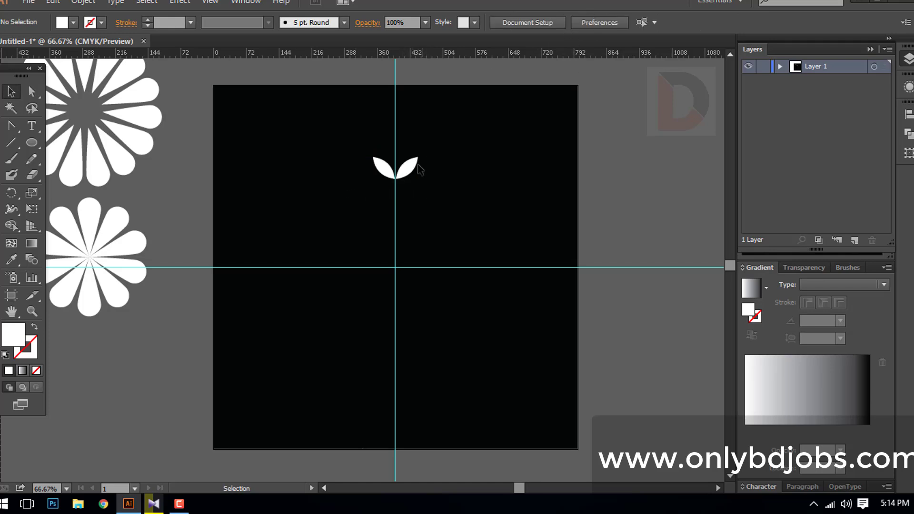
left_click(405, 167)
left_click_drag(422, 145, 403, 157)
left_click(416, 187)
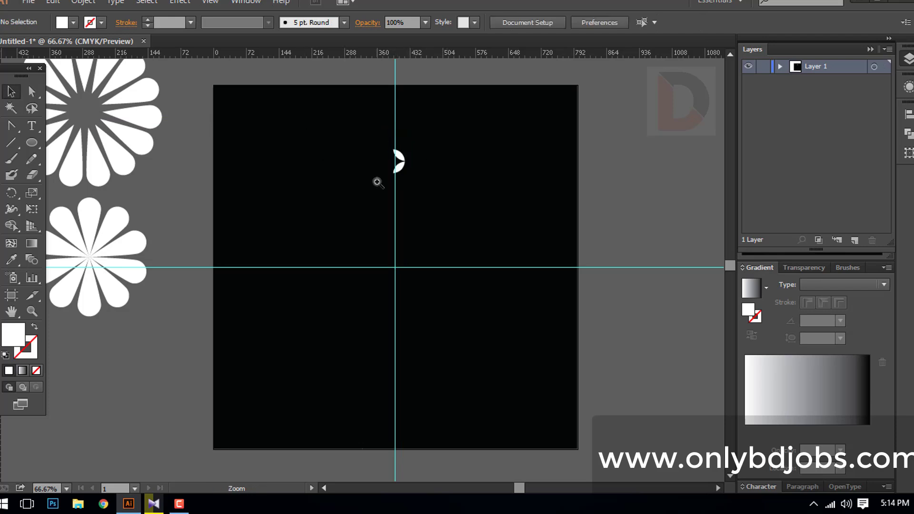
- Draw a large circle centered on the guide intersection below the leaf group
left_click(377, 182)
scroll(473, 241, "down", 3)
key("l")
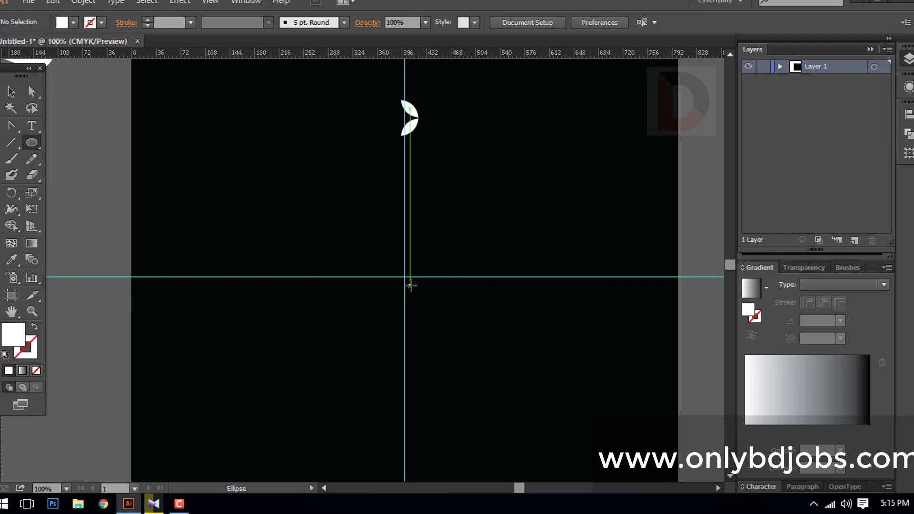
left_click_drag(405, 277, 516, 354)
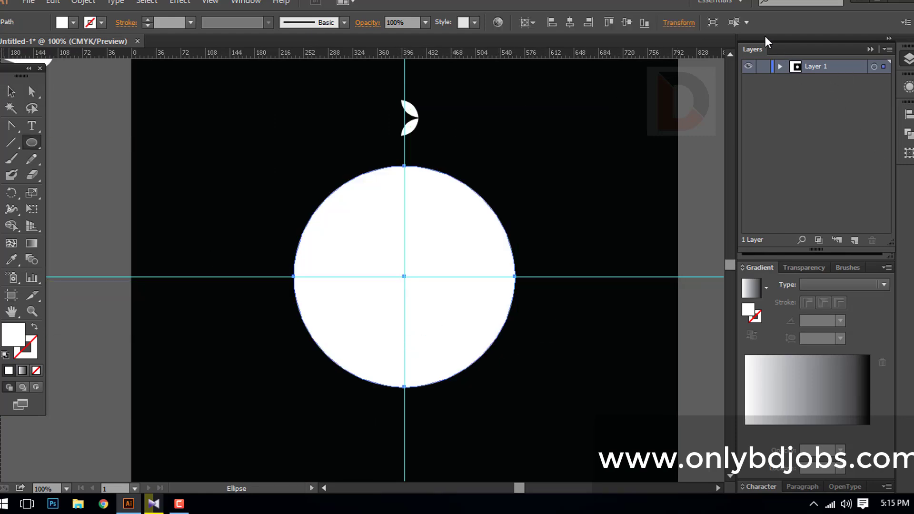
- Remove the large circle's fill and give it a white stroke
left_click(871, 49)
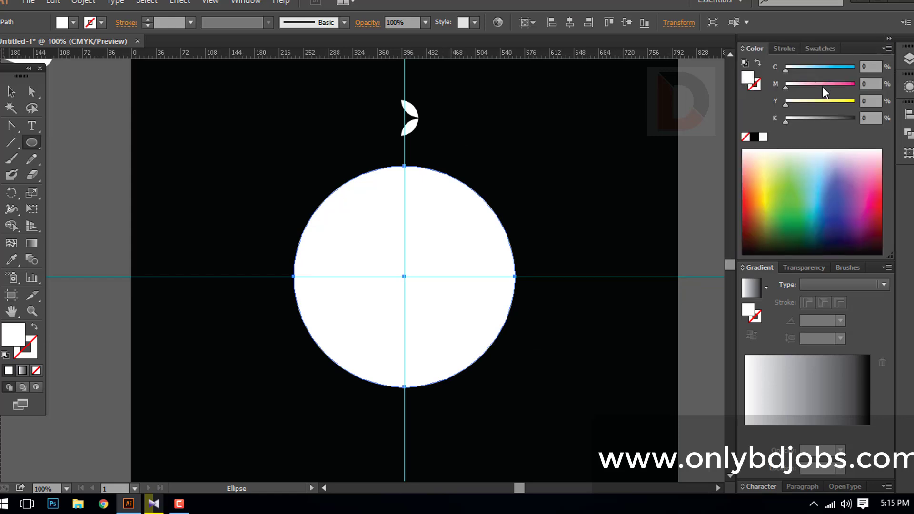
left_click_drag(823, 87, 875, 80)
left_click(746, 137)
left_click(763, 121)
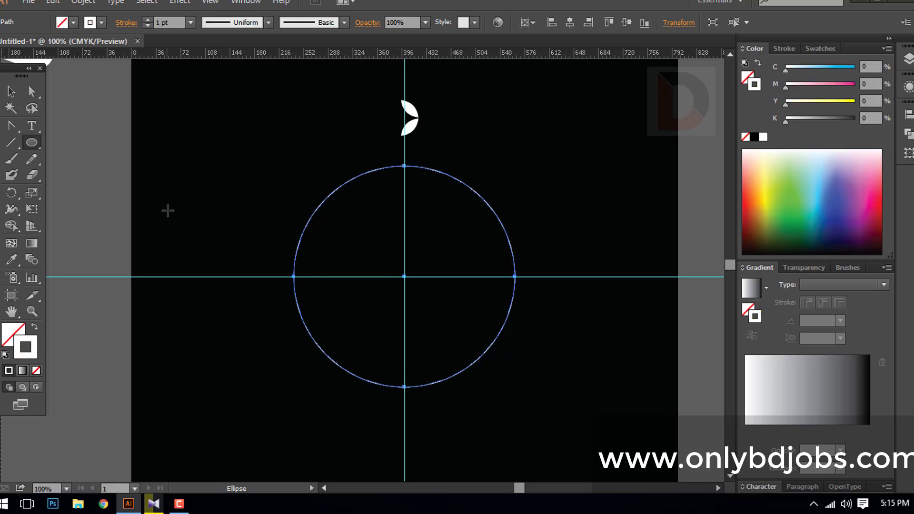
key("v")
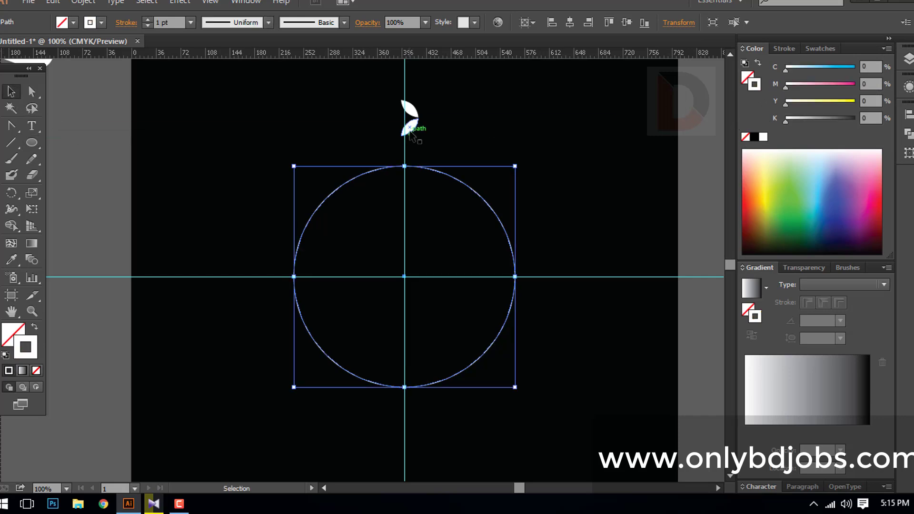
- Place a copy of the leaf group on the circle's lowest point and open the rotation options about the circle's center
left_click_drag(410, 133, 401, 403)
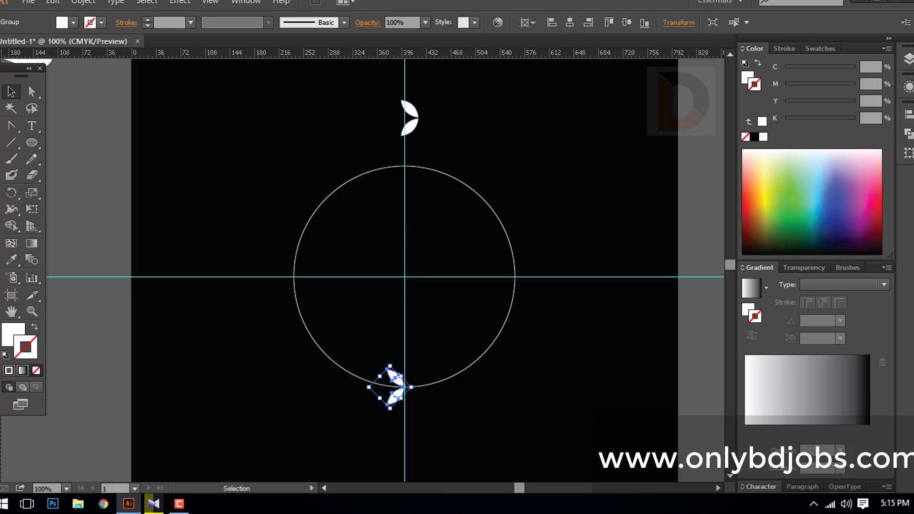
left_click(13, 193)
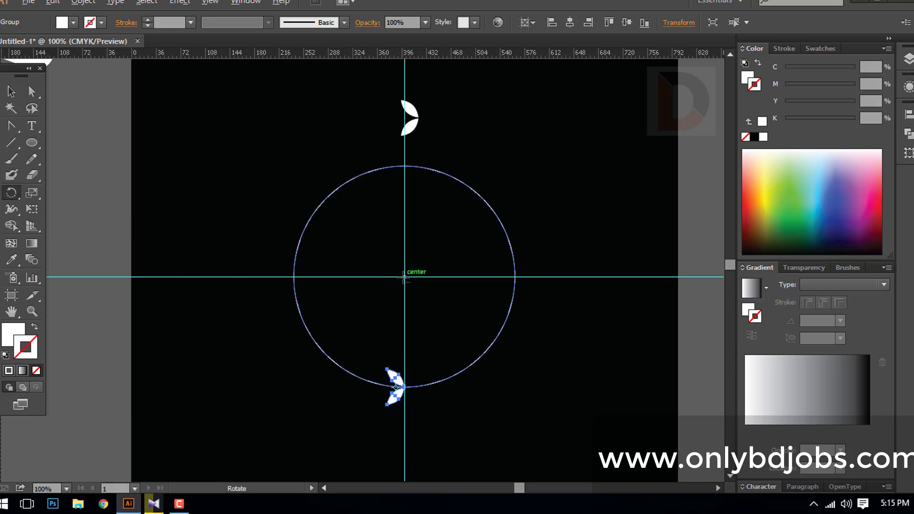
left_click(404, 276, "alt")
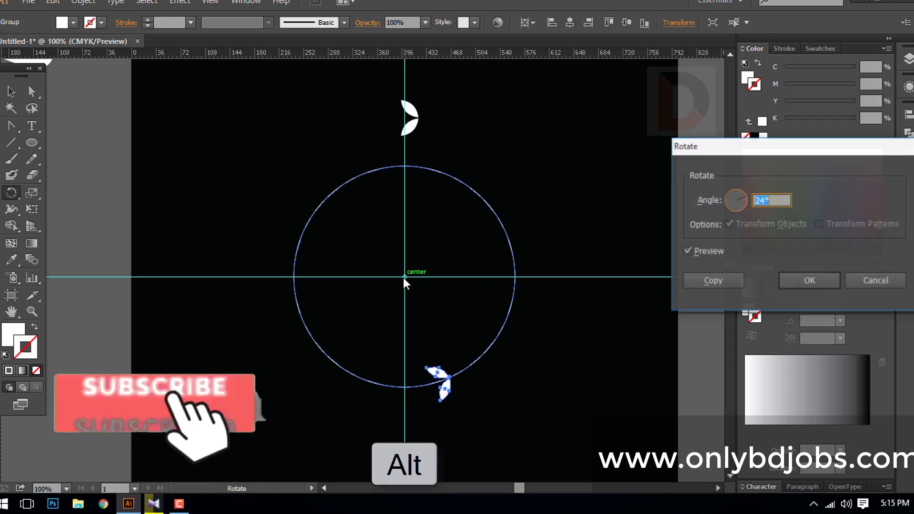
- Try a rotation angle of 360/40 for the leaf group and check it in the preview
type("360/40")
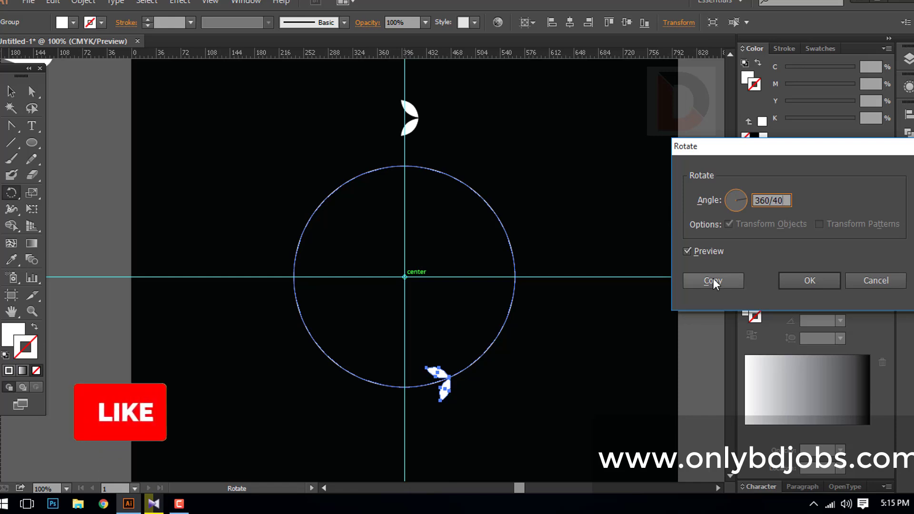
left_click(703, 251)
left_click(708, 251)
left_click(707, 251)
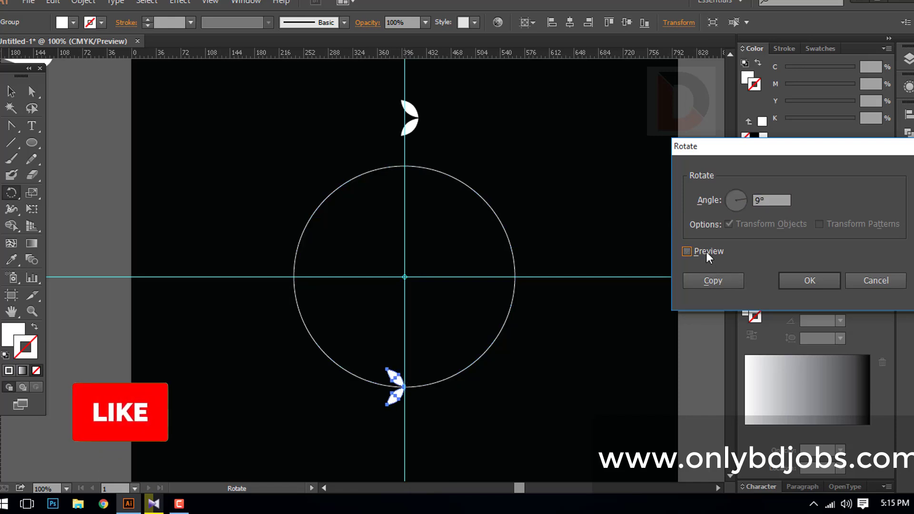
- Create a copy of the leaf group rotated by 360/50 degrees about the circle's center
left_click(769, 196)
type("360/50")
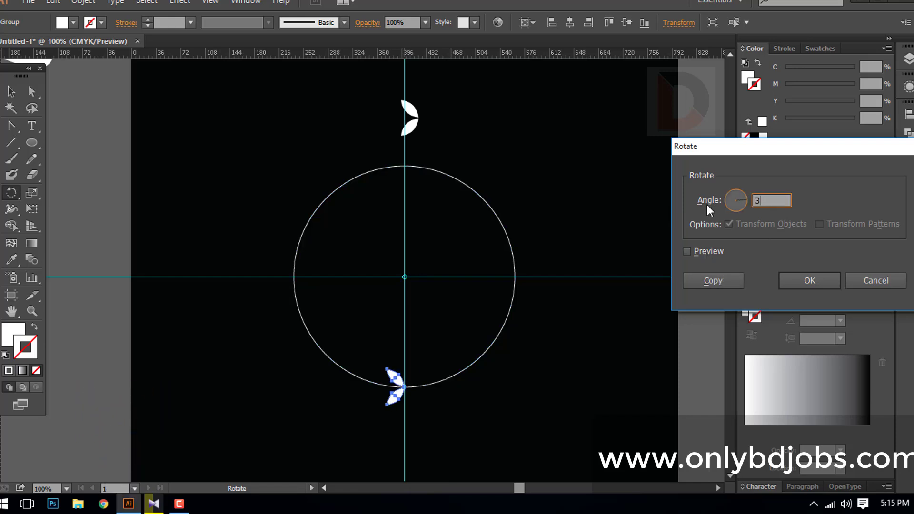
left_click(703, 251)
left_click(701, 251)
left_click(713, 280)
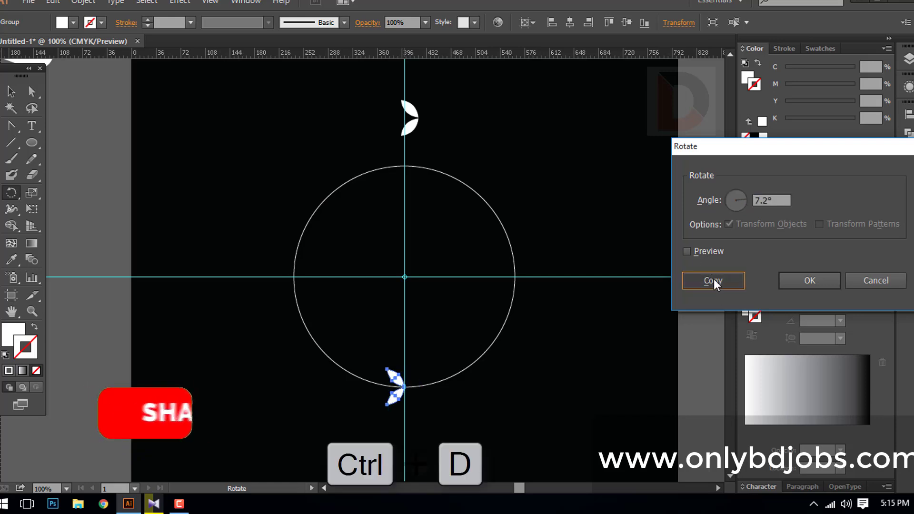
- Repeat the rotated leaf copy around the circle until the leaves close into a full wreath
key("ctrl+d")
key("ctrl+d")
key("ctrl+d")
key("ctrl+d")
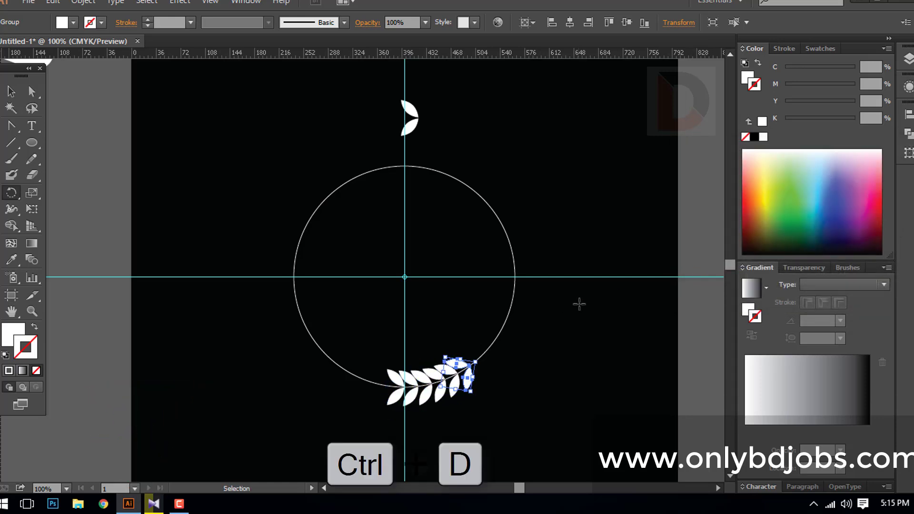
key("ctrl+d")
key("ctrl+d")
key("ctrl+d")
key("ctrl+d")
key("ctrl+d")
key("ctrl+d")
key("ctrl+d")
key("ctrl+d")
key("ctrl+d")
key("ctrl+d")
key("ctrl+d")
key("ctrl+d")
key("ctrl+d")
key("ctrl+d")
key("ctrl+d")
key("ctrl+d")
key("ctrl+d")
key("ctrl+d")
key("ctrl+d")
key("ctrl+d")
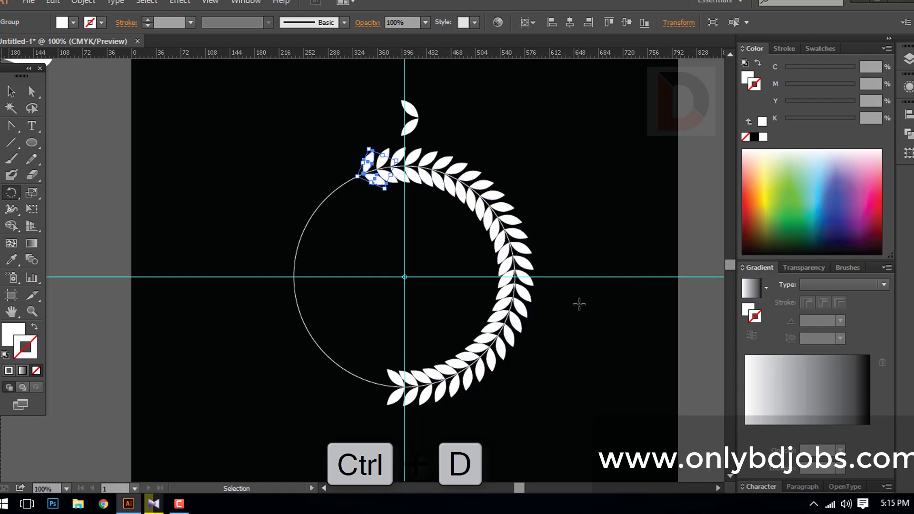
key("ctrl+d")
key("ctrl+d")
key("ctrl+d")
key("ctrl+d")
key("ctrl+d")
key("ctrl+d")
key("ctrl+d")
key("ctrl+d")
key("ctrl+d")
key("ctrl+d")
key("ctrl+d")
key("ctrl+d")
key("ctrl+d")
key("ctrl+d")
key("ctrl+d")
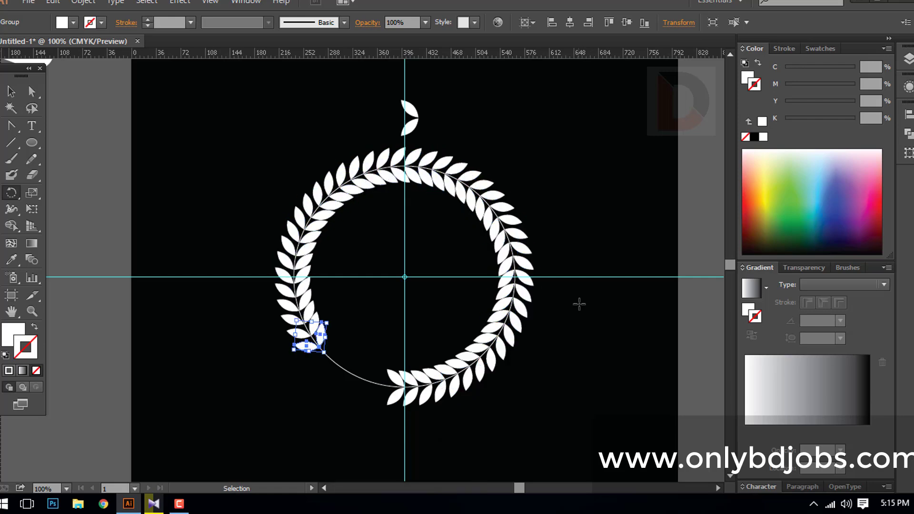
key("ctrl+d")
key("ctrl+d")
key("ctrl+d")
key("ctrl+d")
key("ctrl+d")
key("ctrl+minus")
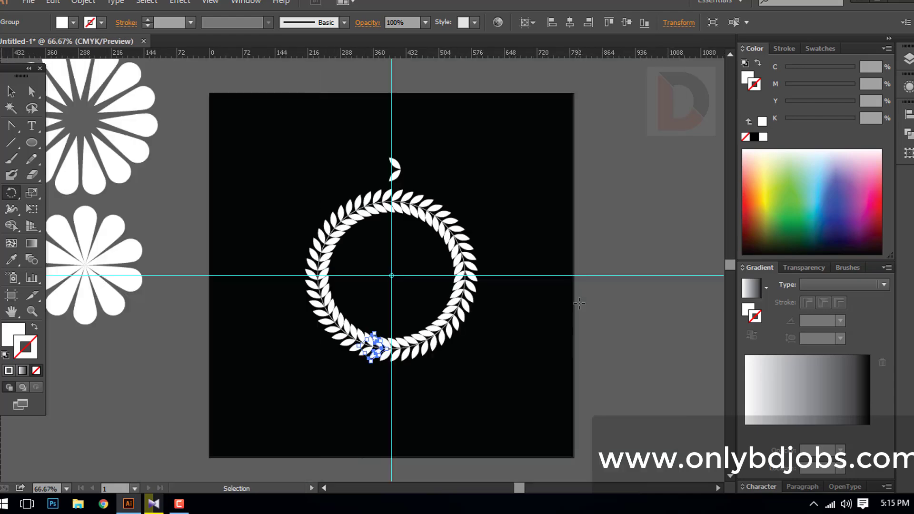
- Delete the leftover leaf group above the wreath
key("v")
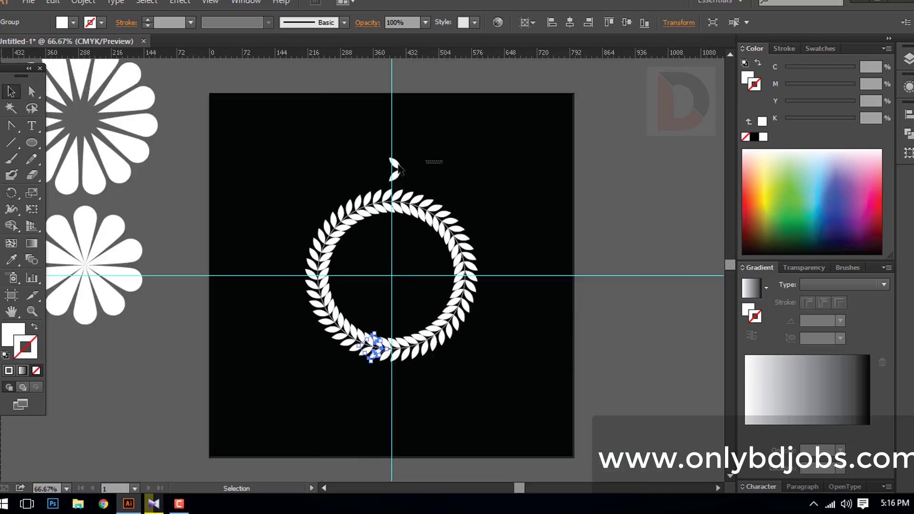
left_click(396, 164)
key("Delete")
- Place a copy of the whole wreath beside the artboard, below the two petal flowers
left_click_drag(486, 320, 573, 353)
left_click_drag(599, 420, 406, 241)
left_click_drag(454, 241, 143, 381)
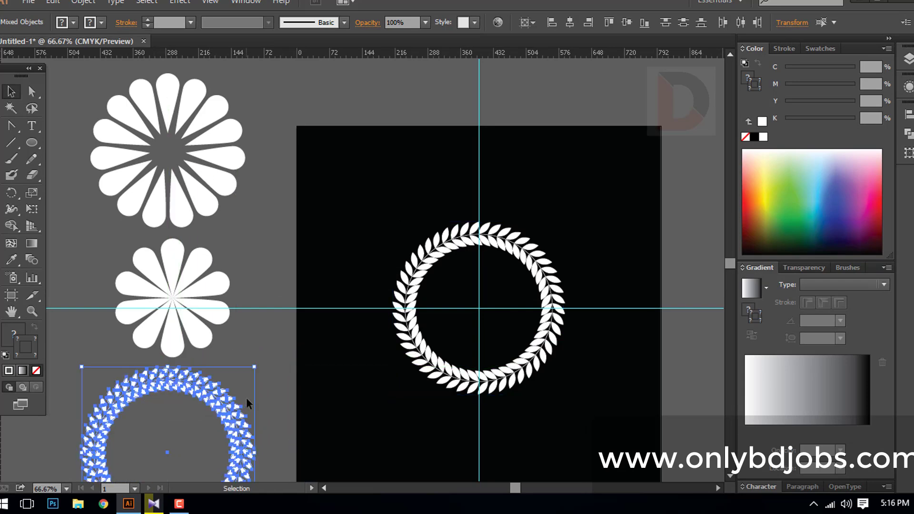
- Delete the original wreath from the artboard, keeping the copy beside it
left_click_drag(485, 433, 471, 384)
left_click_drag(555, 348, 376, 195)
key("Delete")
left_click_drag(451, 223, 408, 255)
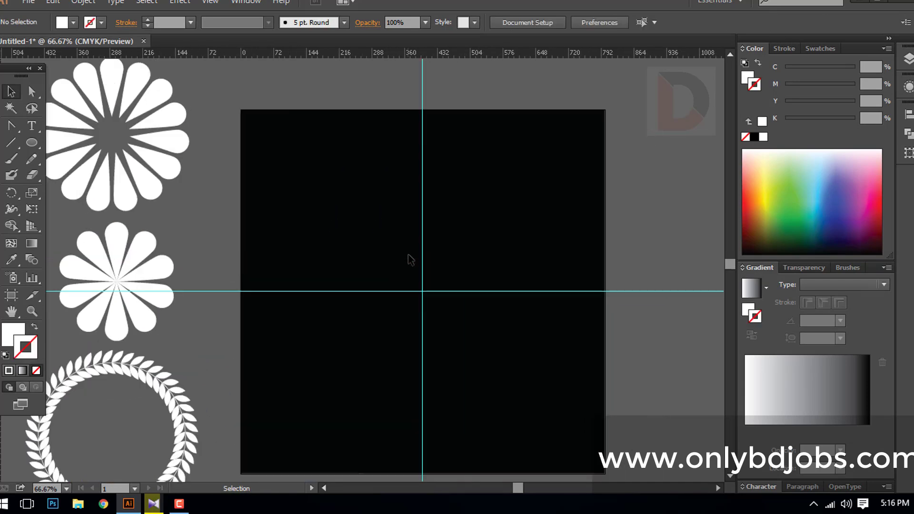
left_click_drag(32, 142, 82, 146)
left_click_drag(335, 171, 338, 198)
key("ctrl+z")
- Draw a narrow upright ellipse above and left of the guide intersection and convert its bottom and top anchors to sharp corners
left_click_drag(32, 142, 82, 177)
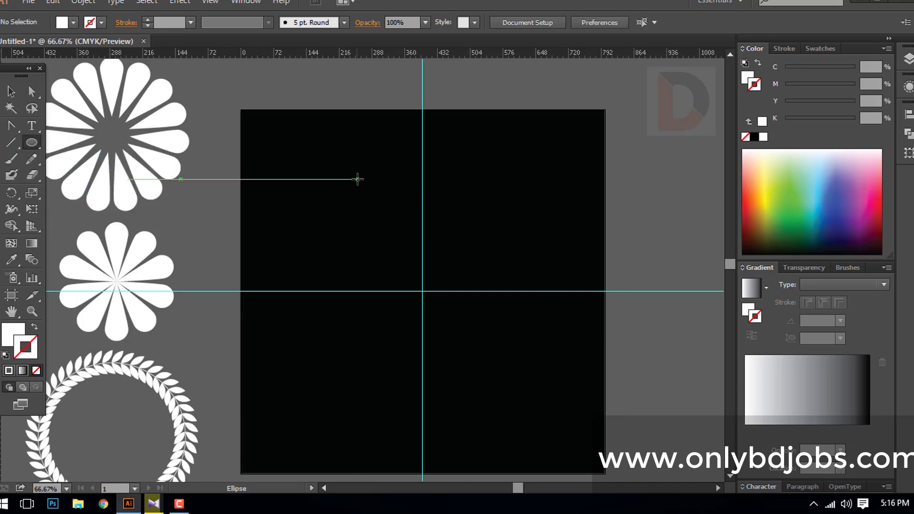
left_click_drag(357, 179, 389, 241)
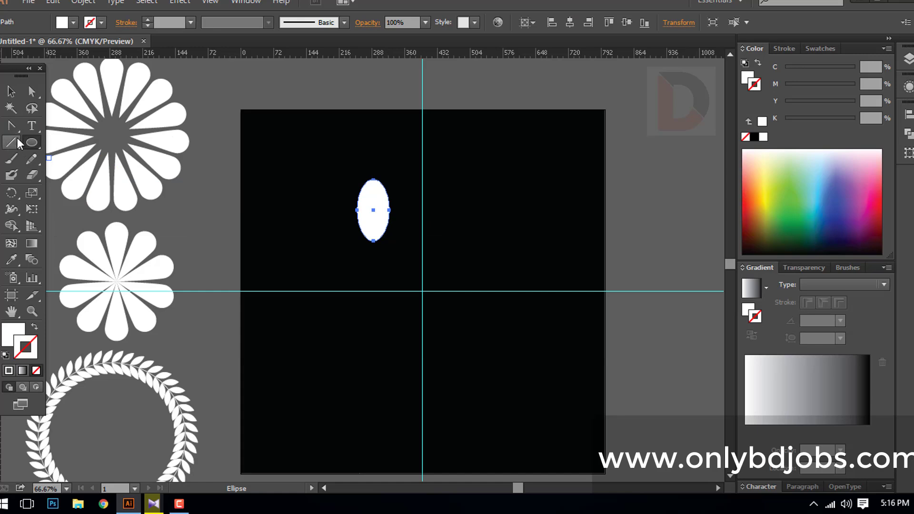
left_click(374, 241)
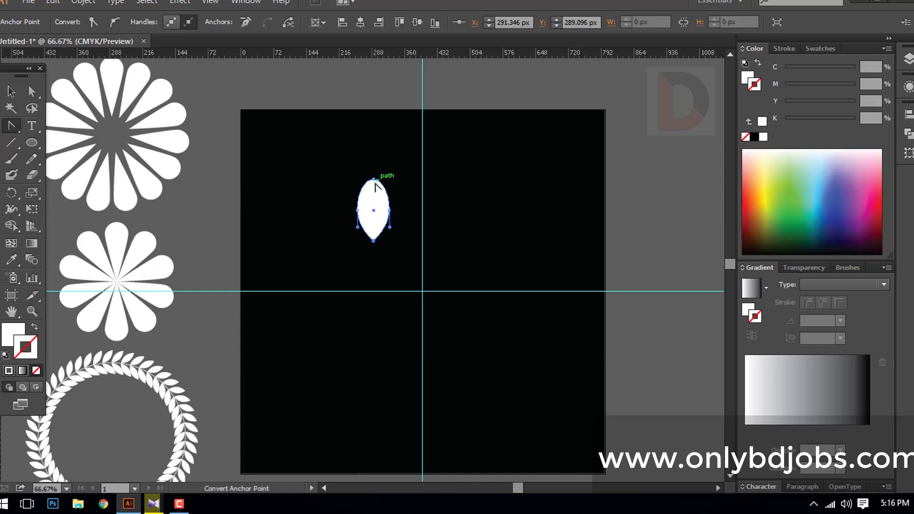
left_click(374, 179)
- Narrow the pointed leaf slightly, remove its fill and give it a white stroke
left_click(12, 90)
mouse_move(390, 210)
left_mouse_down()
mouse_move(379, 212)
mouse_move(388, 213)
left_mouse_up()
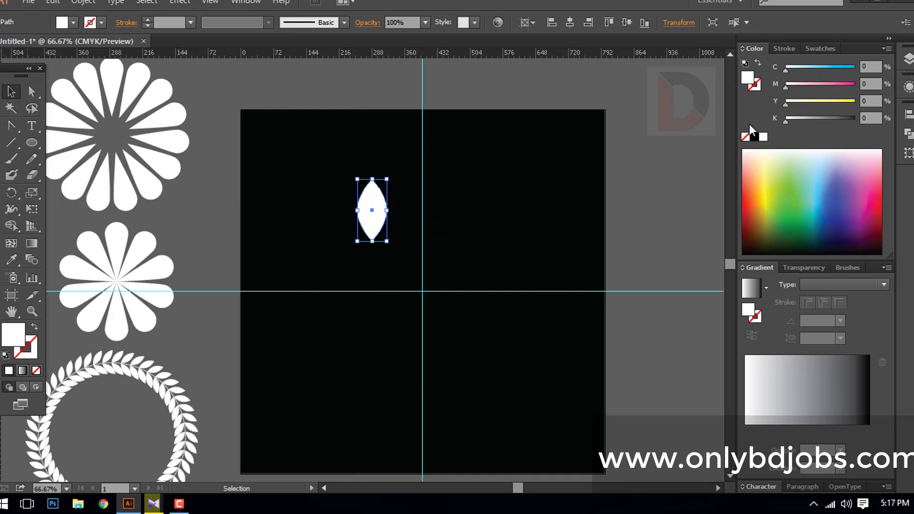
left_click(746, 136)
left_click(763, 137)
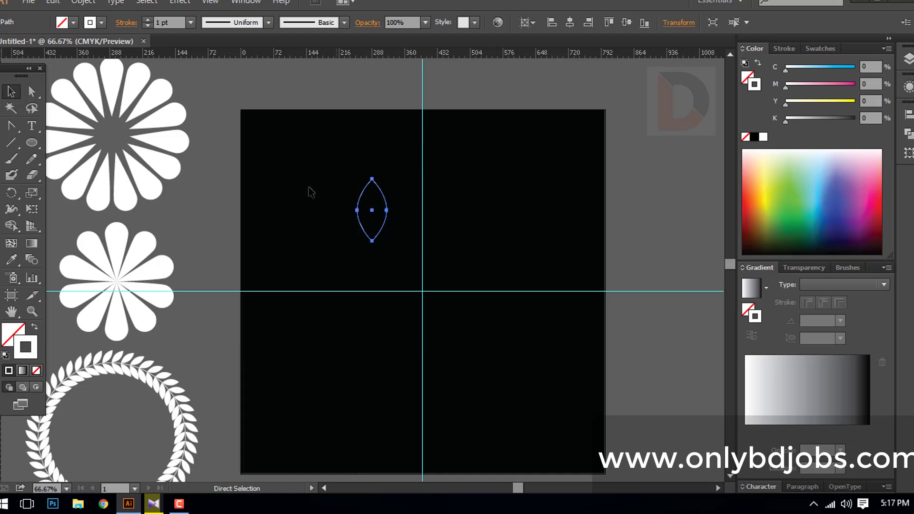
- Paste a copy of the leaf in front of the original and shrink it about its center to roughly half size
left_click(84, 1)
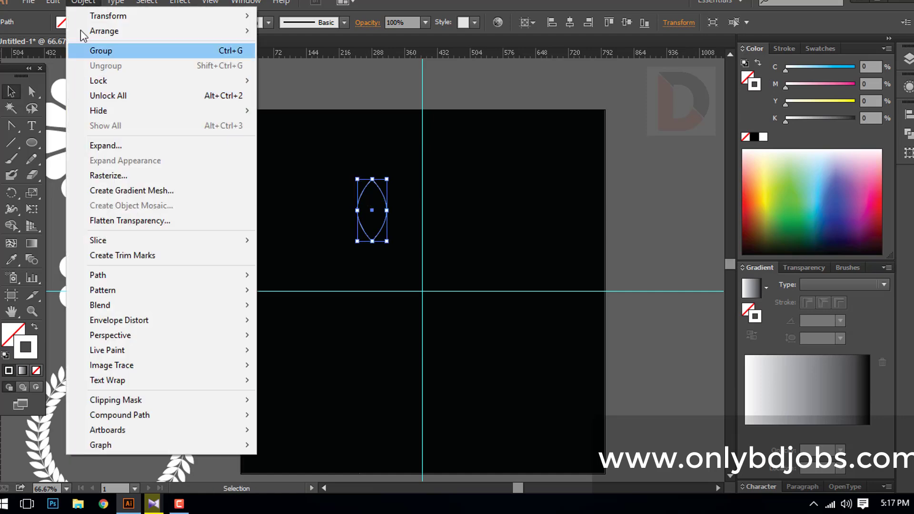
left_click(75, 64)
left_click(61, 3)
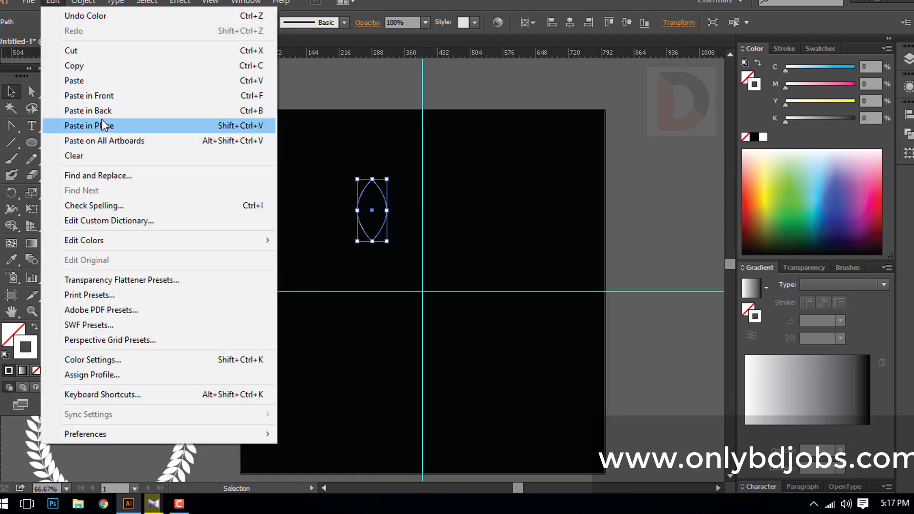
left_click(99, 92)
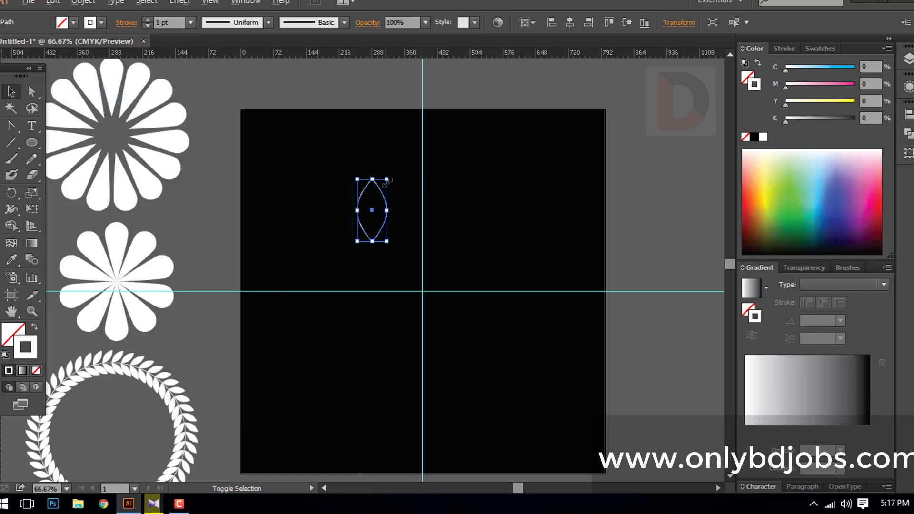
left_click_drag(387, 180, 380, 195)
- Move the small leaf down until its lower tip meets the large leaf's lower tip, and fill it white
left_click_drag(315, 179, 518, 267)
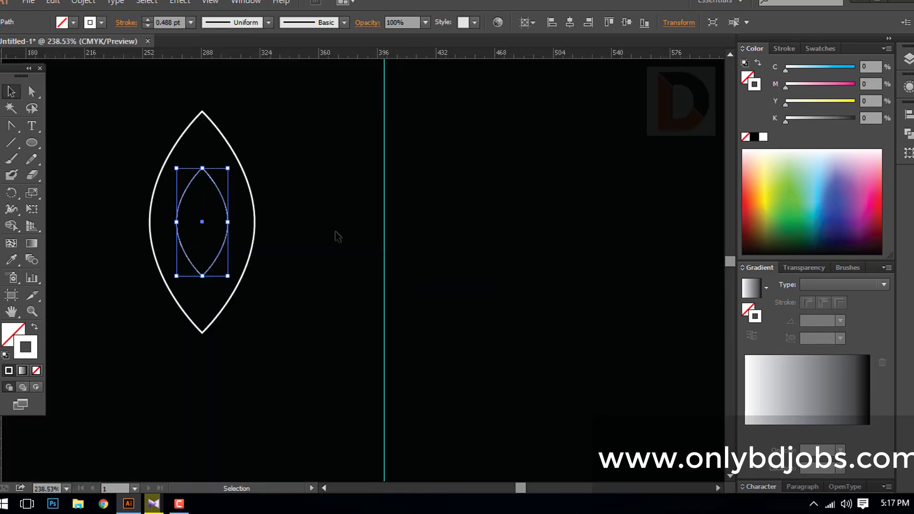
left_click_drag(256, 223, 445, 289)
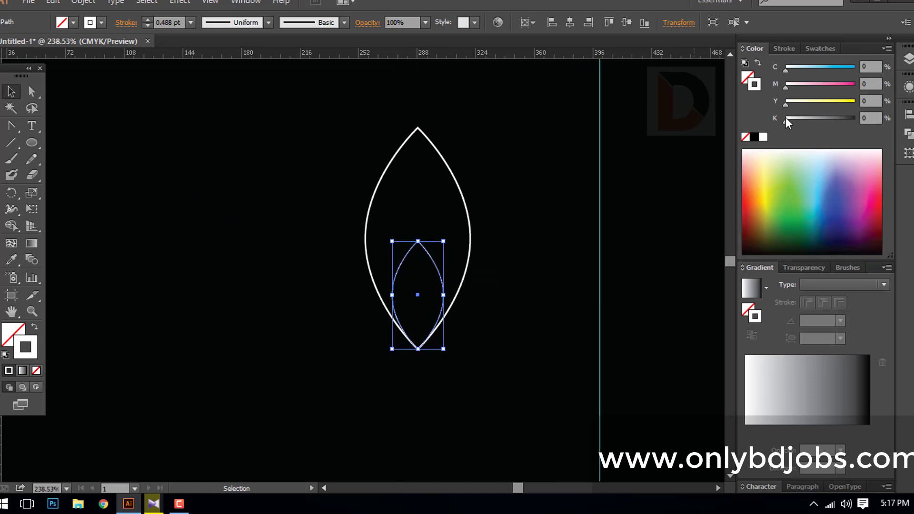
left_click(744, 74)
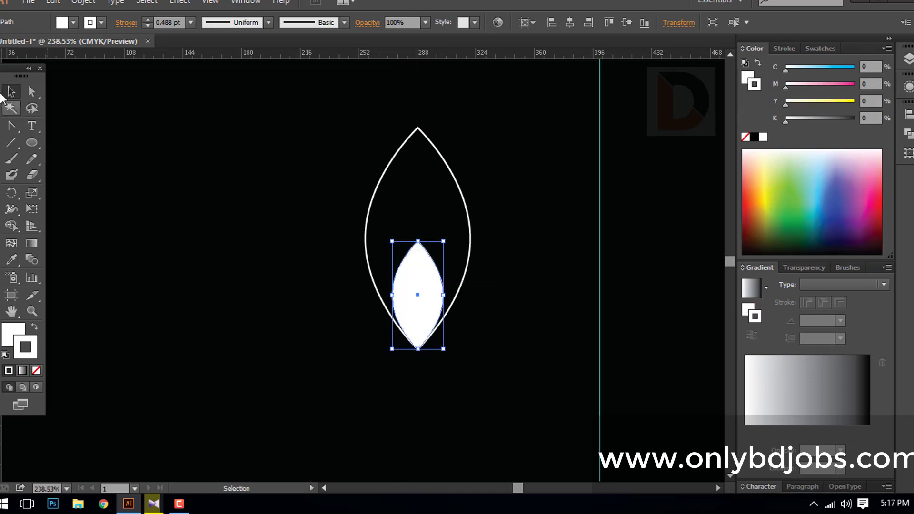
- Group the small filled leaf with the large outlined leaf
left_click(465, 287, "shift")
right_click(433, 289)
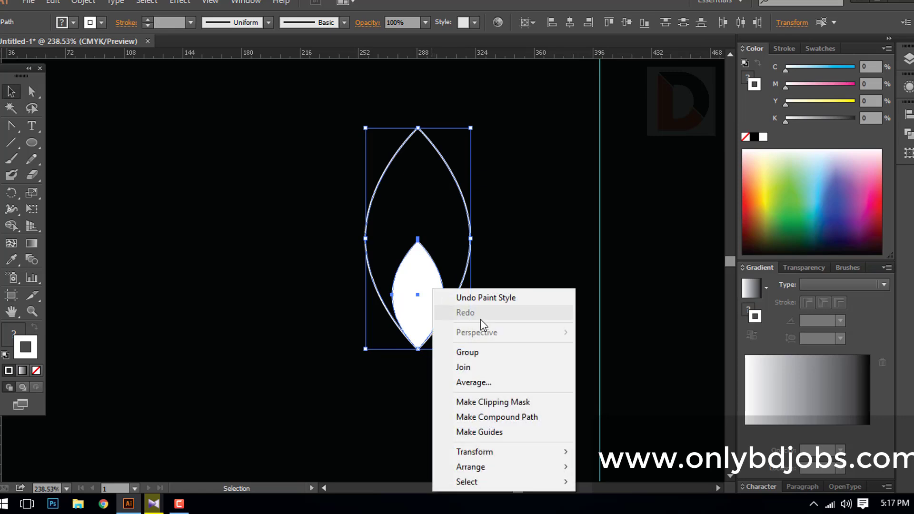
left_click(468, 355)
left_click(501, 328)
key("ctrl+0")
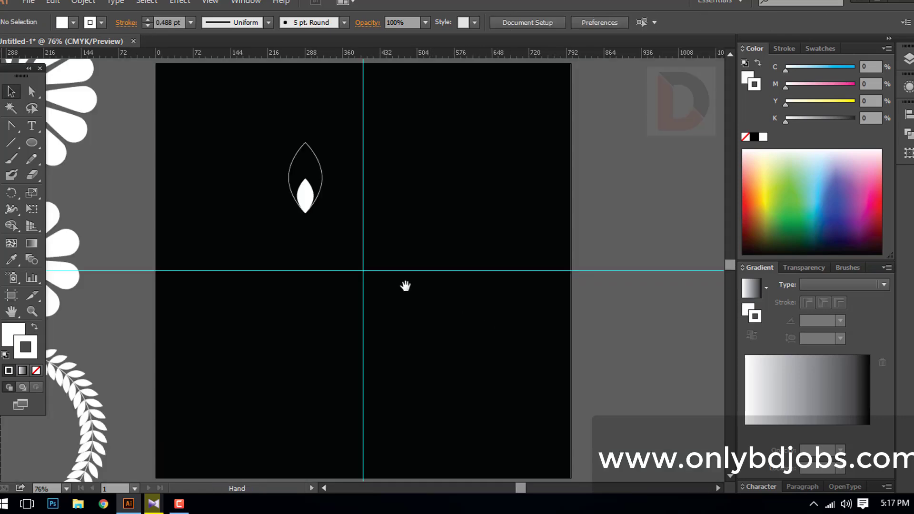
- Ungroup the filled and outlined leaves and clear the selection
left_click(376, 228)
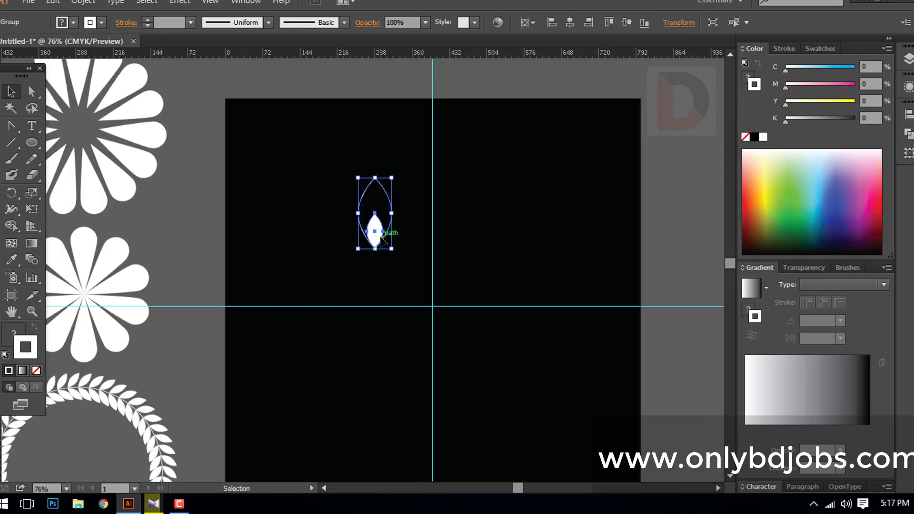
right_click(379, 225)
right_click(379, 225)
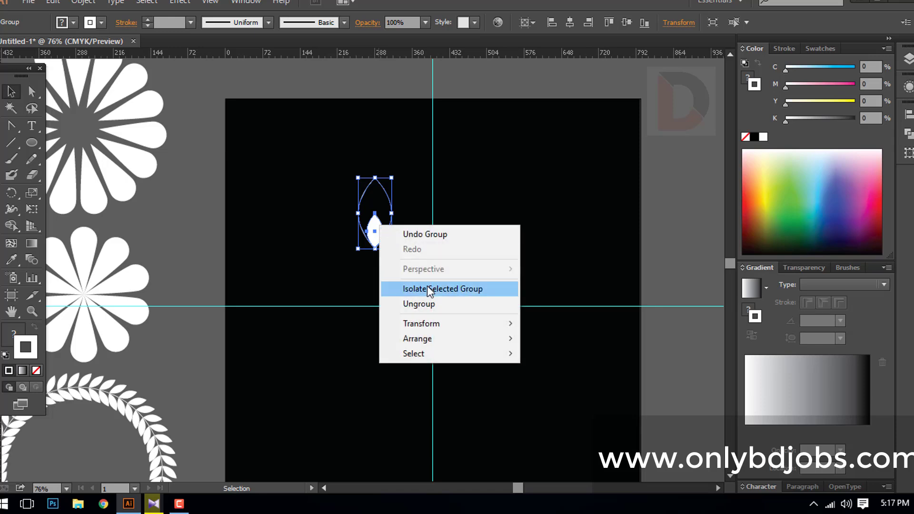
left_click(337, 262)
right_click(365, 233)
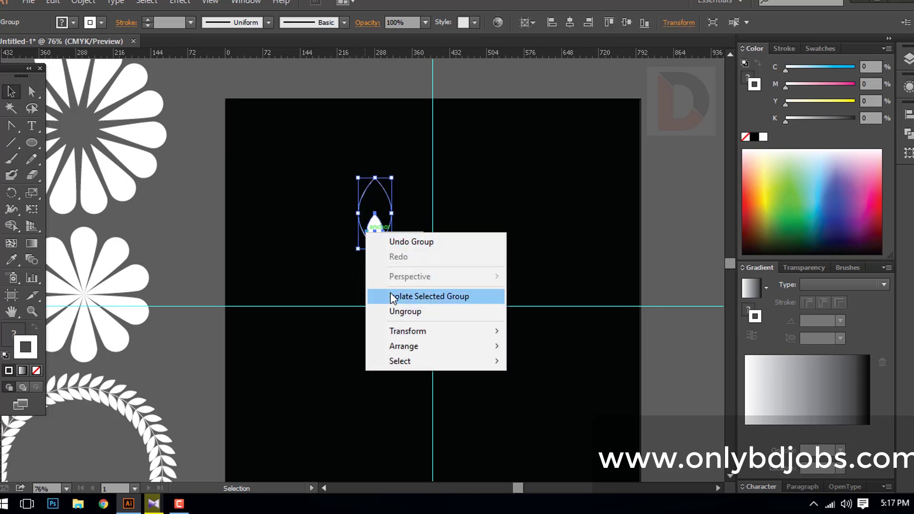
left_click(395, 312)
left_click(412, 268)
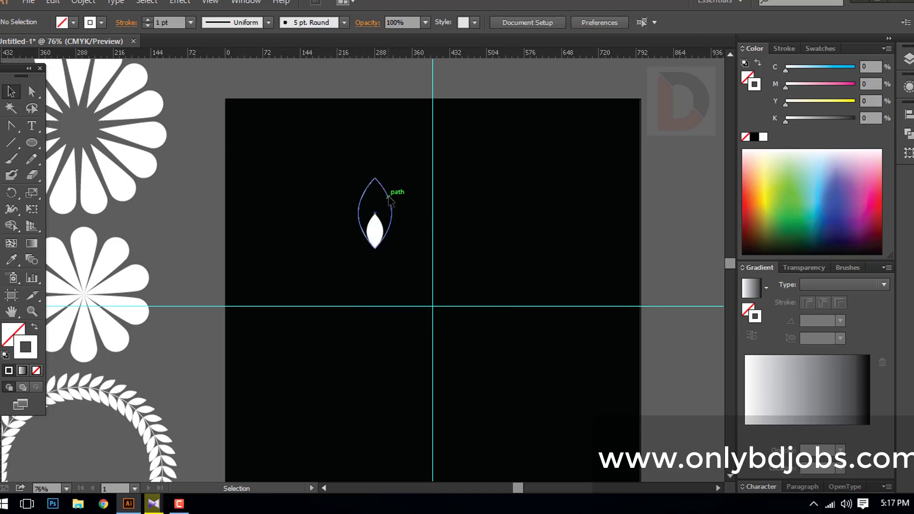
- Shrink the outlined leaf about its center and move it down until its lower tip meets the small white leaf's lower tip
left_click(390, 200)
left_click_drag(394, 170, 388, 187)
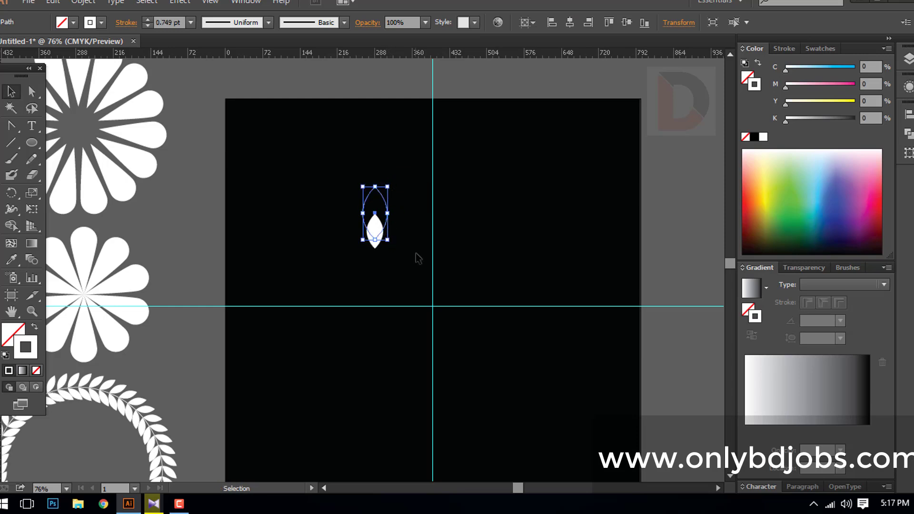
key("shift+Down")
key("shift+Down")
key("shift+Down")
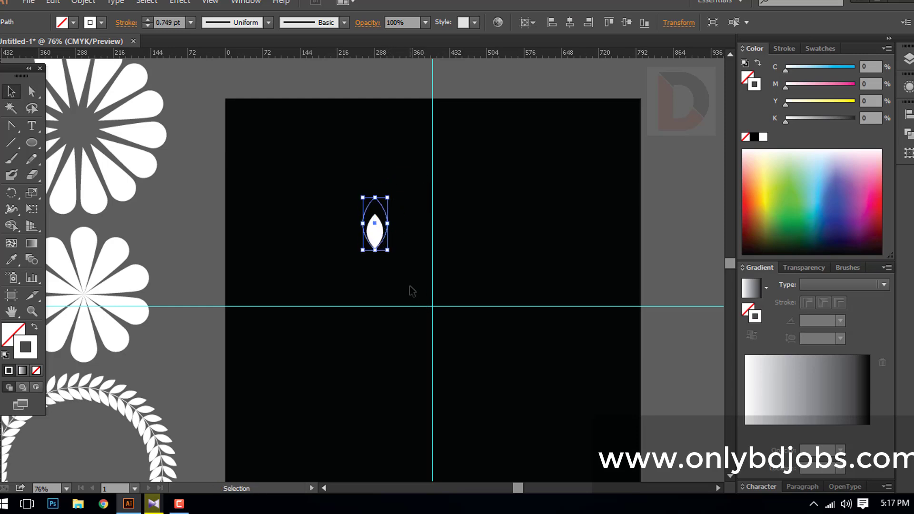
left_click(413, 292)
left_click(386, 206)
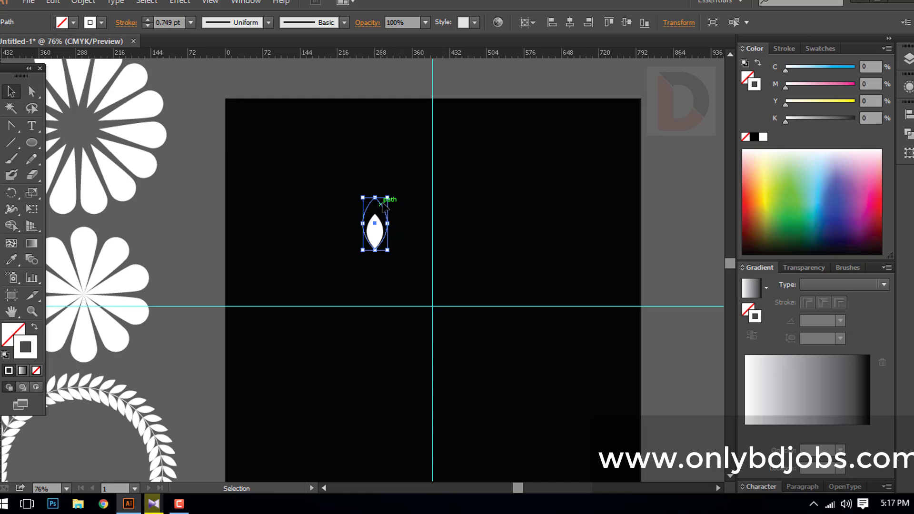
left_click(403, 266)
left_click_drag(403, 236, 400, 208)
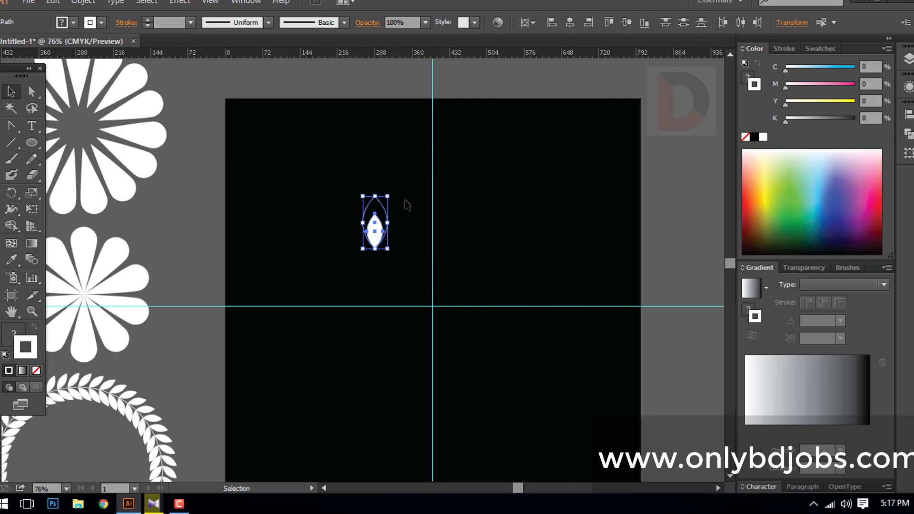
- Set the stroke weight of the outlined leaf to 1 pt
left_click(407, 205)
left_click(387, 207)
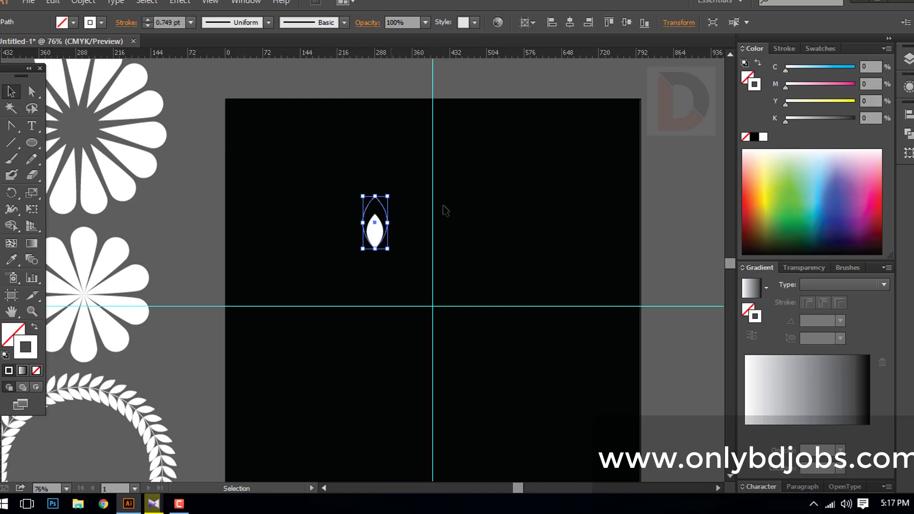
left_click(785, 49)
type("1")
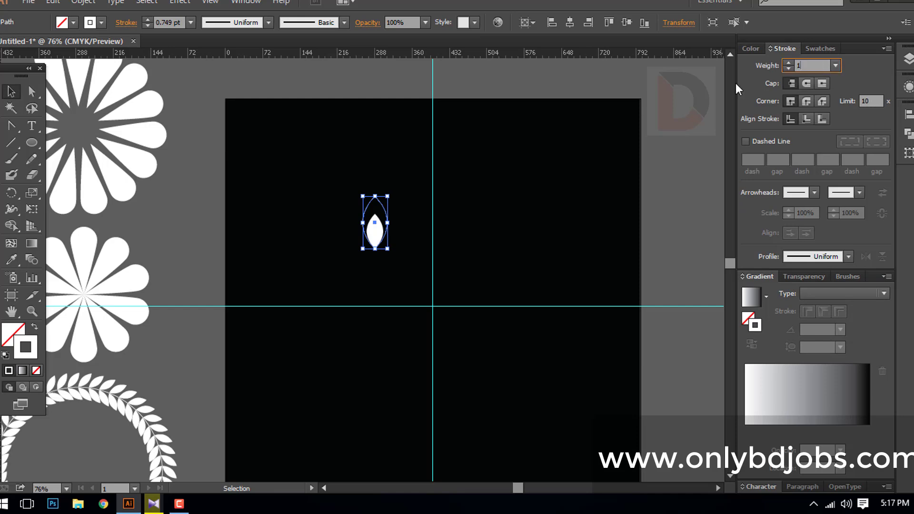
key("Return")
- Group the outlined and filled leaves and rotate the group about 45° counterclockwise
left_click(423, 257)
left_click_drag(355, 255, 366, 190)
key("ctrl+g")
- Reflect a copy of the leaf group across the vertical axis and move it right until the two leaves' lower tips meet
right_click(385, 230)
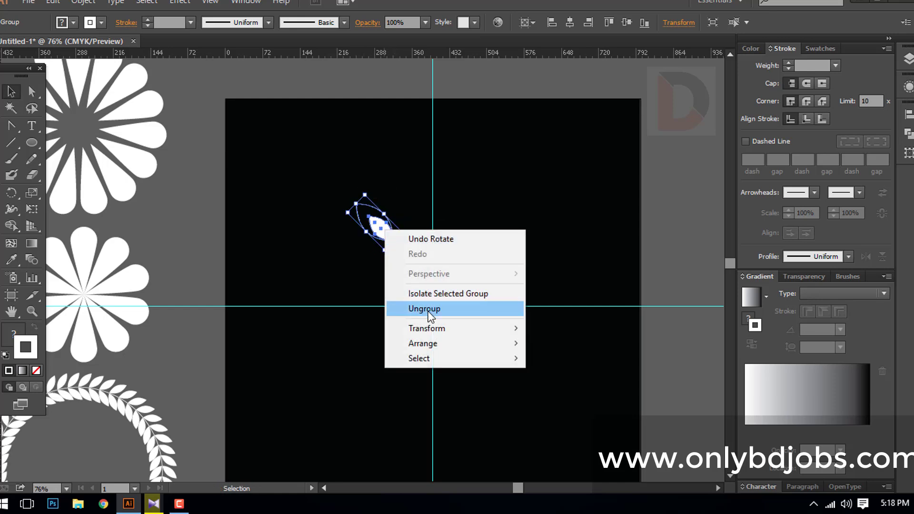
mouse_move(429, 328)
left_click(562, 378)
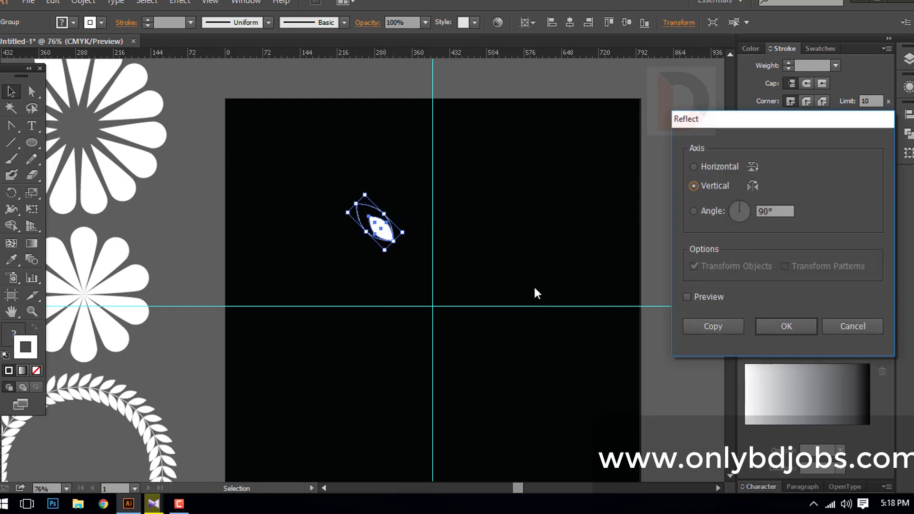
left_click(705, 326)
key("Right")
key("Right")
key("Right")
key("Right")
key("Right")
key("Right")
key("Right")
key("Right")
key("Right")
key("Right")
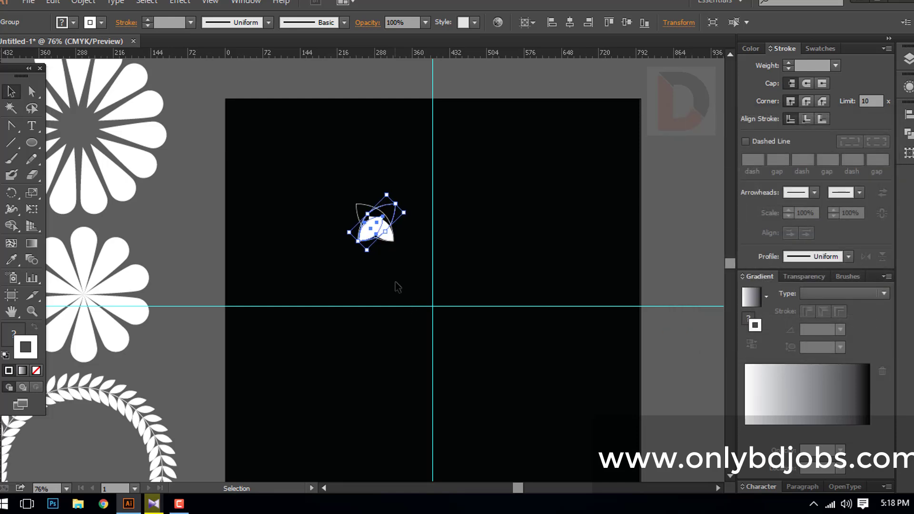
key("Right")
key("Right")
key("Right")
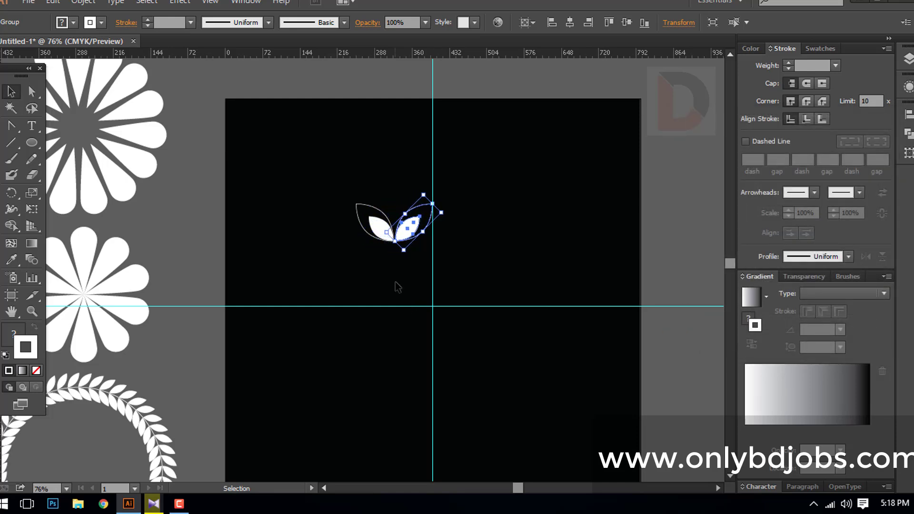
left_click(473, 309)
left_click_drag(419, 249, 381, 225)
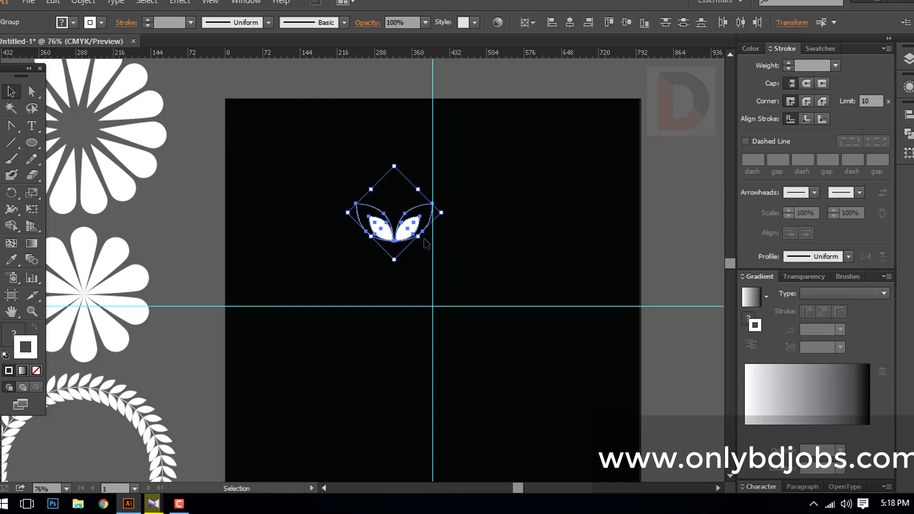
left_click(478, 254)
left_click_drag(438, 241, 375, 218)
left_click(424, 257)
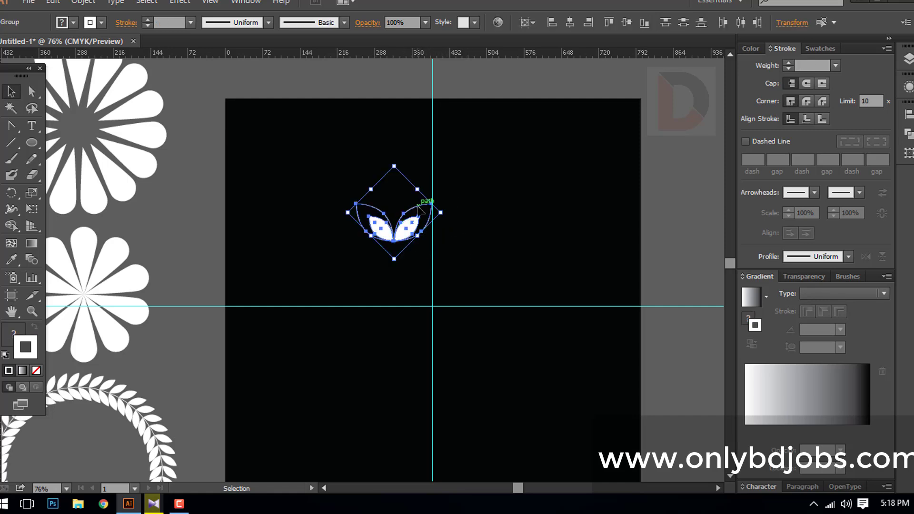
- Try to shrink the mirrored leaf pair about its center, and undo the scaling
left_click_drag(394, 167, 394, 177)
left_click(450, 255)
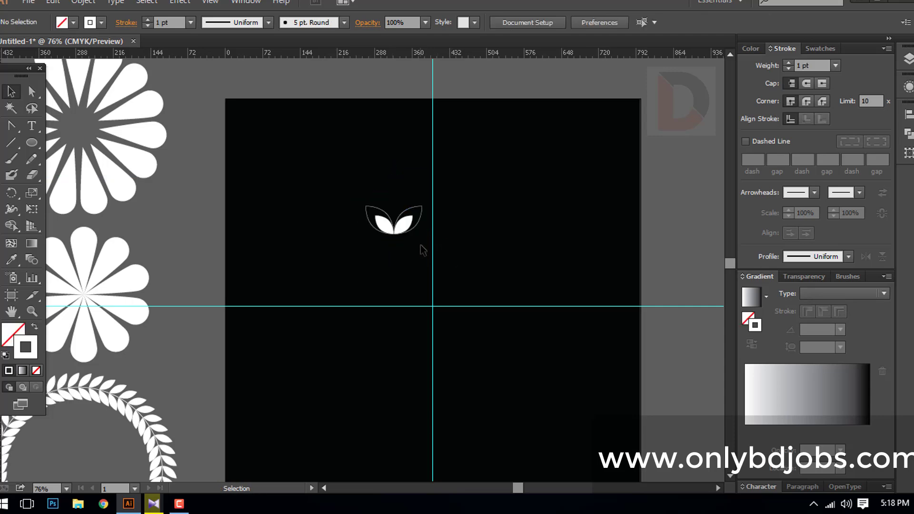
key("ctrl+z")
- Expand the fills and strokes of the mirrored leaf pair into filled shapes
mouse_move(421, 241)
left_mouse_down()
mouse_move(377, 218)
mouse_move(412, 239)
left_mouse_up()
left_click(84, 1)
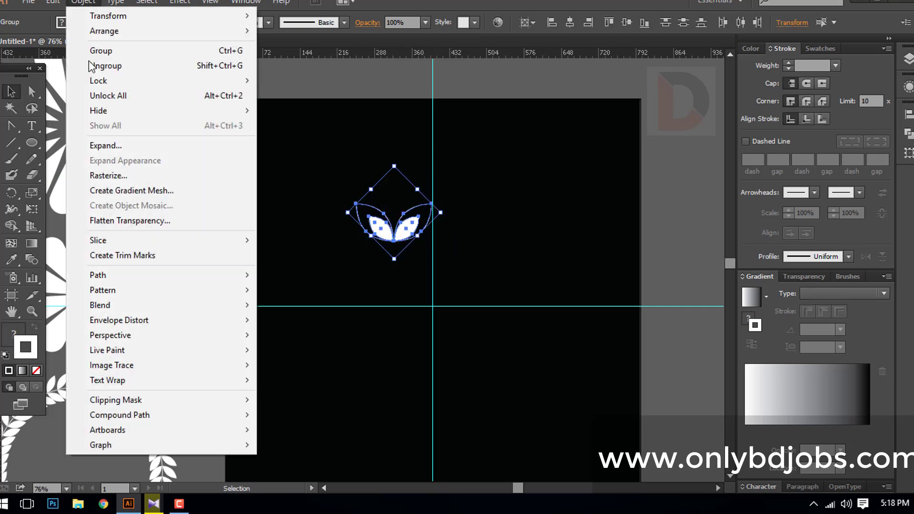
left_click(111, 146)
left_click(439, 324)
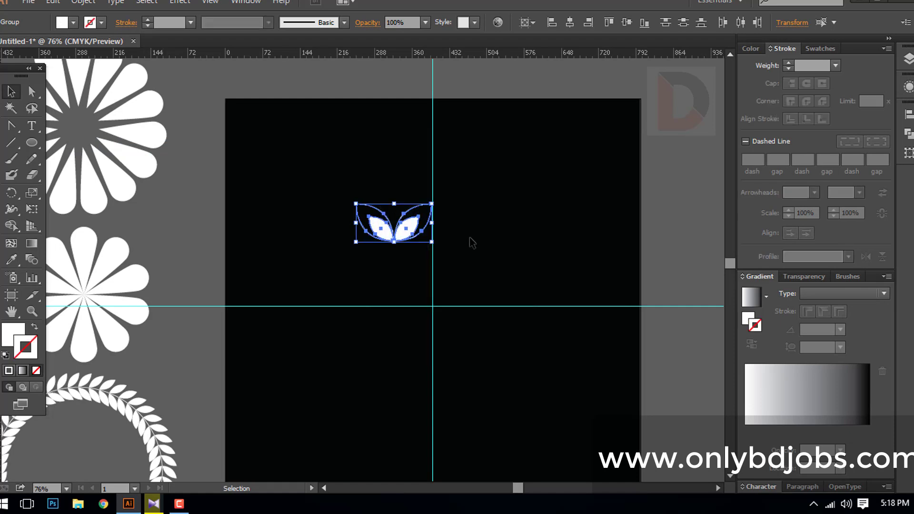
- Shrink the expanded leaf pair about its center, undoing the stray move of the right leaf
left_click_drag(441, 263, 370, 198)
left_click_drag(432, 204, 309, 231)
left_click(427, 223)
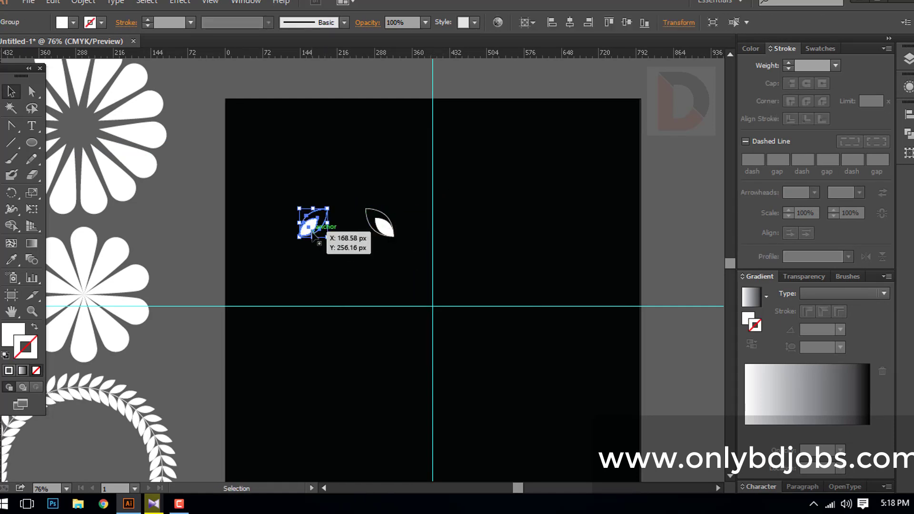
key("ctrl+z")
- Group the leaf pair, move it to the artboard's left half and place a level copy in the right half
left_click_drag(427, 243, 564, 251)
right_click(388, 232)
left_click(403, 293)
- Rotate the right-hand leaf pair by 180° and clear the selection
right_click(549, 253)
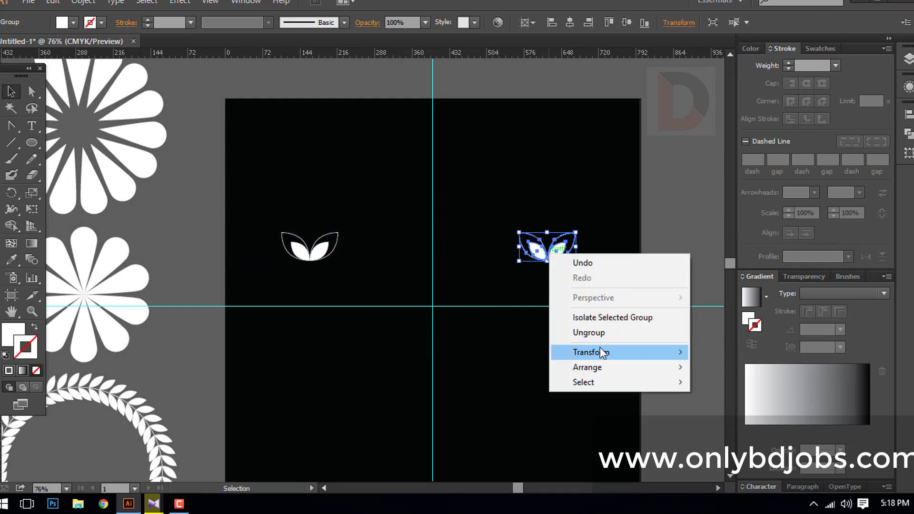
mouse_move(603, 353)
left_click(722, 386)
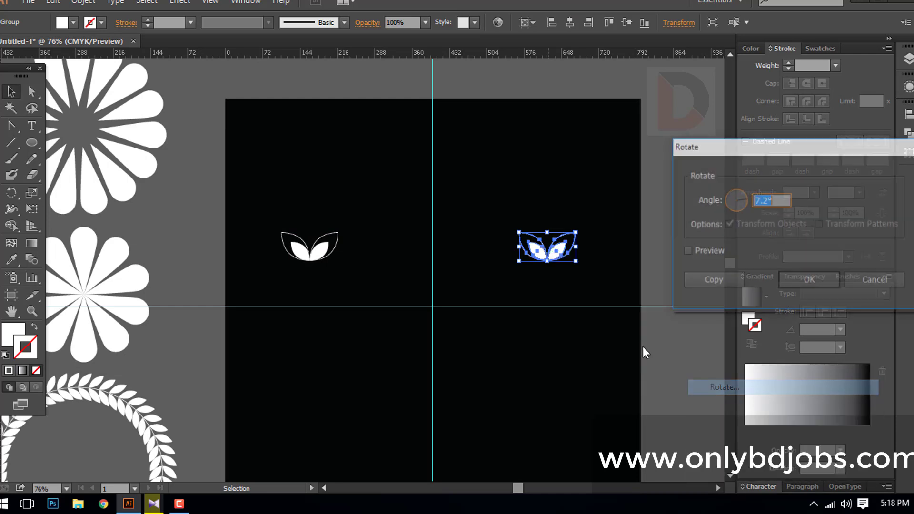
type("180")
key("Return")
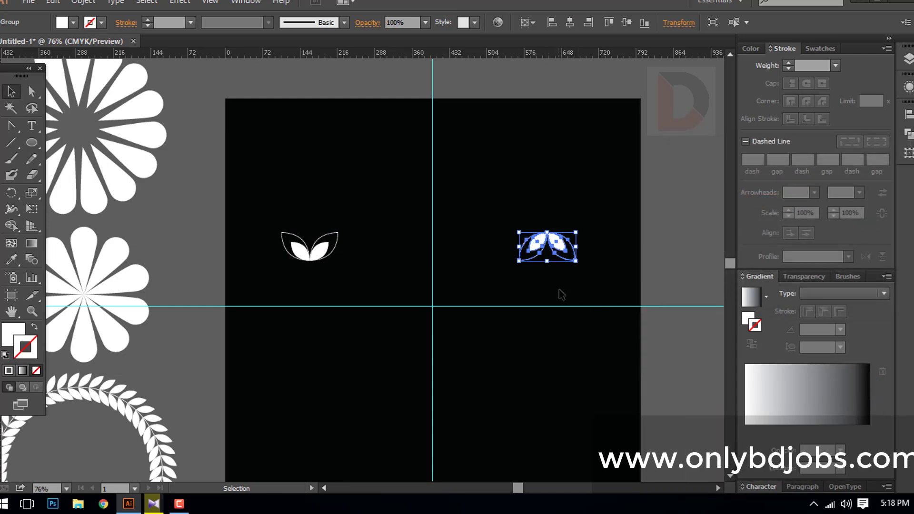
left_click(559, 293)
- Select both leaf pairs and align them to the vertical center of the artboard
left_click_drag(586, 277, 263, 226)
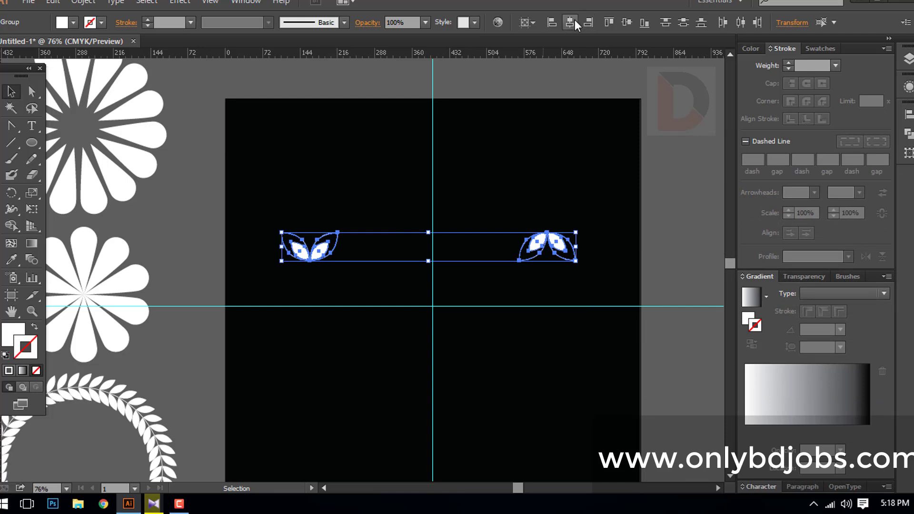
left_click(631, 22)
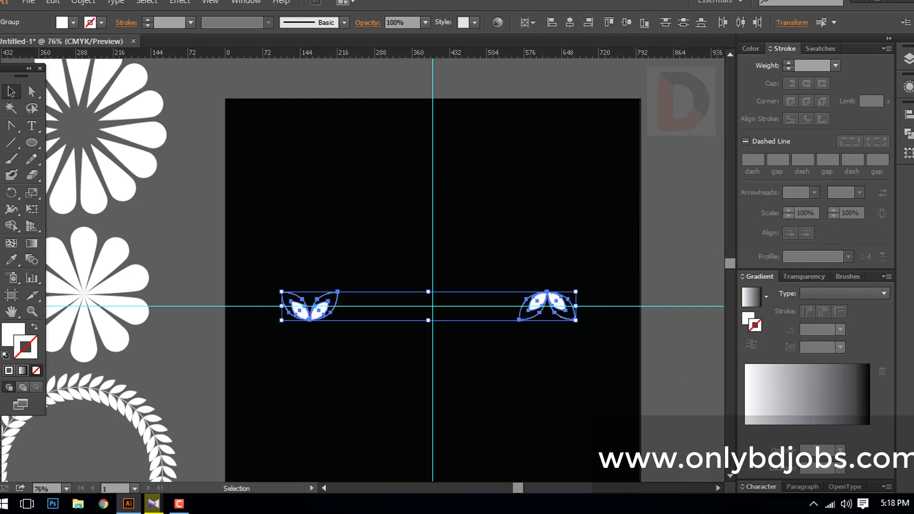
left_click(910, 118)
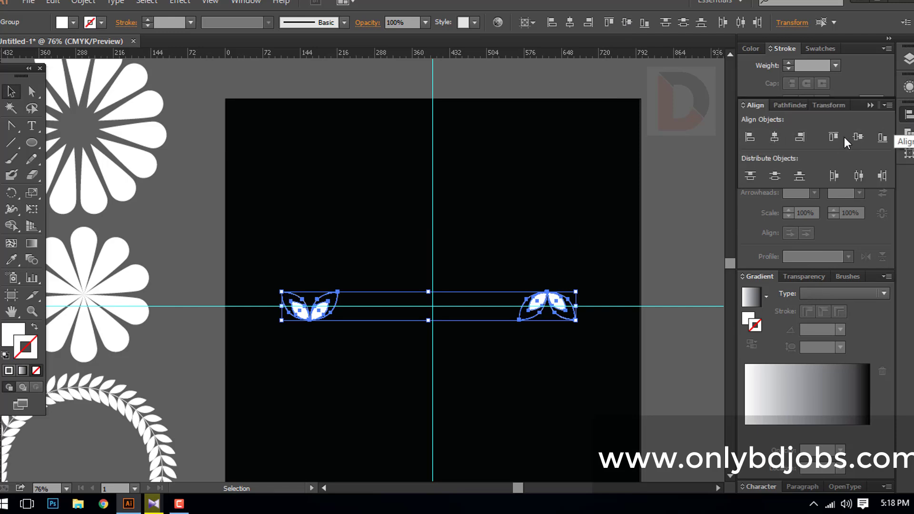
left_click_drag(613, 341, 280, 291)
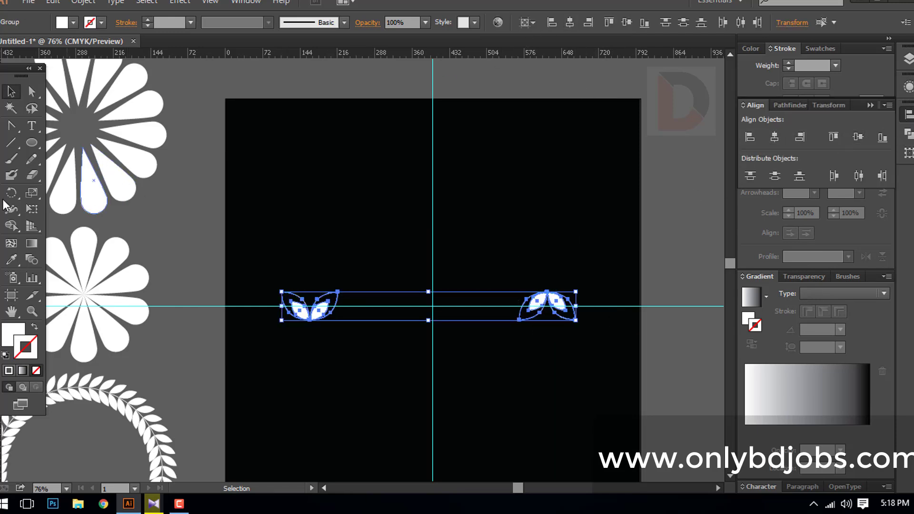
- Create a copy of both leaf pairs rotated by 180/20 degrees about the midpoint between them
double_click(11, 193)
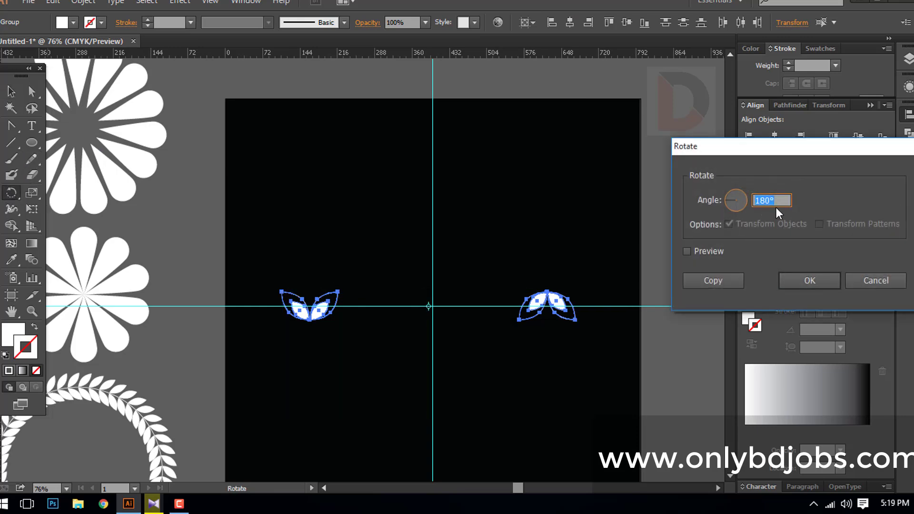
type("180/20")
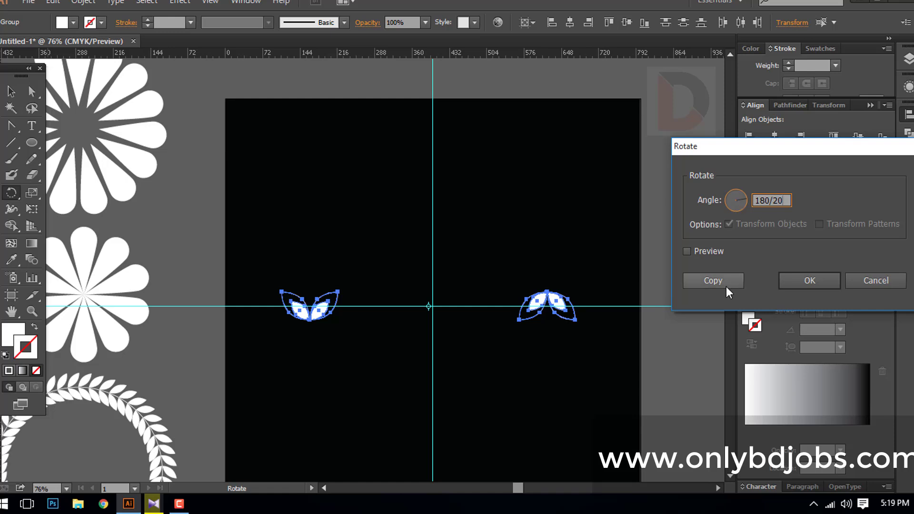
left_click(696, 251)
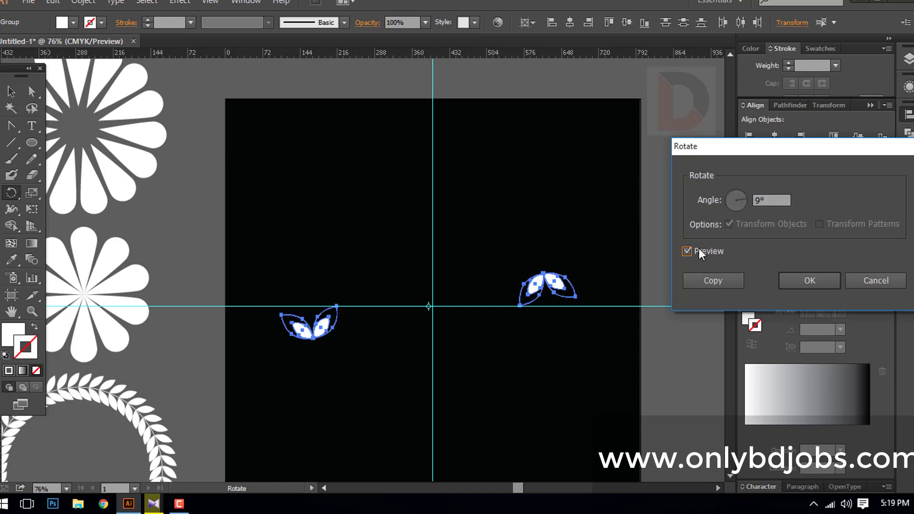
left_click(713, 281)
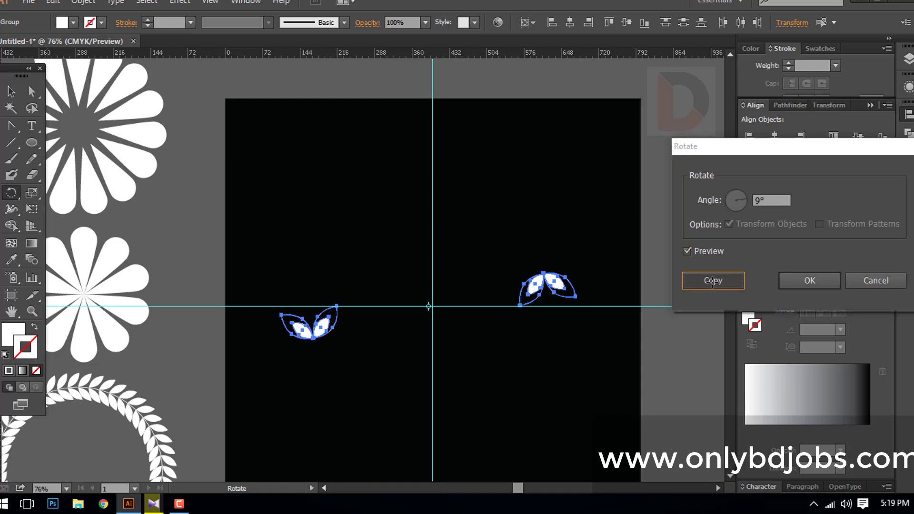
- Repeat the rotated copy until the leaf pairs form a complete ring, and clear the selection
key("ctrl+d")
key("ctrl+d")
key("ctrl+d")
key("ctrl+d")
key("ctrl+d")
key("ctrl+d")
key("ctrl+d")
key("ctrl+d")
key("ctrl+d")
key("ctrl+d")
key("ctrl+d")
key("ctrl+d")
key("ctrl+d")
key("ctrl+d")
key("ctrl+d")
key("ctrl+d")
key("ctrl+d")
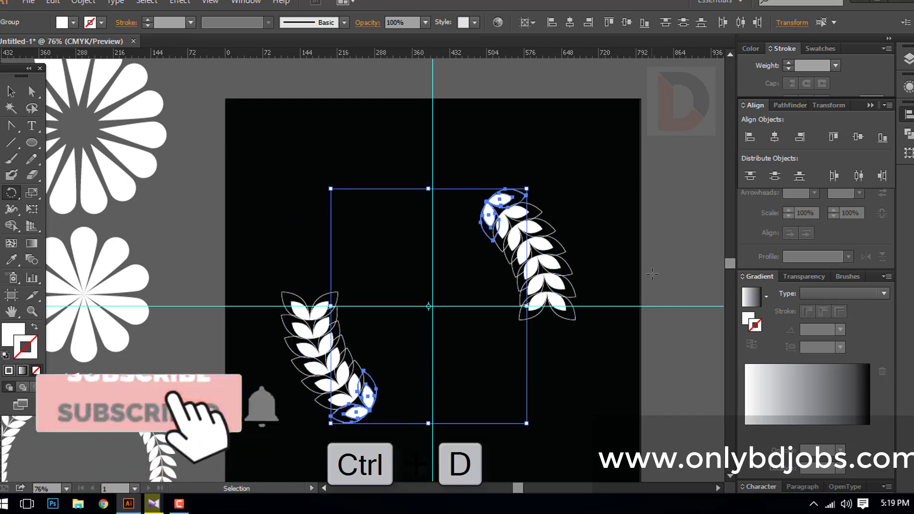
key("ctrl+d")
key("ctrl+d")
key("ctrl+d")
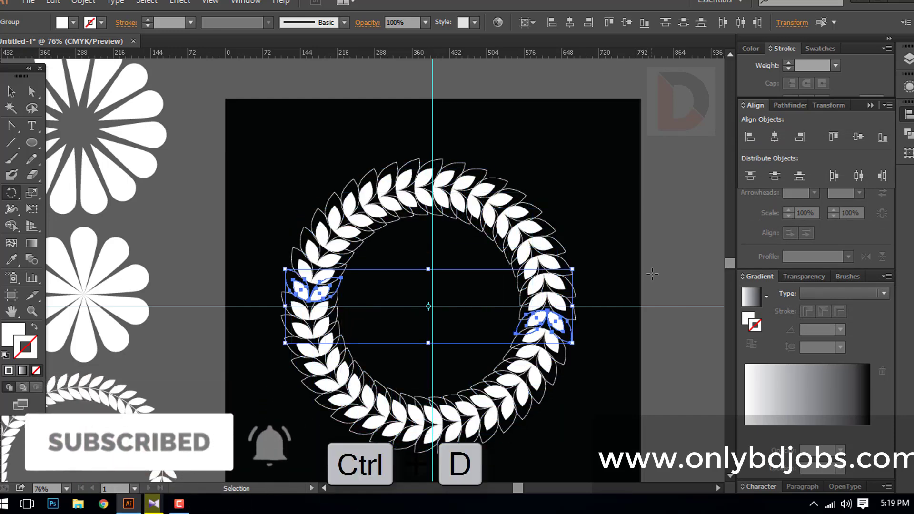
left_click(11, 91)
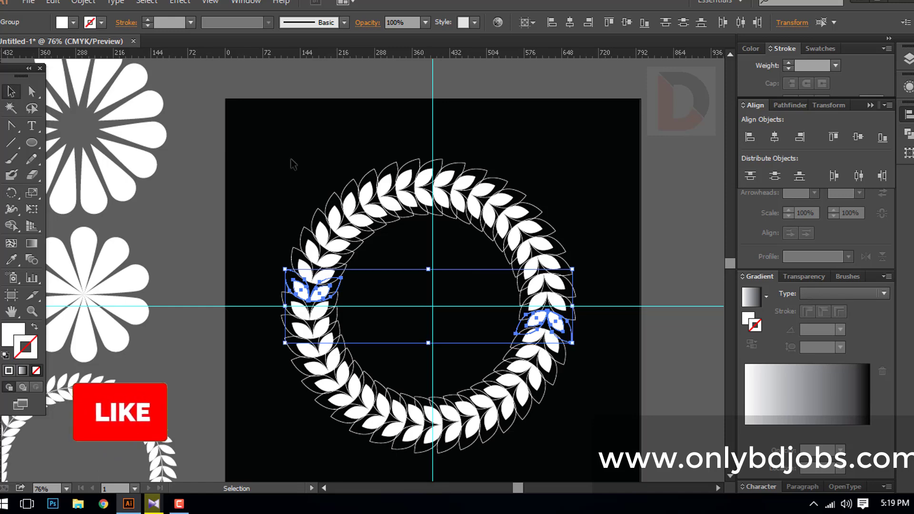
left_click(292, 159)
- Move the whole leaf ring off the artboard to the space above the flower shapes on its left
scroll(565, 333, "down", 2)
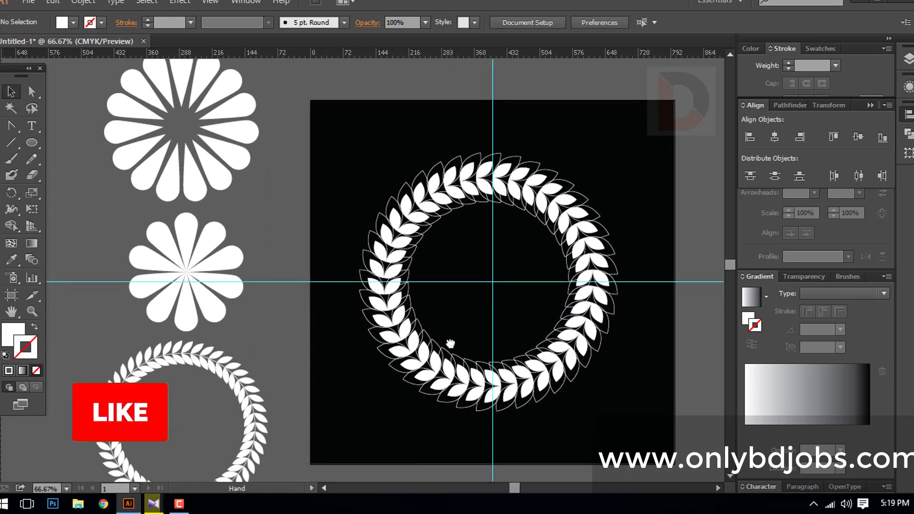
left_click_drag(398, 238, 199, 84)
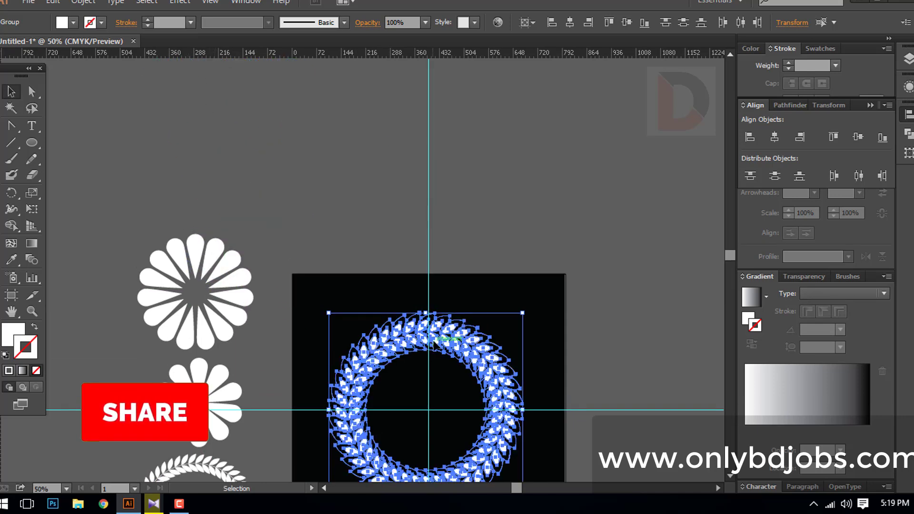
left_click_drag(433, 340, 211, 117)
left_click(341, 209)
left_click_drag(364, 331, 390, 206)
key("ctrl+minus")
left_click_drag(457, 275, 404, 260)
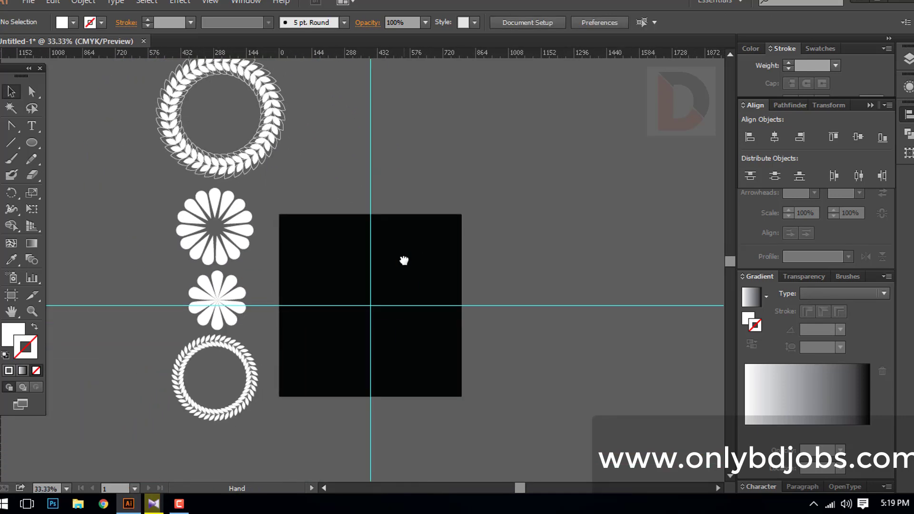
scroll(396, 281, "up", 1)
scroll(390, 296, "down", 1)
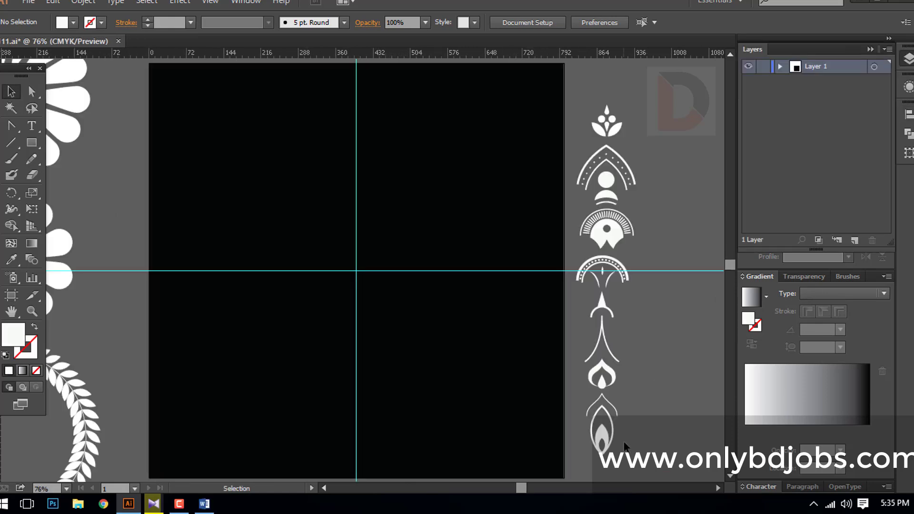
- Place the lowest leaf motif from the ornament column on the vertical guide, just above the point where the guides cross
left_click_drag(601, 437, 356, 240)
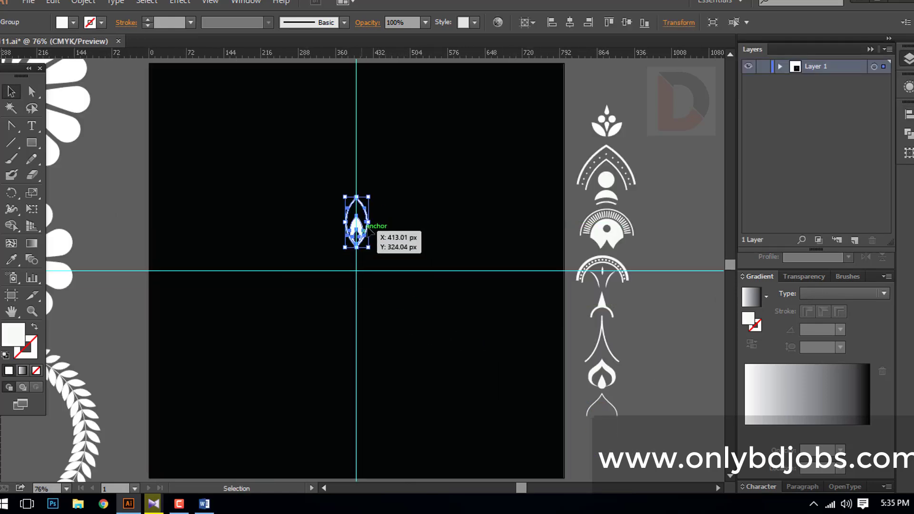
- Slightly enlarge the leaf motif and create a copy rotated by 360/10 degrees about the crossing of the guides
mouse_move(369, 197)
left_mouse_down()
mouse_move(361, 233)
mouse_move(370, 195)
left_mouse_up()
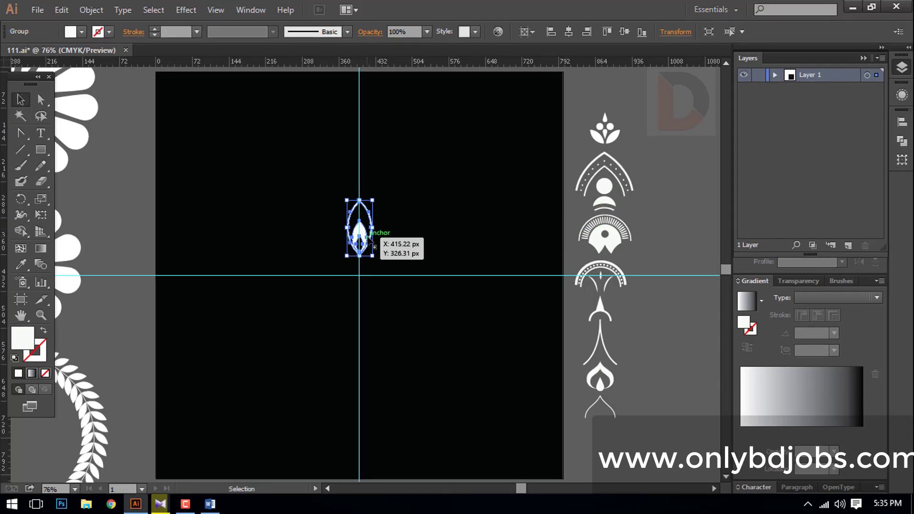
key("r")
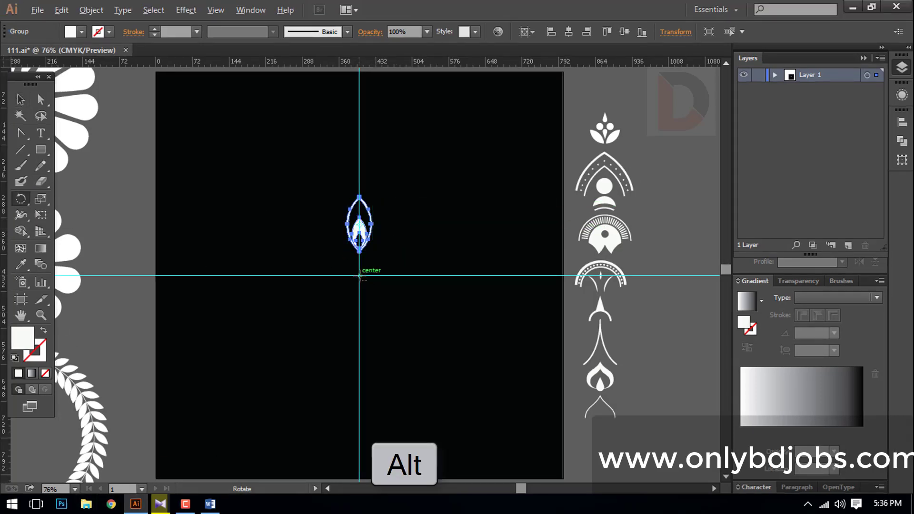
left_click(360, 275, "alt")
type("360/")
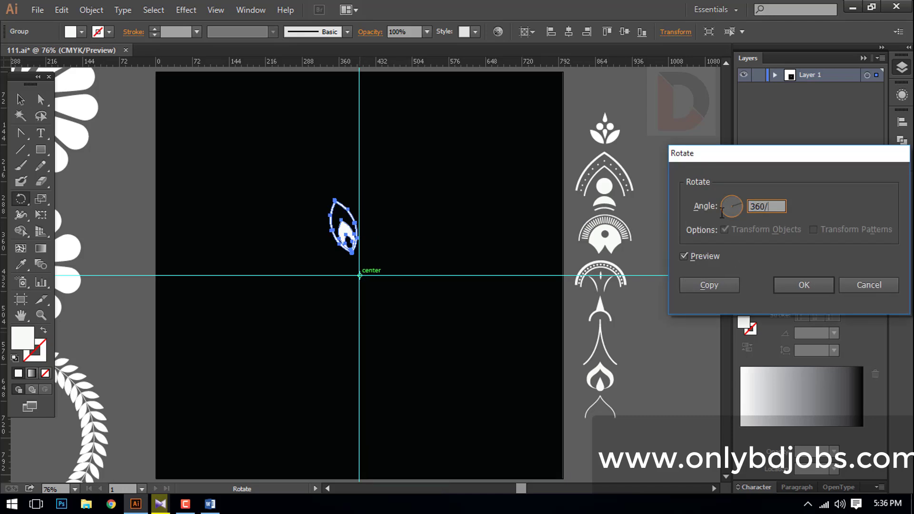
type("10")
left_click(714, 286)
- Repeat the rotated copy until ten leaf motifs form a complete flower around the guides' crossing
key("ctrl+d")
key("ctrl+d")
key("ctrl+d")
key("ctrl+d")
key("ctrl+d")
key("ctrl+d")
key("ctrl+d")
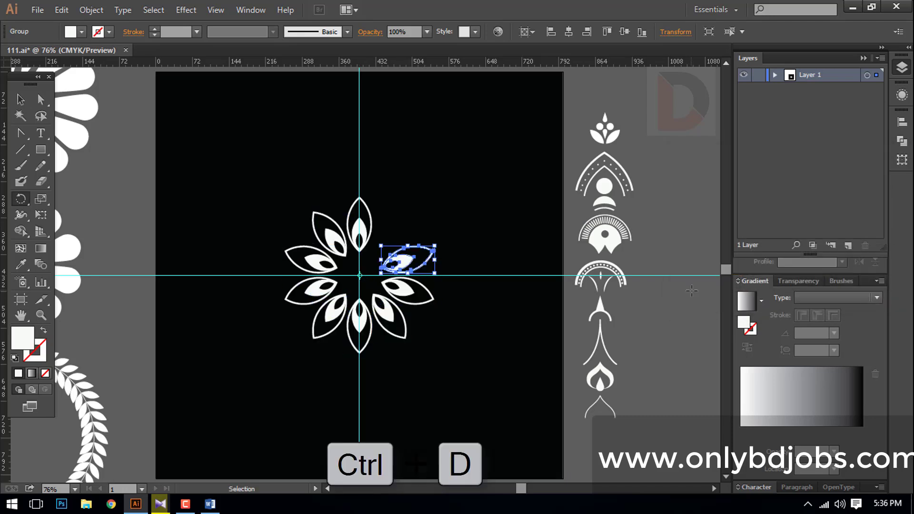
key("ctrl+d")
- Draw a small white circle centered on the guides' crossing, inside the ring of petals, and clear the selection
left_click_drag(40, 149, 93, 180)
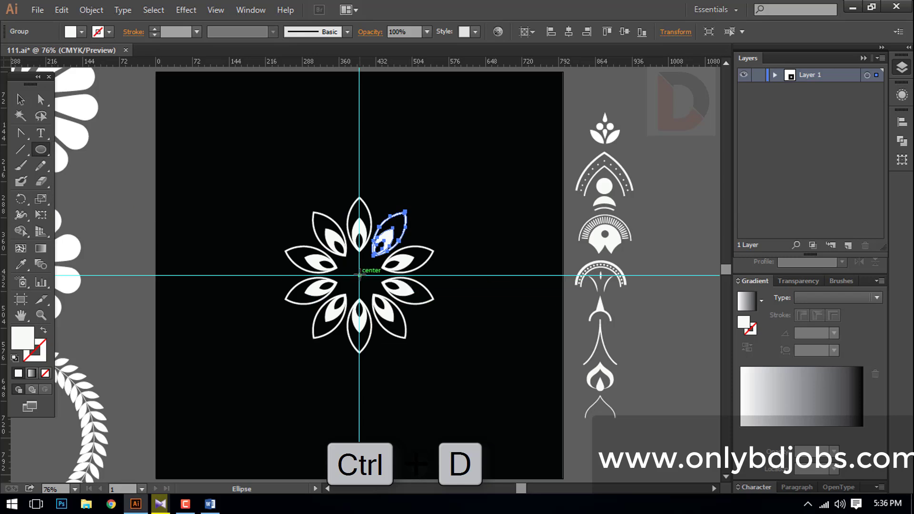
left_click_drag(359, 275, 374, 288)
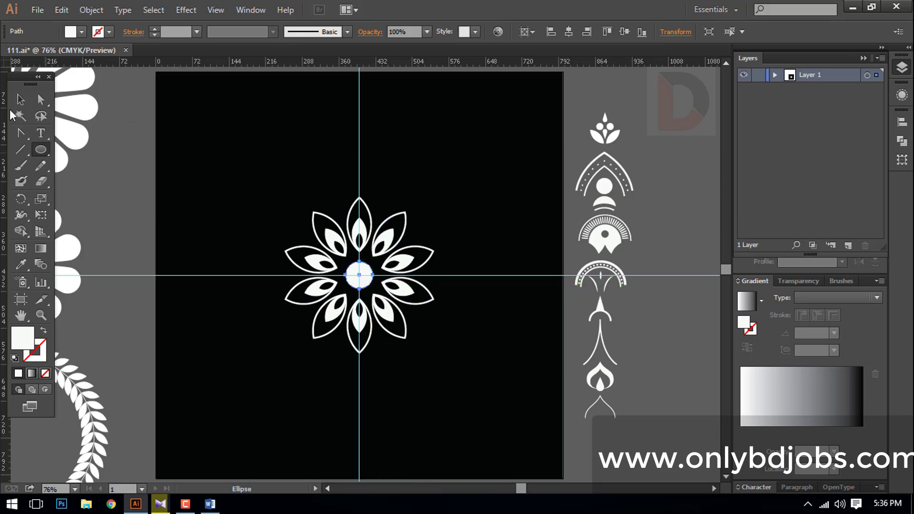
key("v")
left_click(434, 317)
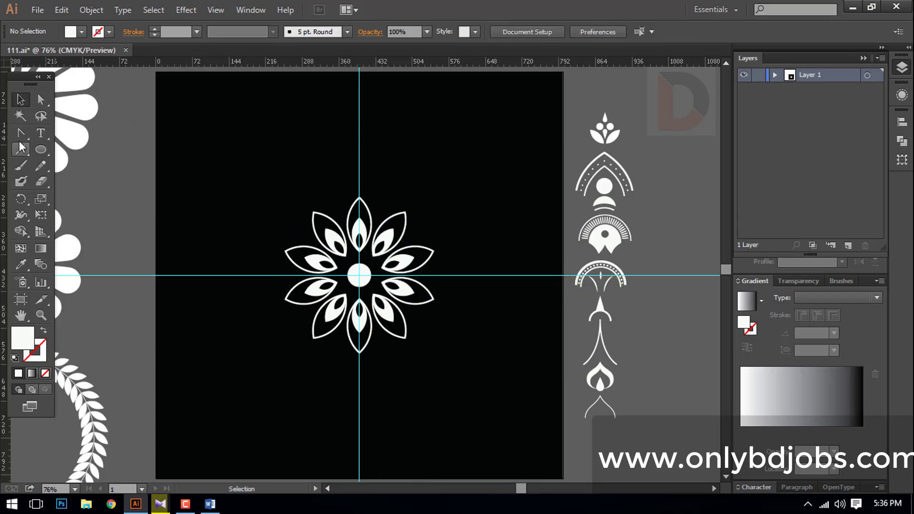
- Draw a short vertical line on the guide, up from the central circle's upper edge, and give it a white stroke
left_click(21, 149)
key("ctrl+plus")
key("ctrl+plus")
key("ctrl+plus")
left_click_drag(358, 247, 358, 261)
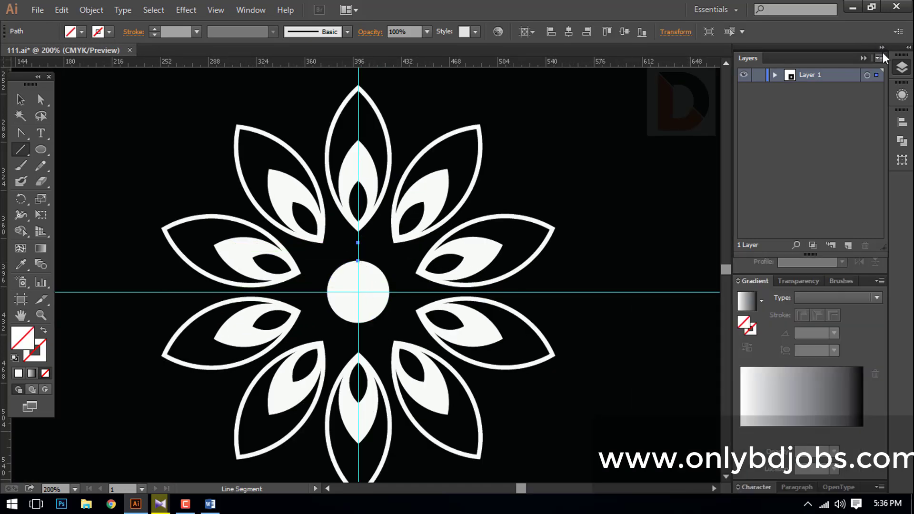
key("ctrl+F10")
key("F6")
left_click(760, 144)
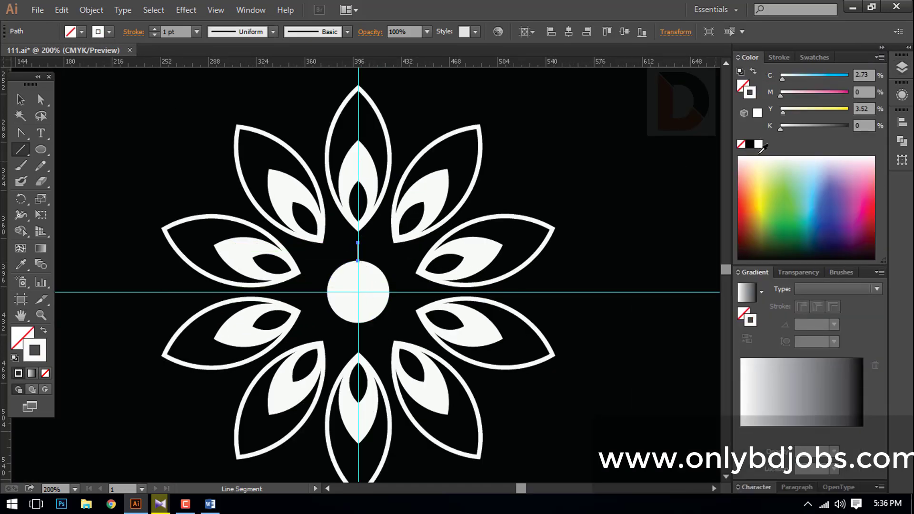
- Give the short line the elliptical width profile tapering at both ends and a 2 pt stroke weight, and deselect it
left_click(252, 32)
left_click(238, 95)
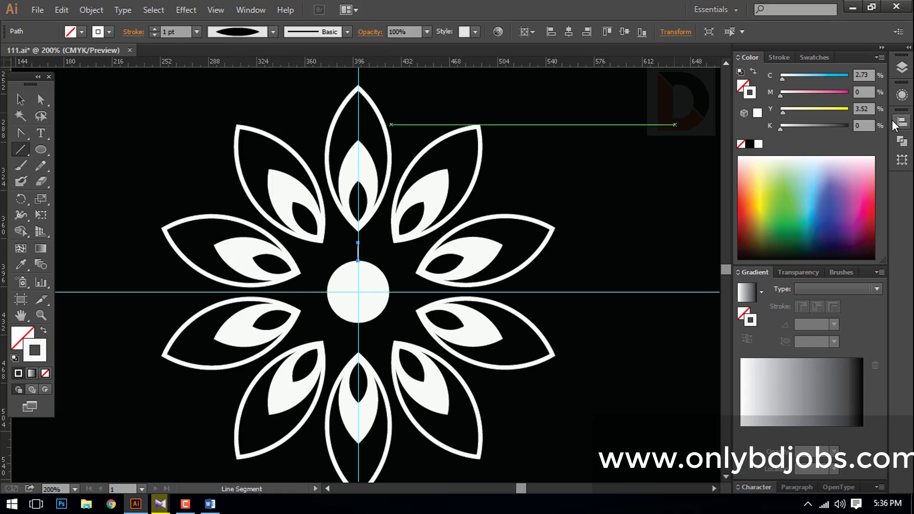
left_click(779, 57)
type("2")
key("Return")
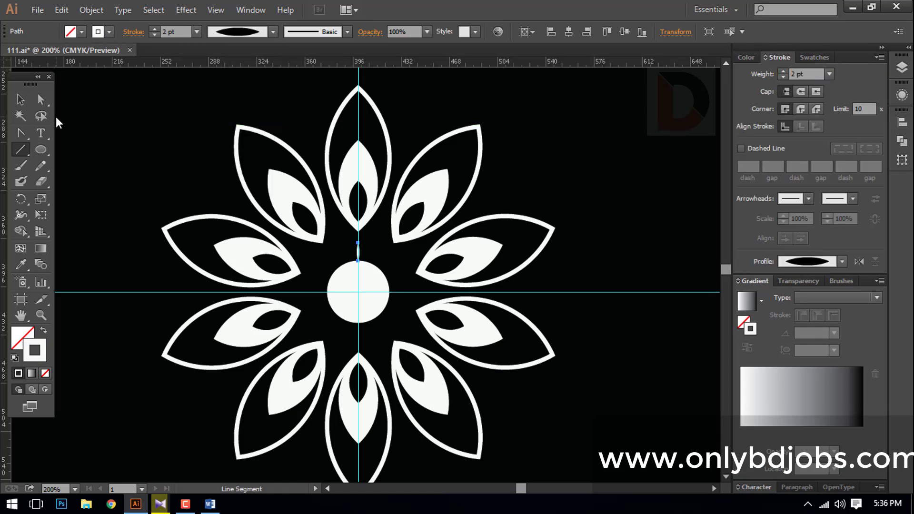
key("v")
key("ctrl+shift+a")
- Create a copy of the tapered line rotated by 360/50 degrees about the circle's center
scroll(349, 265, "up", 5)
left_click(399, 213)
scroll(400, 214, "down", 2)
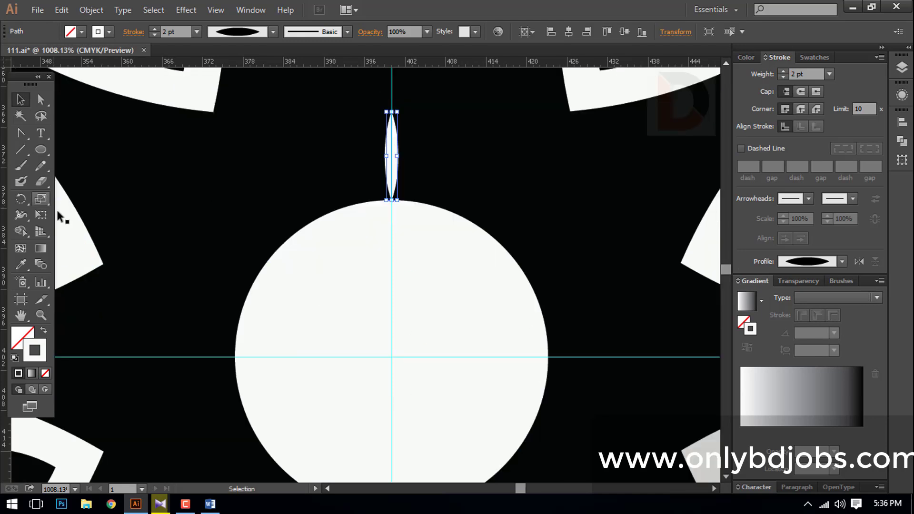
key("r")
left_click(392, 357, "alt")
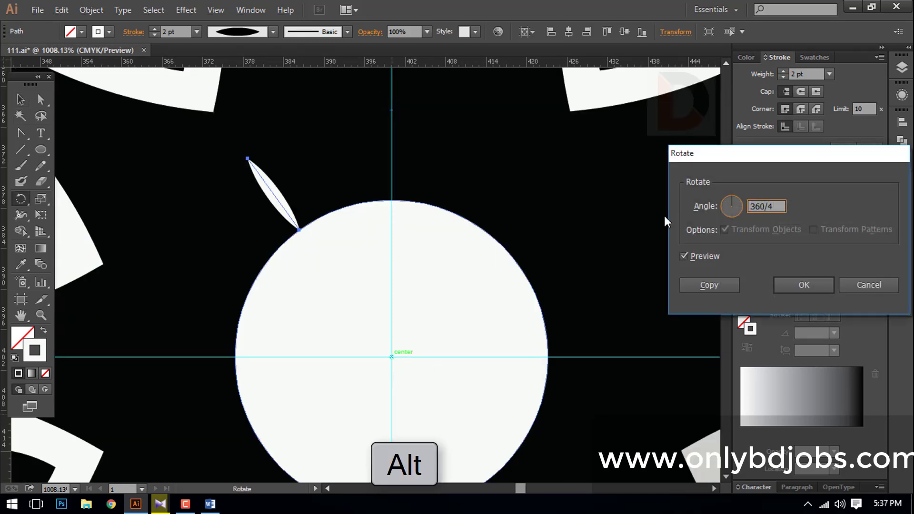
left_click(690, 256)
left_click(691, 255)
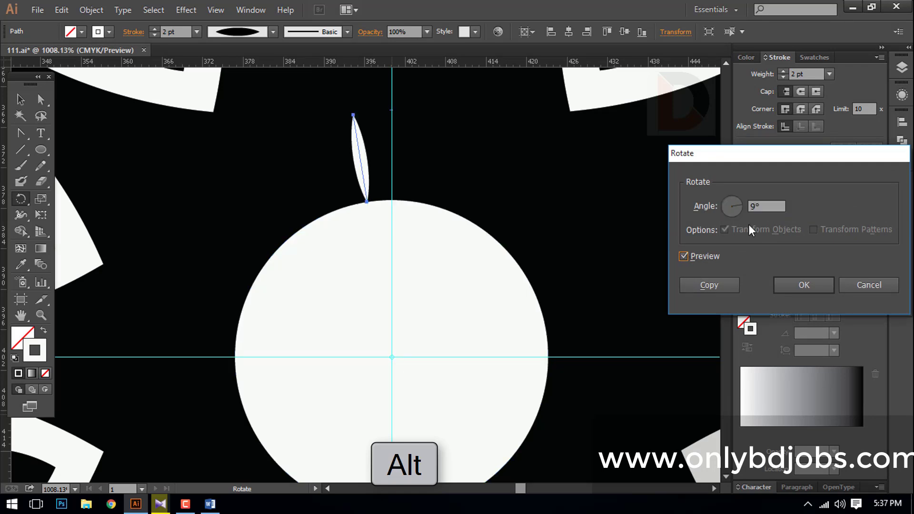
type("360/45")
left_click(693, 256)
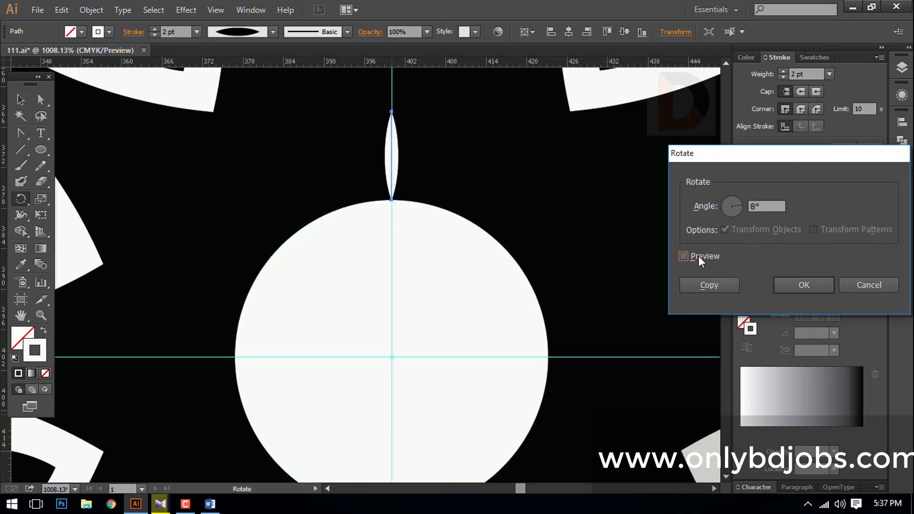
left_click(693, 256)
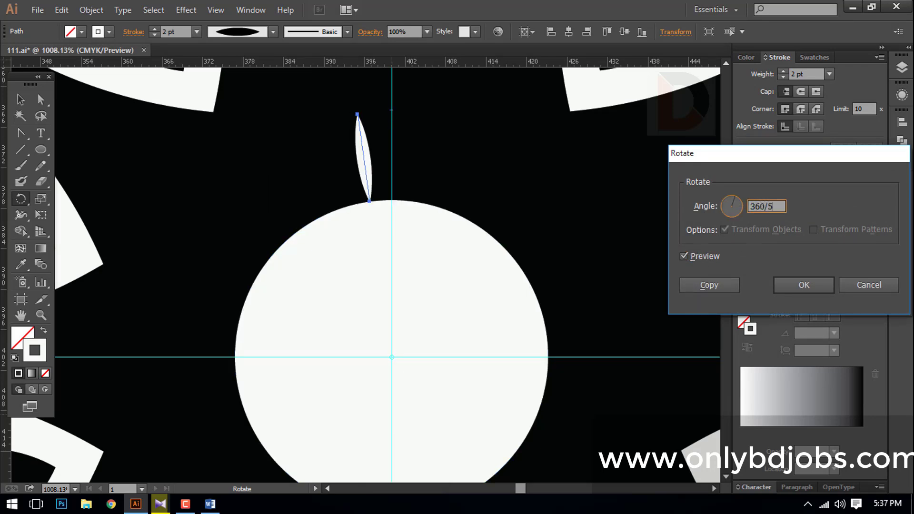
type("0")
left_click(718, 288)
- Repeat the rotated copy until the tapered lines surround the central circle, and undo the surplus copy
key("ctrl+d")
key("ctrl+d")
key("ctrl+d")
key("ctrl+d")
key("ctrl+d")
key("ctrl+d")
key("ctrl+d")
key("ctrl+d")
key("ctrl+d")
key("ctrl+d")
key("ctrl+d")
key("ctrl+d")
key("ctrl+d")
key("ctrl+d")
key("ctrl+d")
key("ctrl+d")
key("ctrl+d")
key("ctrl+d")
key("ctrl+d")
key("ctrl+d")
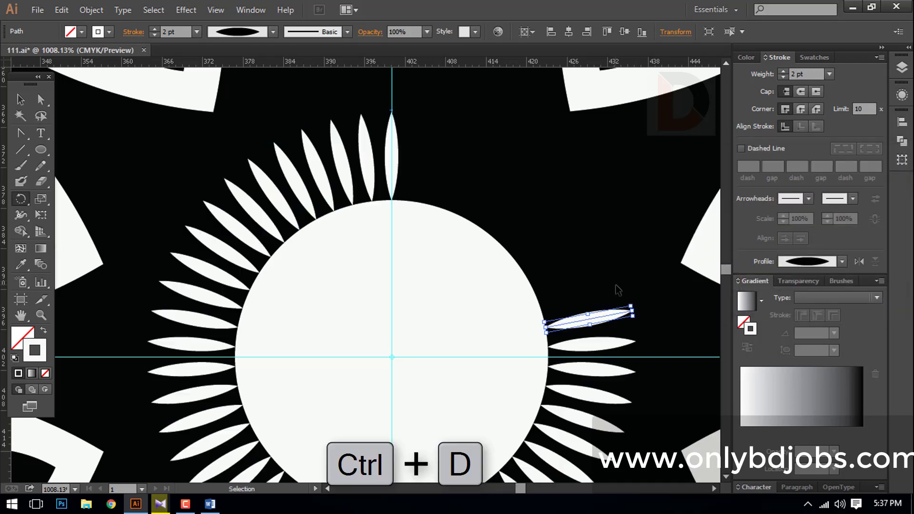
key("ctrl+d")
key("ctrl+d")
key("ctrl+d")
key("ctrl+d")
key("ctrl+d")
key("ctrl+d")
key("ctrl+d")
key("ctrl+d")
key("ctrl+d")
key("ctrl+d")
key("ctrl+d")
key("ctrl+z")
- Rotate the petal flower about its center so that the vertical guide runs midway between two petals, and clear the selection
left_click(21, 101)
key("ctrl+minus")
key("ctrl+minus")
key("ctrl+minus")
key("ctrl+minus")
left_click_drag(402, 312, 380, 326)
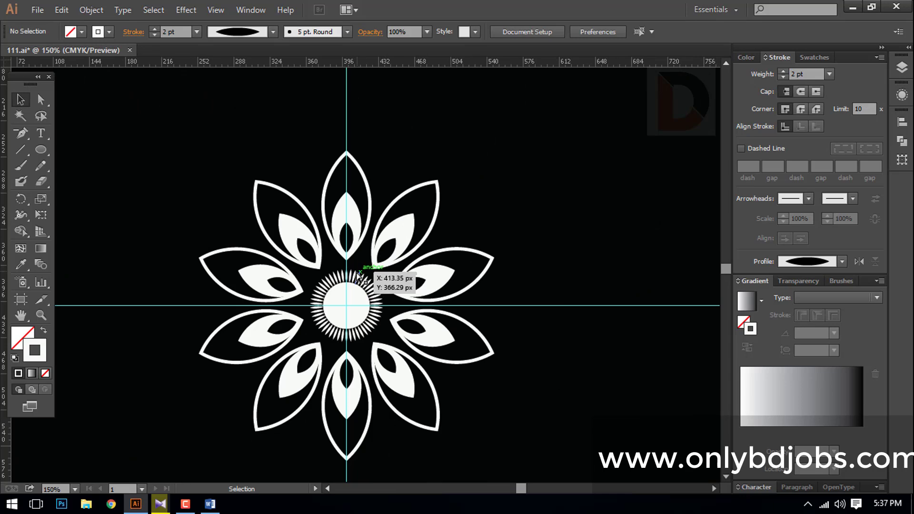
key("ctrl+plus")
left_click_drag(362, 225, 317, 227)
key("ctrl+minus")
key("ctrl+minus")
key("ctrl+minus")
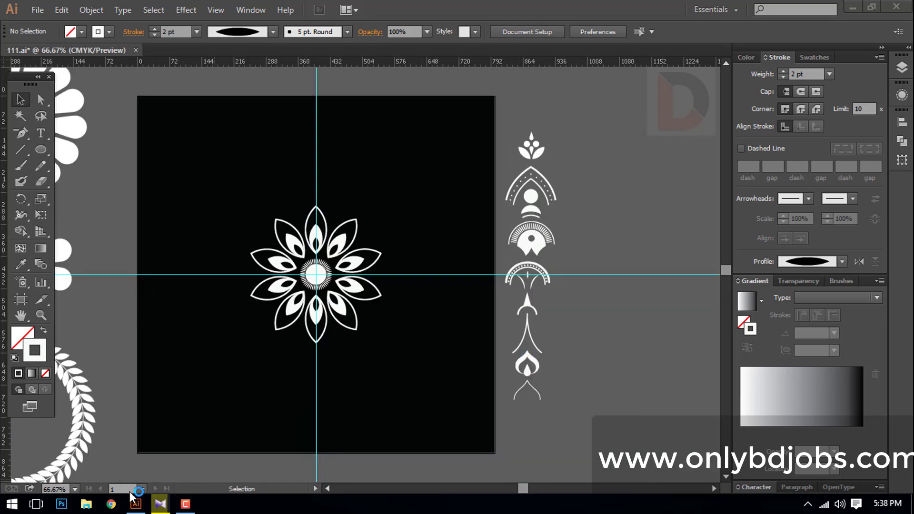
left_click_drag(409, 364, 304, 282)
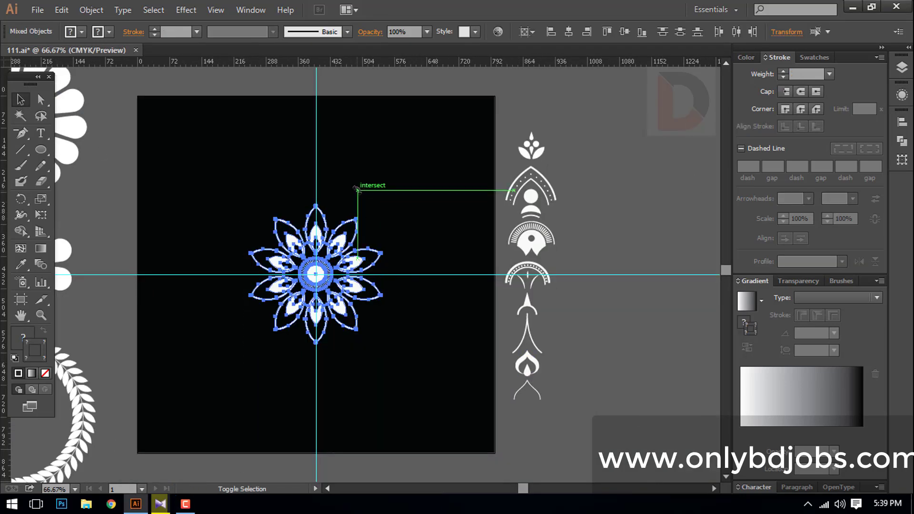
left_click_drag(357, 189, 242, 372)
left_click(376, 190)
left_click(351, 251)
left_click(402, 314)
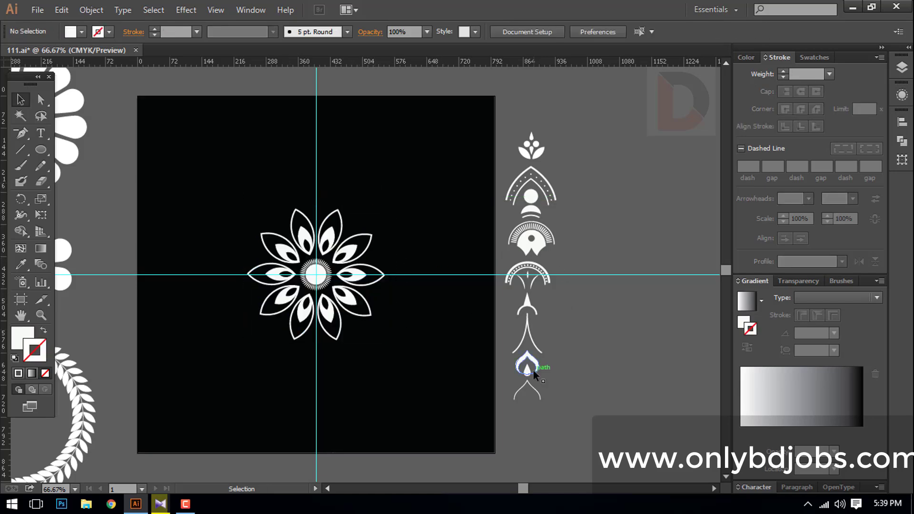
- Move the spiked arch ornament from the column onto the vertical guide and nudge it down between the two uppermost petals
left_click_drag(530, 306, 319, 208)
left_click_drag(270, 187, 371, 253)
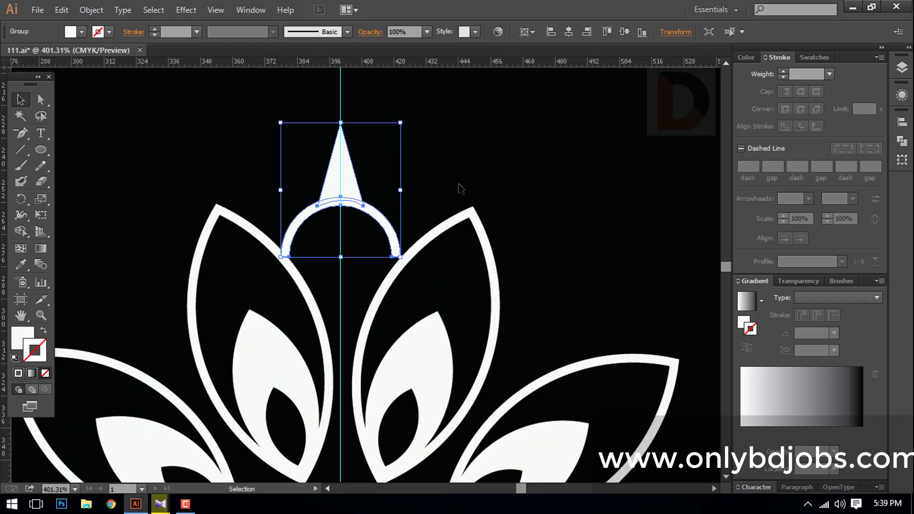
key("Down")
key("Down")
key("Down")
key("Down")
key("Down")
key("Down")
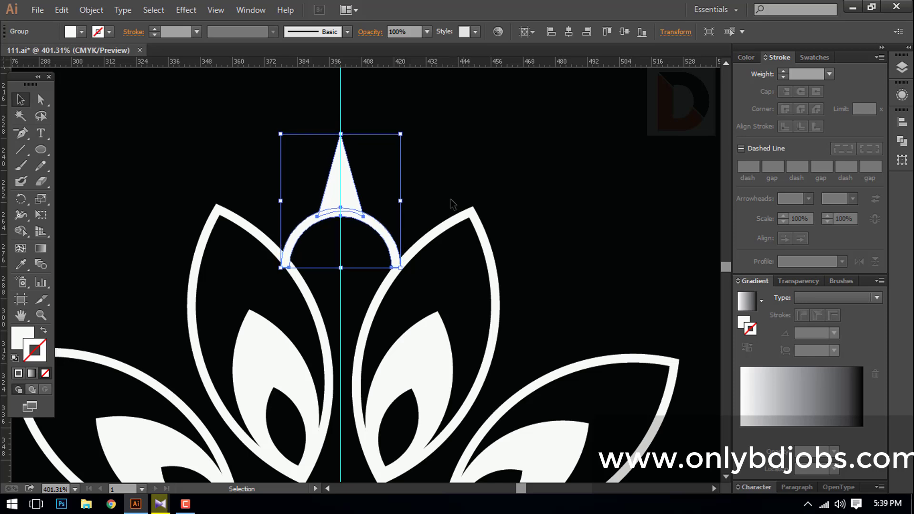
- Shift the spiked arch slightly upward so its ends meet the petal outlines, and deselect it
left_click(450, 200)
left_click_drag(372, 220, 372, 217)
left_click(460, 191)
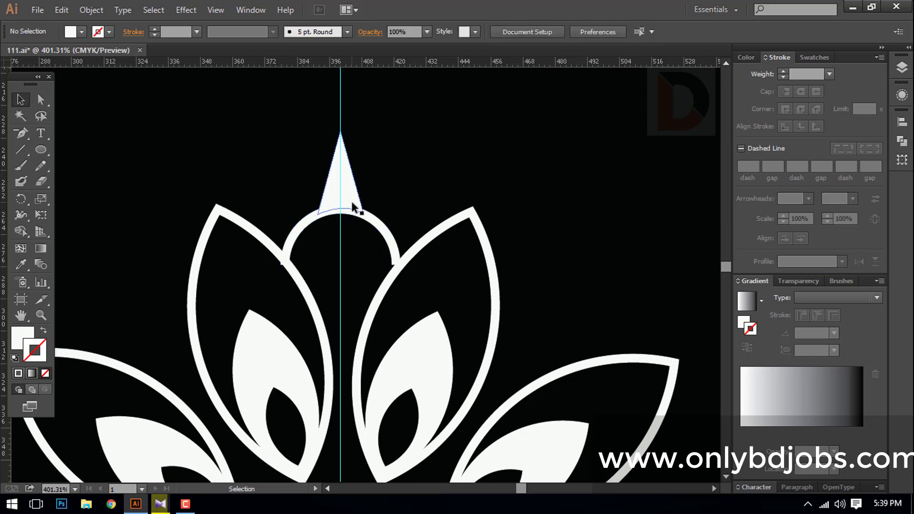
left_click(353, 208)
left_click(545, 256)
- Create a copy of the spiked arch rotated by 360/10 degrees about the flower's center
key("ctrl+minus")
key("ctrl+minus")
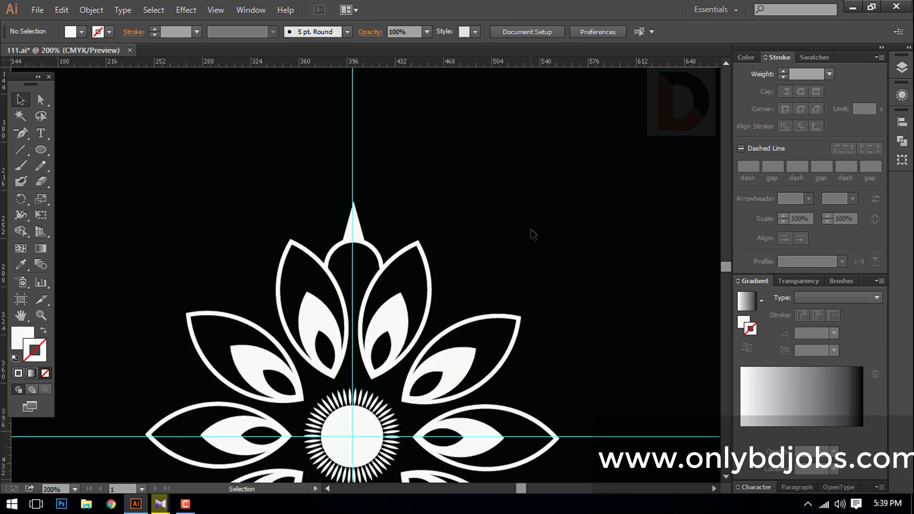
key("ctrl+minus")
key("ctrl+minus")
left_click_drag(500, 476, 483, 304)
left_click(497, 192)
left_click_drag(374, 295, 469, 224)
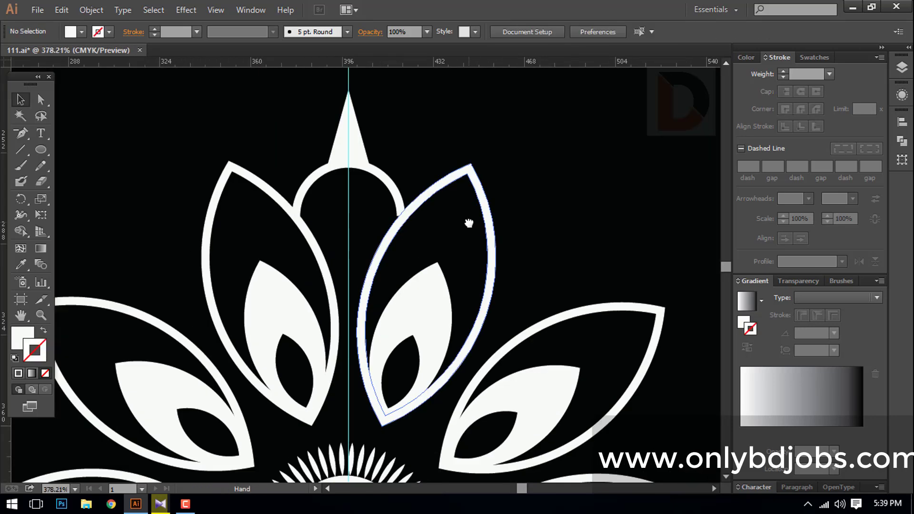
key("ctrl+minus")
key("ctrl+minus")
key("ctrl+minus")
left_click(370, 143)
key("r")
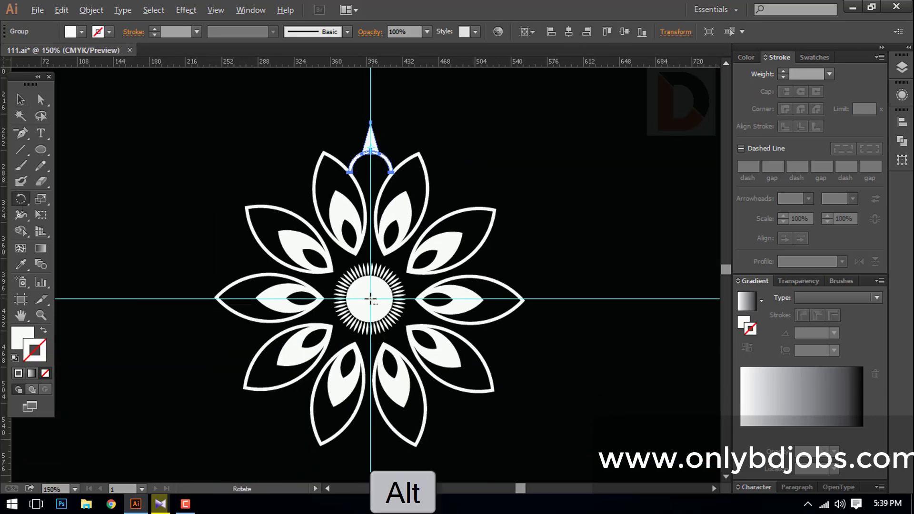
left_click(371, 300, "alt")
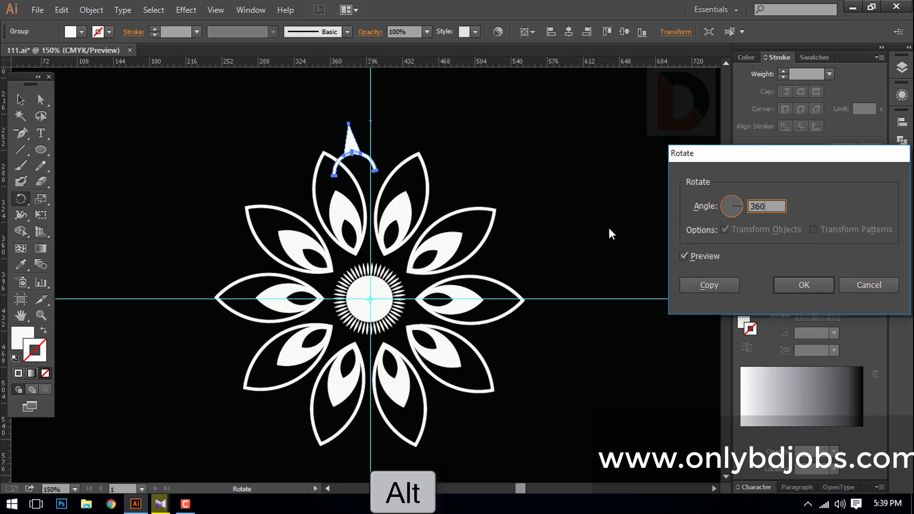
type("360/10")
left_click(703, 287)
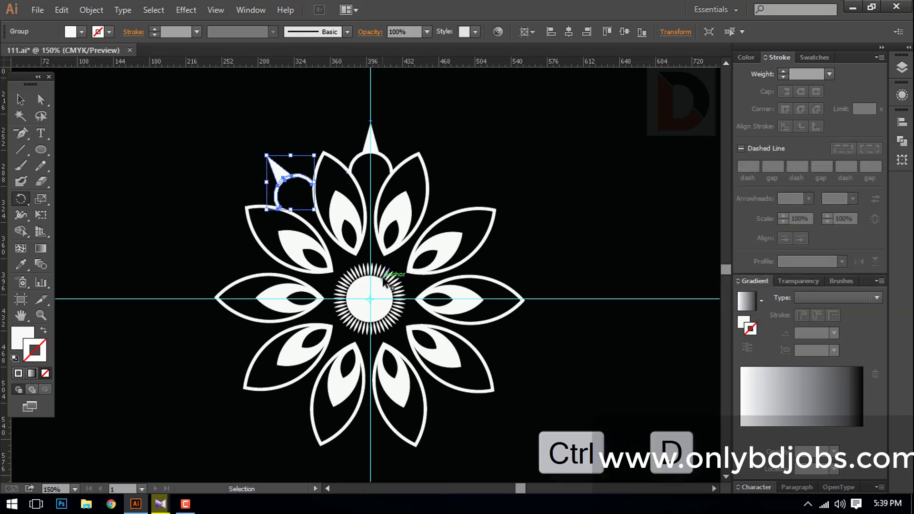
- Repeat the rotated copy until a spiked arch fills every gap between the petals
key("ctrl+d")
key("ctrl+d")
key("ctrl+d")
key("ctrl+d")
key("ctrl+d")
key("ctrl+d")
key("ctrl+d")
key("ctrl+d")
- Draw a small white circle inside the uppermost arch and create a copy rotated by 36° about the flower's center
left_click_drag(41, 150, 81, 180)
left_click_drag(370, 171, 378, 179)
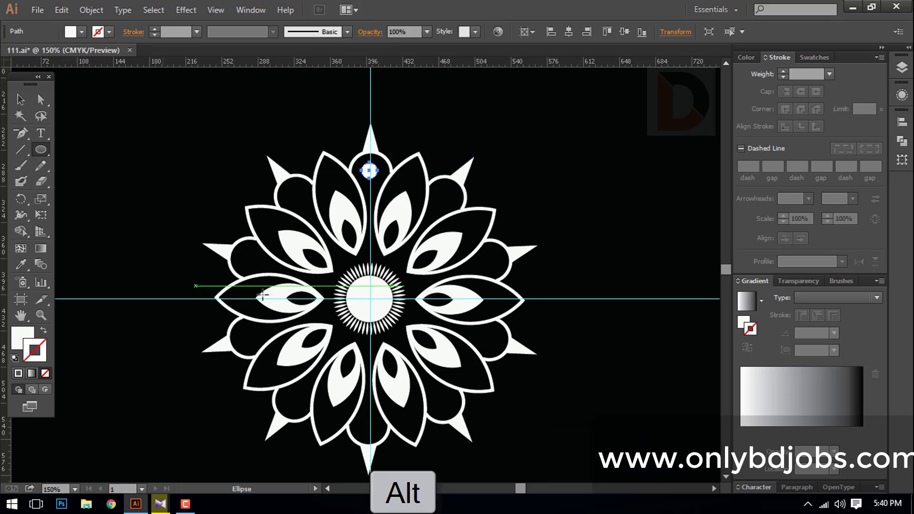
left_click(20, 199)
left_click(372, 299, "alt")
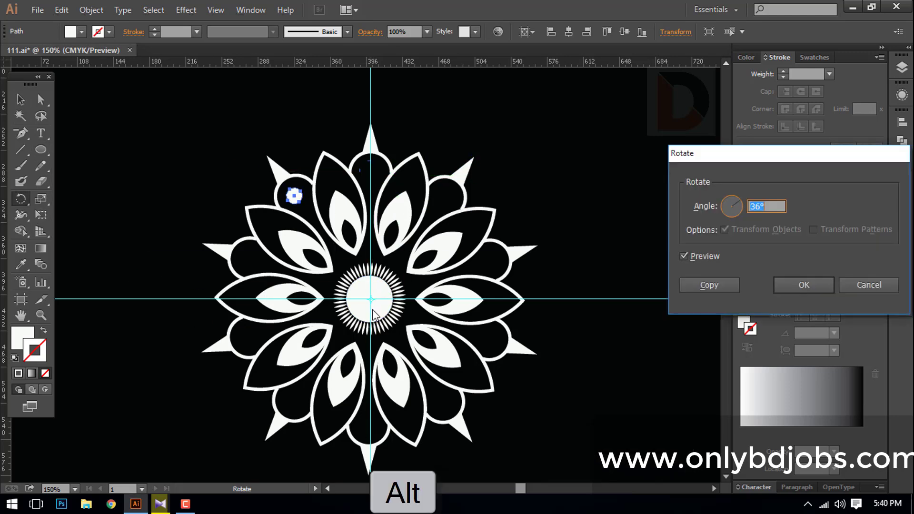
left_click(722, 286)
- Repeat the rotated copy until every arch holds a small circle, and return to the Selection tool
key("ctrl+d")
key("ctrl+d")
key("ctrl+d")
key("ctrl+d")
key("ctrl+d")
key("ctrl+d")
key("ctrl+d")
key("ctrl+d")
key("ctrl+d")
key("ctrl+d")
key("ctrl+d")
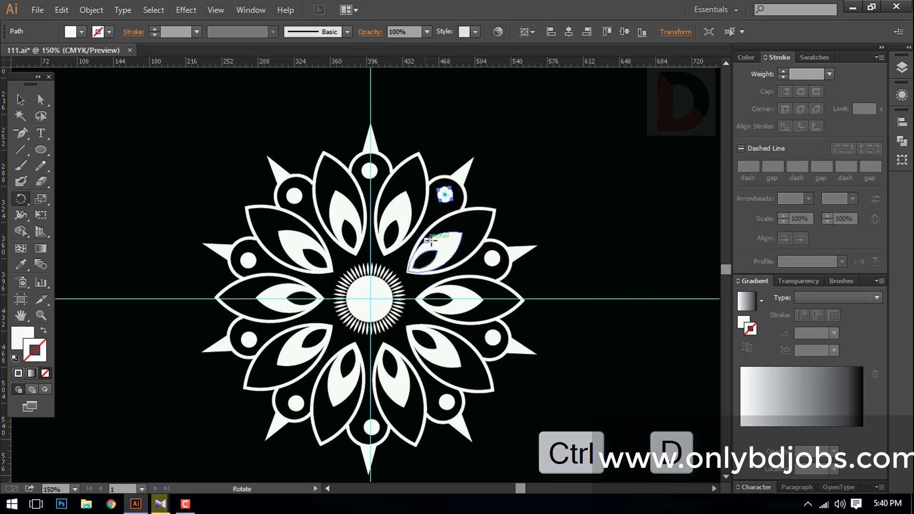
key("v")
- Place the tall curved spire ornament over the flower's uppermost spike and nudge it down onto the petals, centered on the vertical guide
key("ctrl+minus")
key("ctrl+minus")
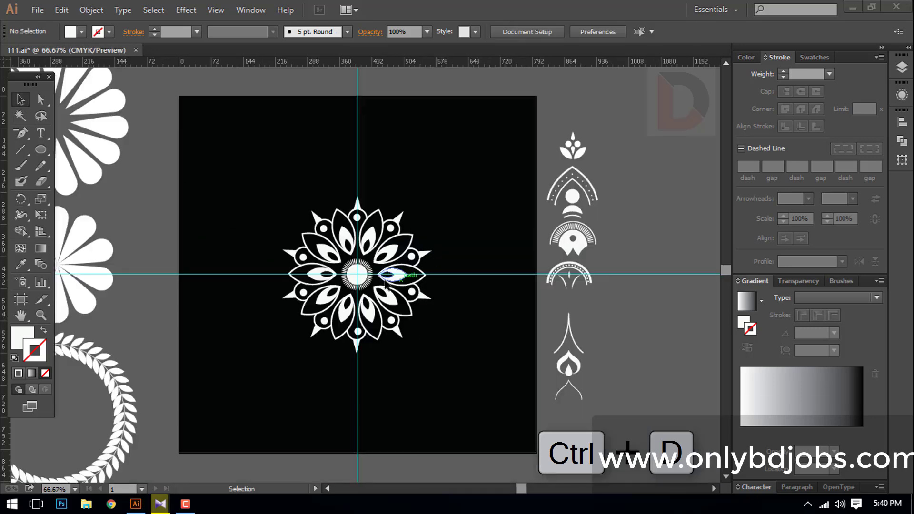
left_click(572, 331)
left_click_drag(572, 331, 359, 184)
scroll(358, 183, "up", 5)
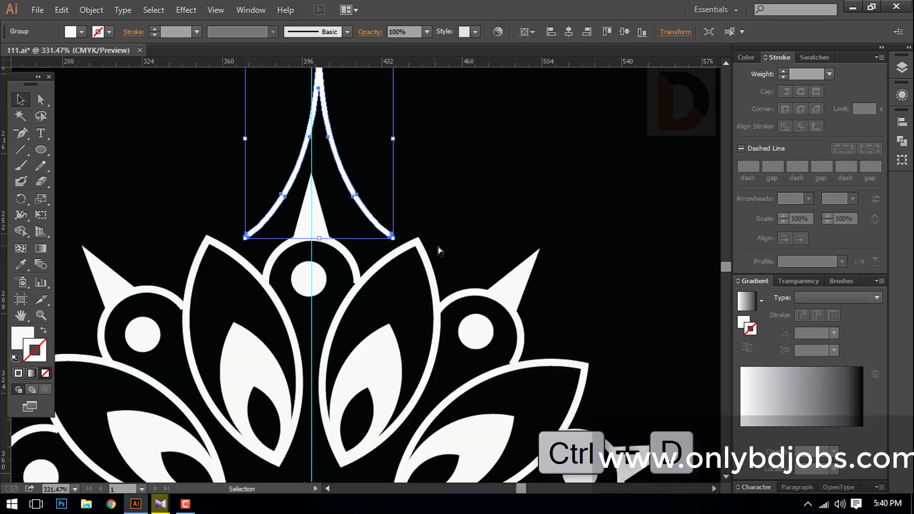
key("Down")
key("Down")
key("Down")
key("Down")
key("Down")
key("Down")
key("Down")
key("Down")
key("Down")
key("Down")
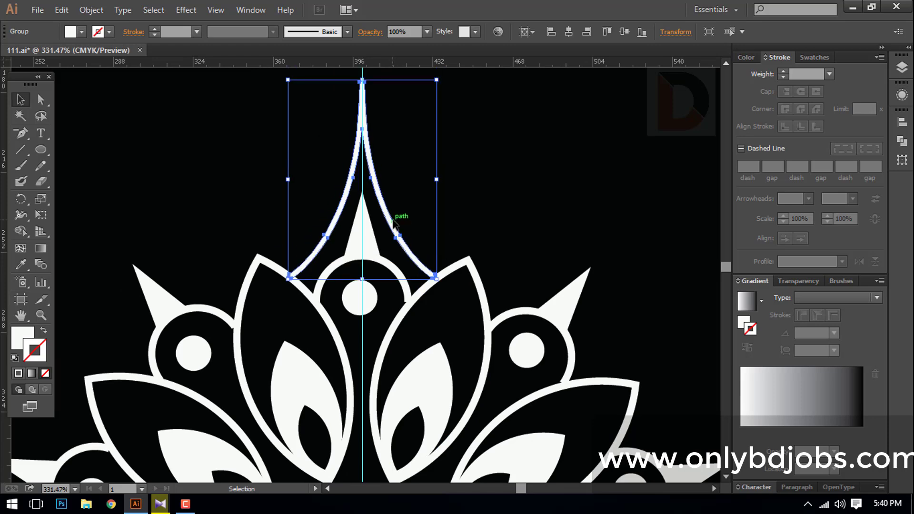
left_click(472, 205)
- Create a copy of the curved spire rotated by 36° about the flower's center
key("ctrl+minus")
key("ctrl+minus")
key("ctrl+minus")
key("ctrl+minus")
left_click(367, 221)
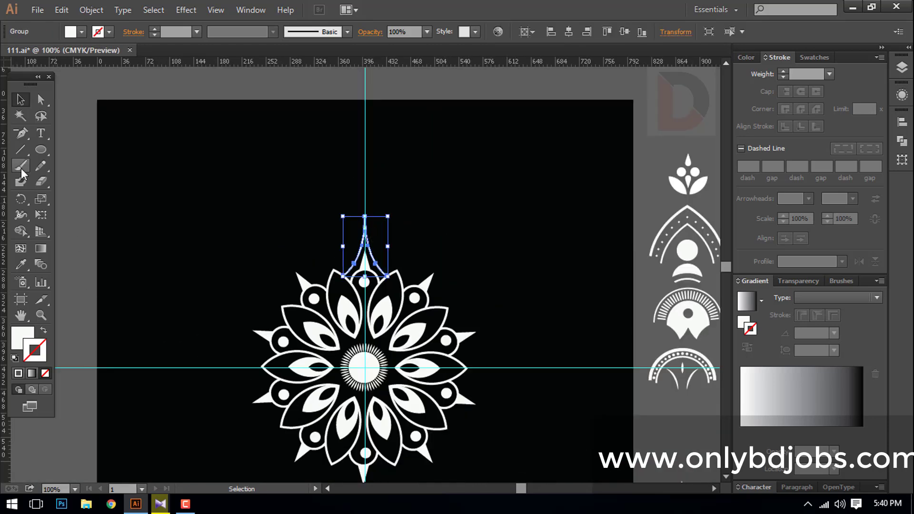
key("r")
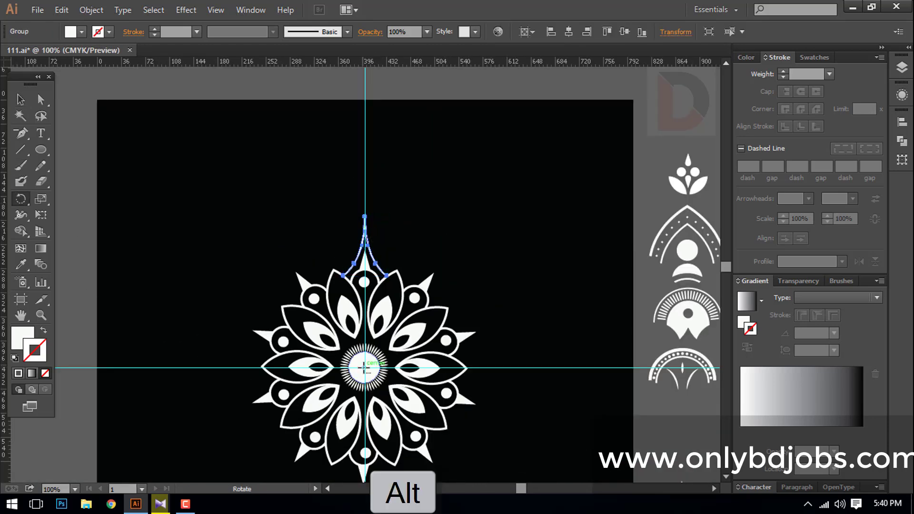
left_click(364, 368, "alt")
left_click(712, 285)
- Repeat the rotated copy until a curved spire encloses every spike around the flower
key("ctrl+d")
key("ctrl+d")
key("ctrl+d")
key("ctrl+d")
key("ctrl+d")
key("ctrl+d")
key("ctrl+d")
key("ctrl+d")
key("ctrl+d")
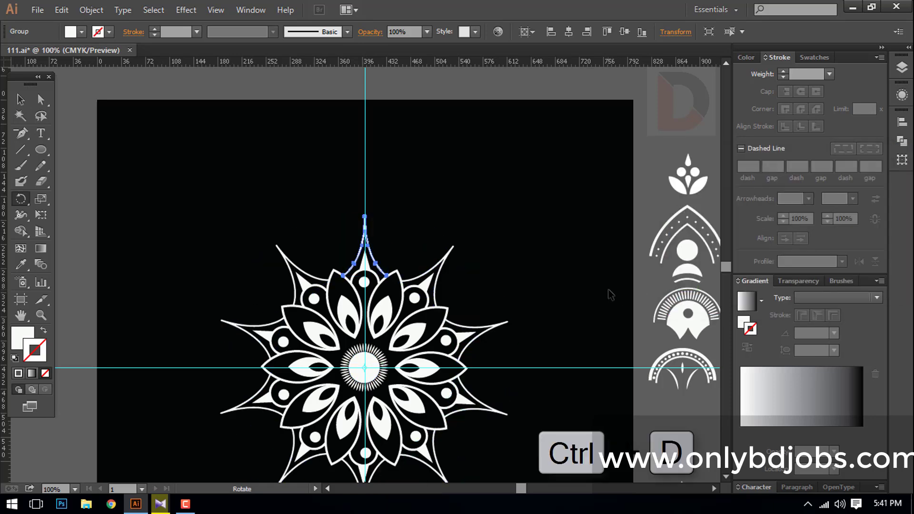
key("ctrl+d")
- Rotate the whole flower about its center so that one petal points straight up along the vertical guide, and deselect it
left_click(20, 99)
left_click_drag(553, 263, 543, 194)
left_click(534, 450)
left_click_drag(534, 450, 205, 143)
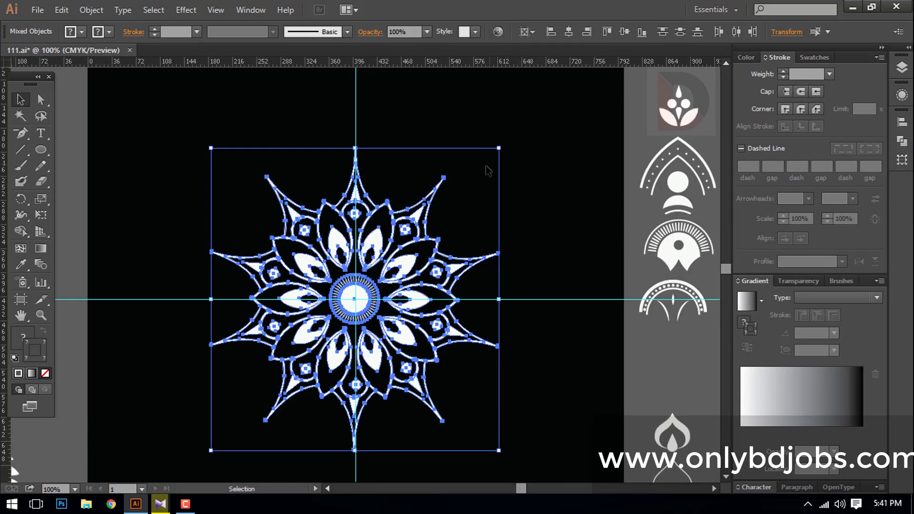
left_click_drag(509, 148, 561, 192)
left_click_drag(558, 192, 541, 200)
key("ctrl+z")
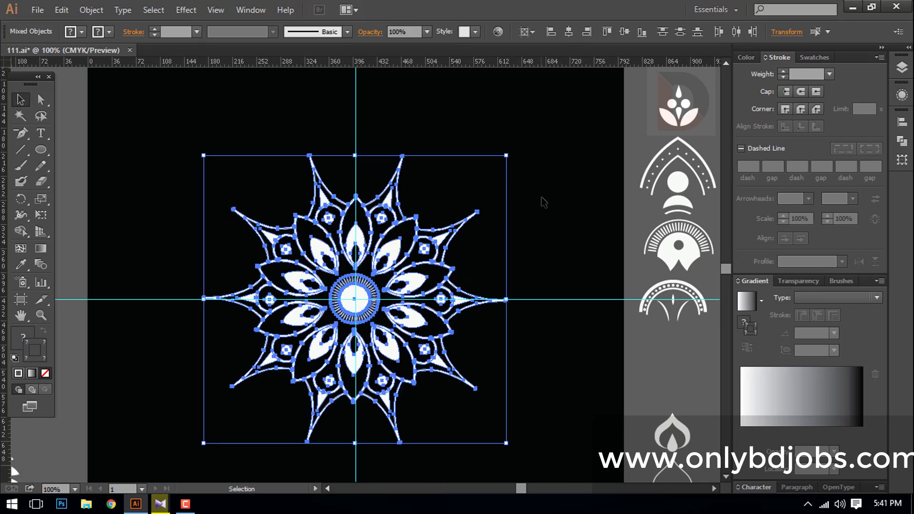
left_click(492, 149)
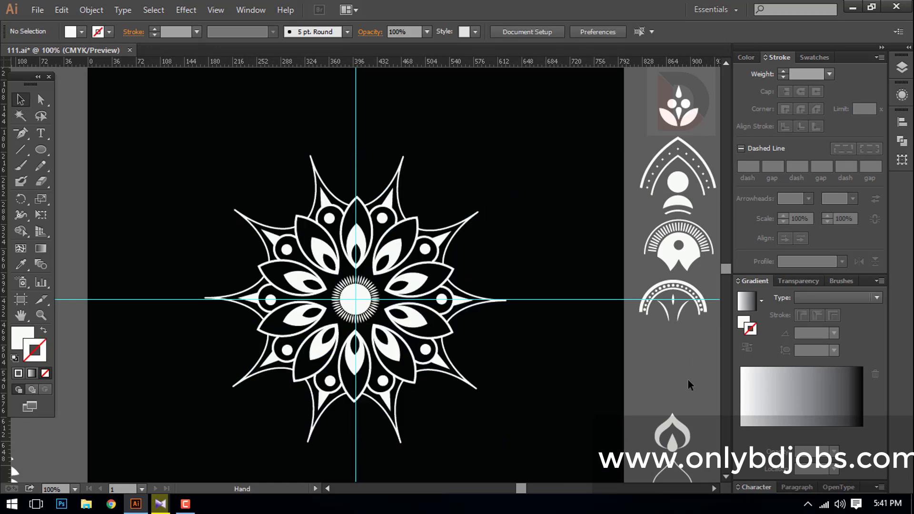
- Place the thin pointed arch outline above the flower's uppermost petal and enlarge it to span the gap between the two spires
scroll(469, 257, "down", 3)
left_click(340, 96)
scroll(351, 236, "up", 5)
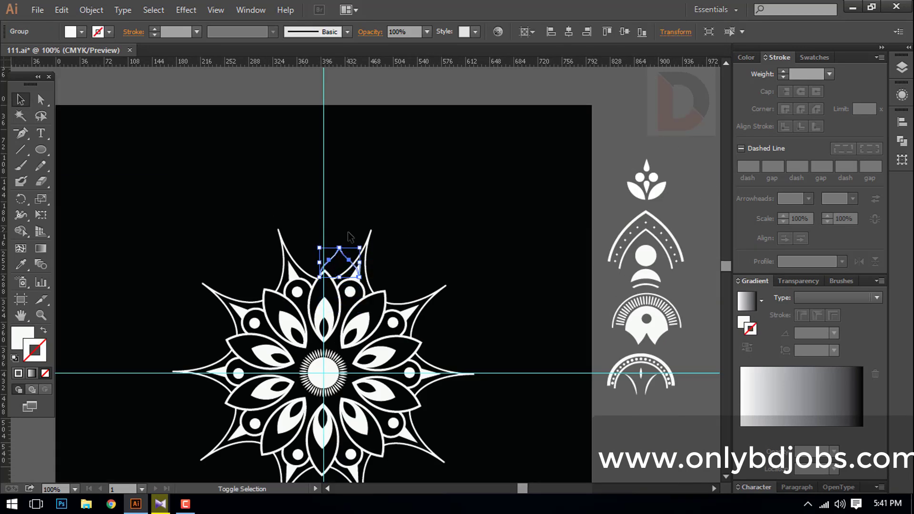
left_click_drag(336, 208, 337, 207)
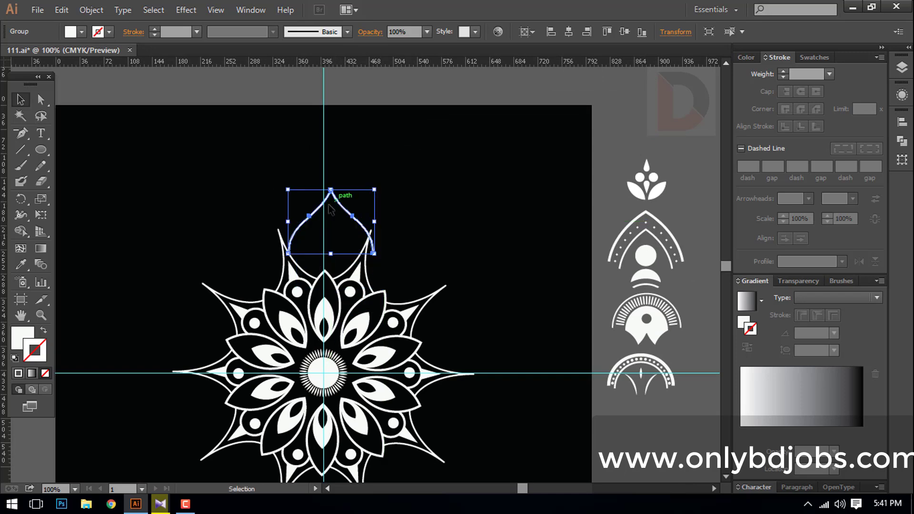
- Shift the pointed arch outline so that its tip sits on the vertical guide above the uppermost petal
scroll(338, 205, "up", 3)
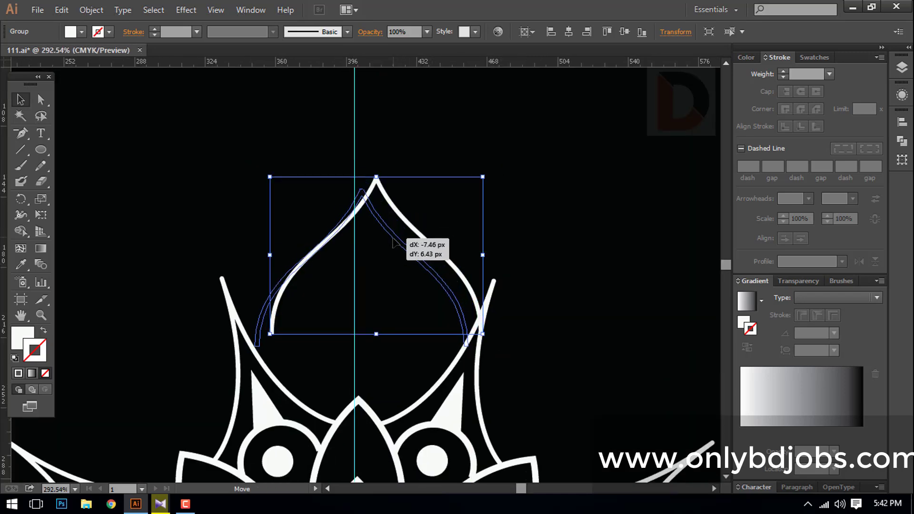
left_click_drag(394, 243, 401, 247)
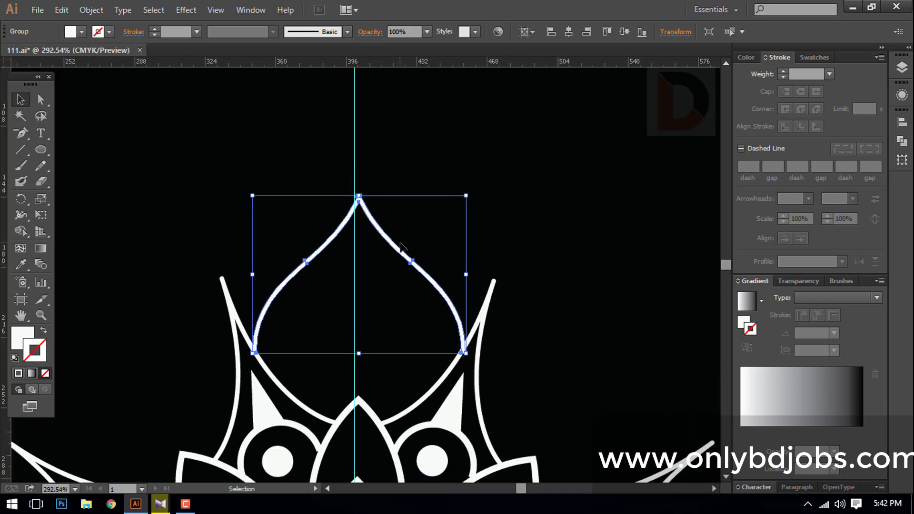
key("Up")
key("Up")
key("Up")
key("Left")
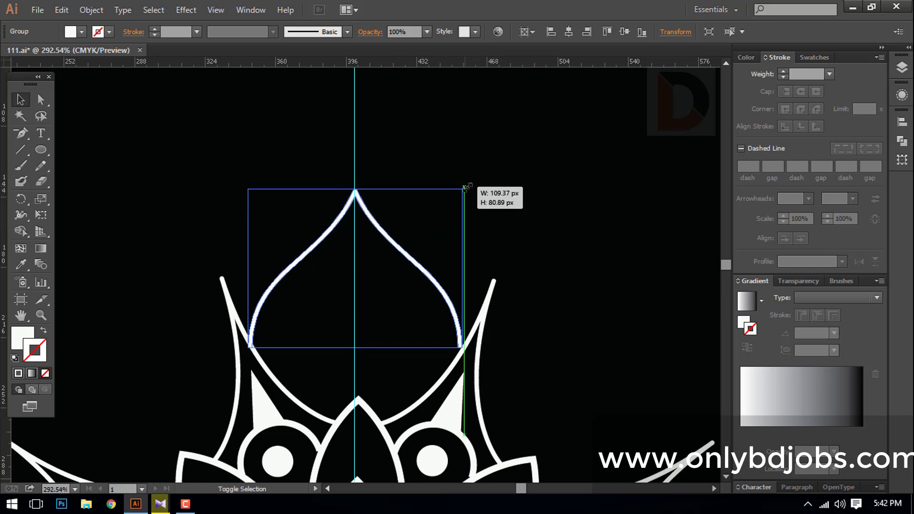
- Enlarge the pointed arch outline slightly and lower it until both ends meet the neighbouring spires
left_click_drag(467, 186, 469, 170)
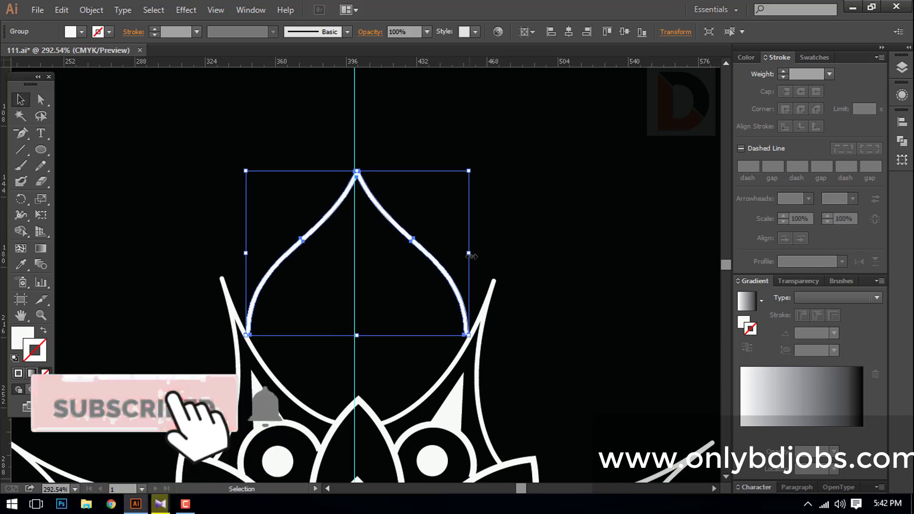
left_click_drag(470, 256, 474, 258)
key("Down")
key("Down")
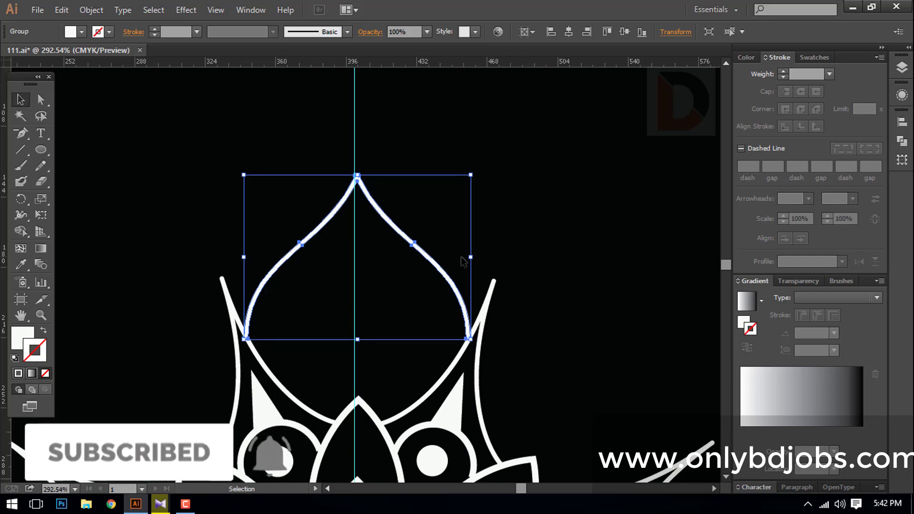
key("a")
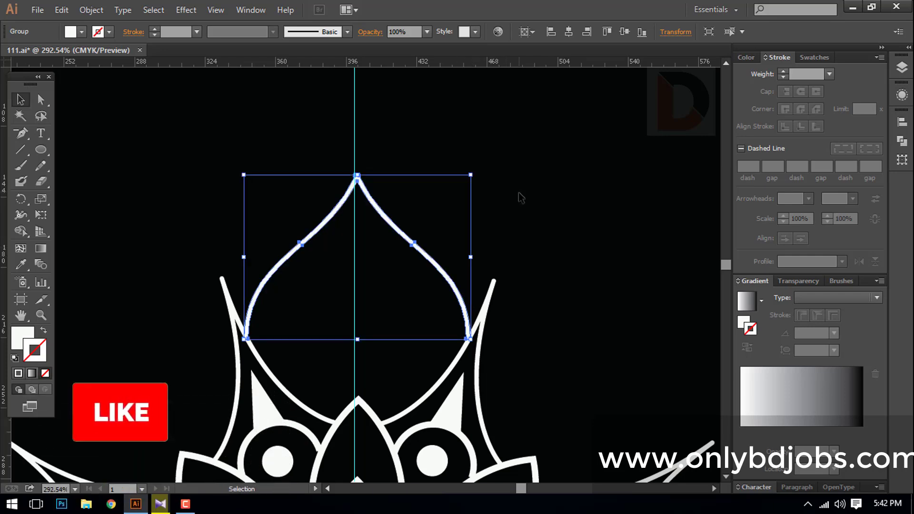
- Create a copy of the pointed arch outline rotated by 36° about the flower's center
key("ctrl+minus")
key("ctrl+minus")
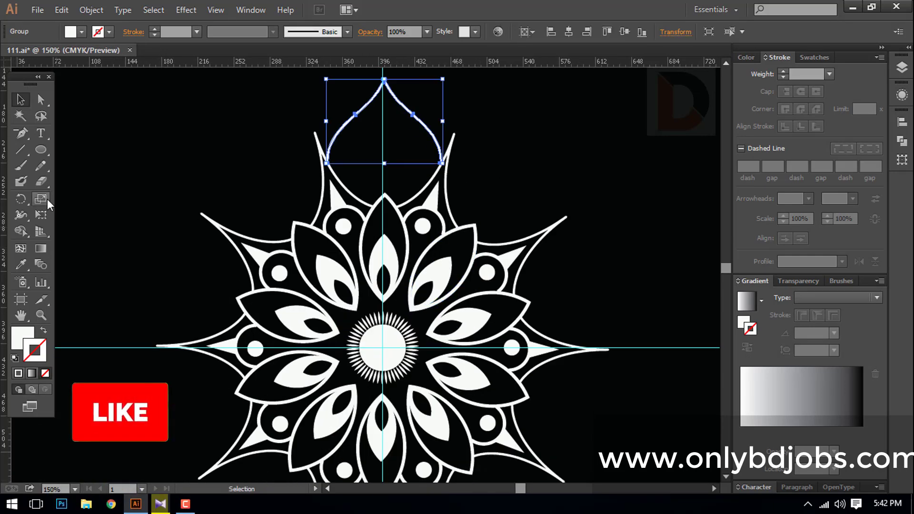
left_click(386, 345, "alt")
left_click(714, 284)
- Repeat the rotated copy until a pointed arch outline fills every gap between the spires
key("ctrl+d")
key("ctrl+d")
key("ctrl+d")
key("ctrl+d")
key("ctrl+d")
key("ctrl+d")
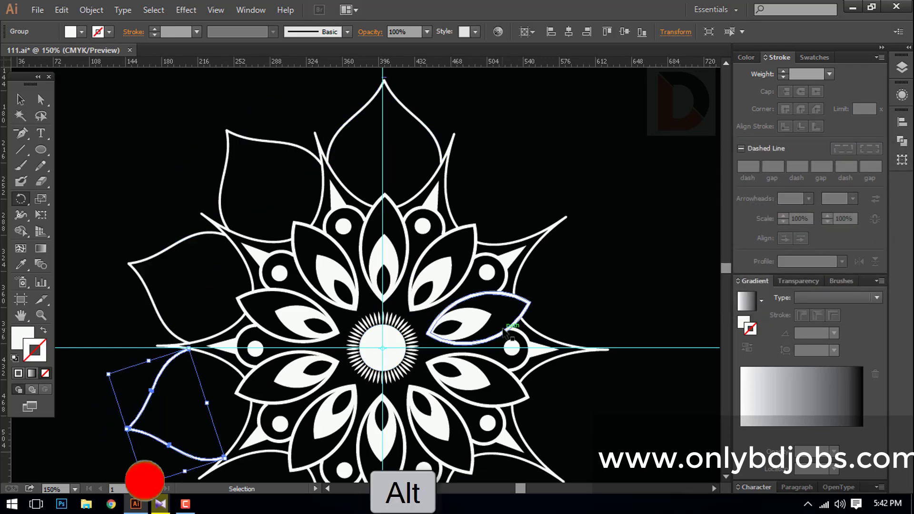
key("ctrl+minus")
scroll(660, 248, "down", 3)
scroll(660, 248, "right", 2)
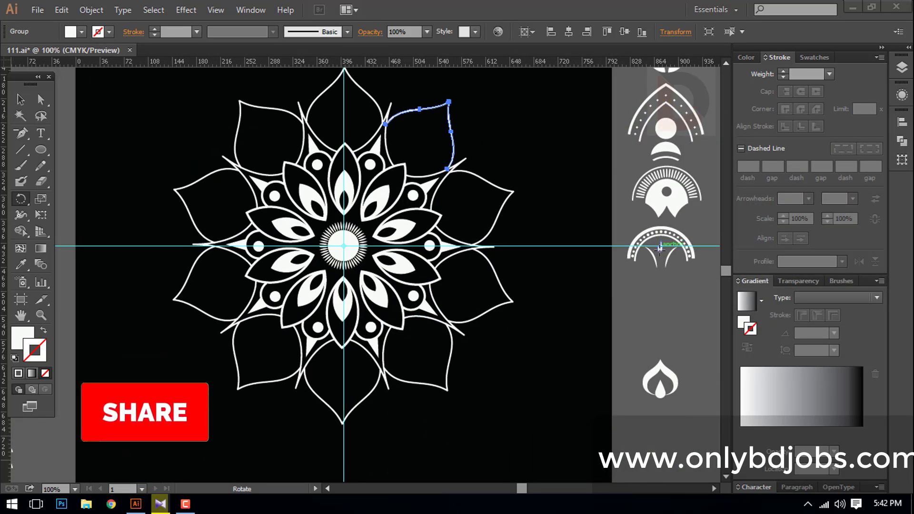
- Place the teardrop ornament, slightly enlarged, inside the uppermost pointed outline and create a copy rotated by 36° about the flower's center
left_click_drag(674, 383, 375, 89)
key("ctrl+t")
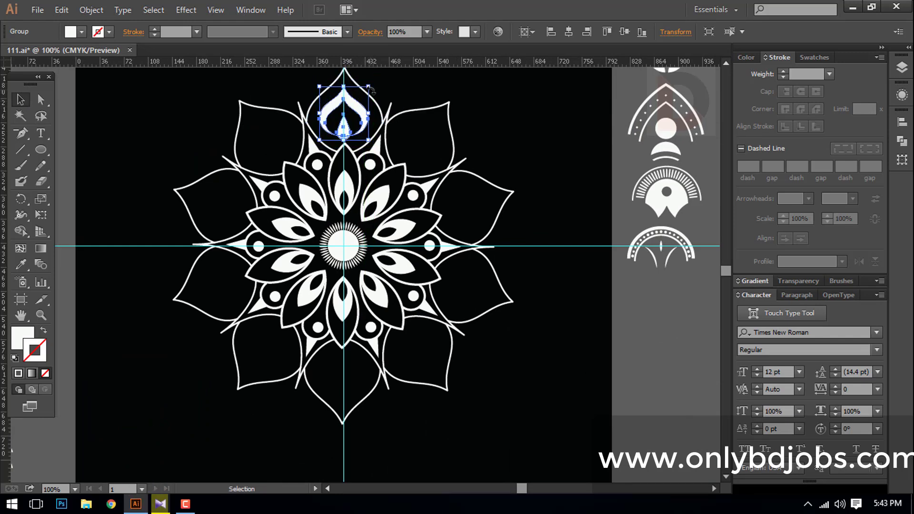
left_click(343, 246, "alt")
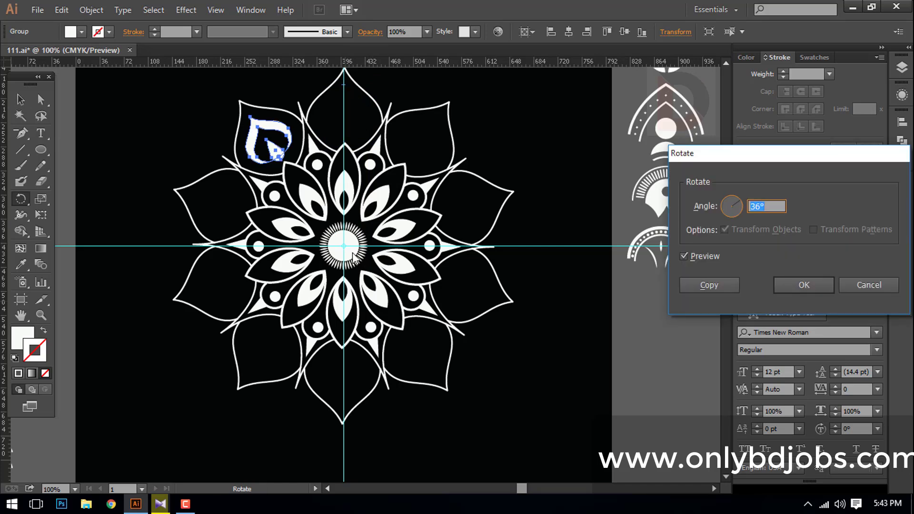
left_click(713, 284)
- Repeat the rotated copy until every pointed outline holds a teardrop ornament, and return to the Selection tool
key("ctrl+d")
key("ctrl+d")
key("ctrl+d")
key("ctrl+d")
key("ctrl+d")
key("ctrl+d")
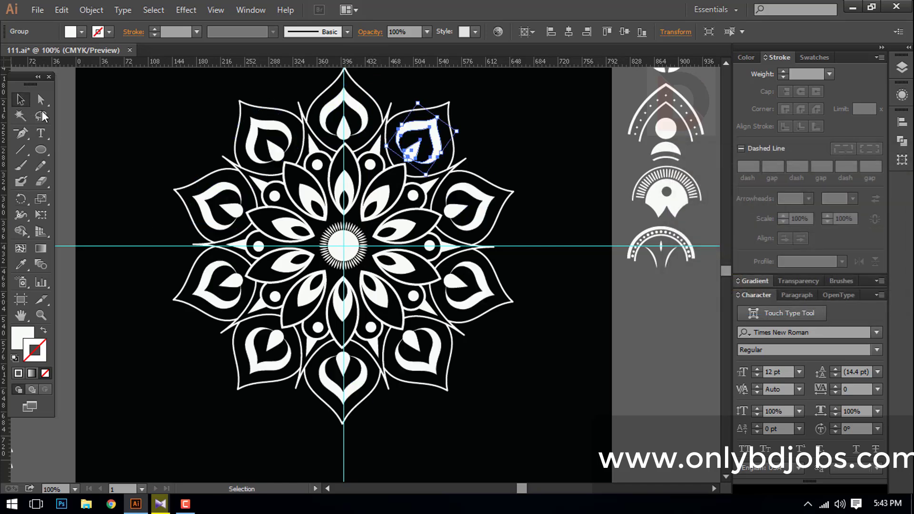
key("ctrl")
- Rotate the whole mandala about its center so that the gap between two outer petals lies on the vertical guide, and deselect it
key("ctrl+minus")
key("ctrl+minus")
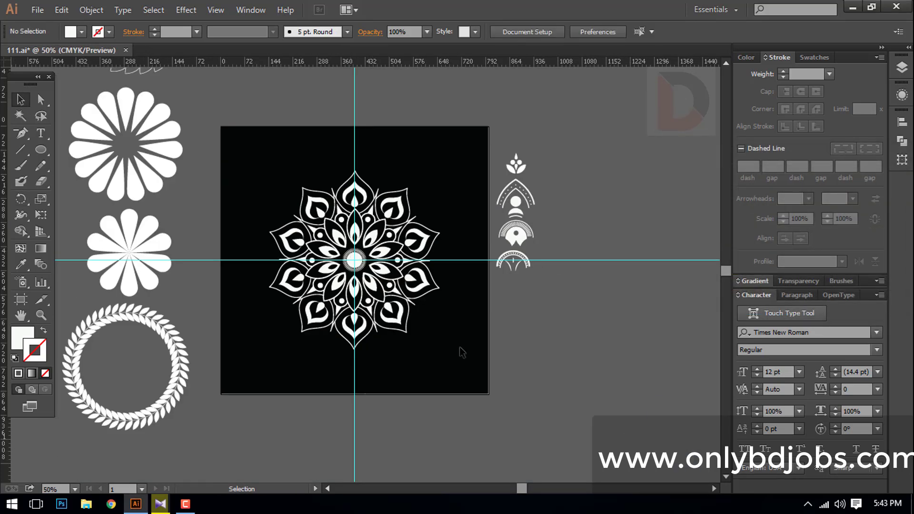
left_click_drag(461, 349, 239, 150)
mouse_move(462, 211)
left_mouse_down()
mouse_move(469, 190)
mouse_move(463, 211)
left_mouse_up()
key("ctrl+shift+a")
- Place the dotted semicircular arch ornament in the gap between the two uppermost outer petals
left_click_drag(285, 162, 519, 353)
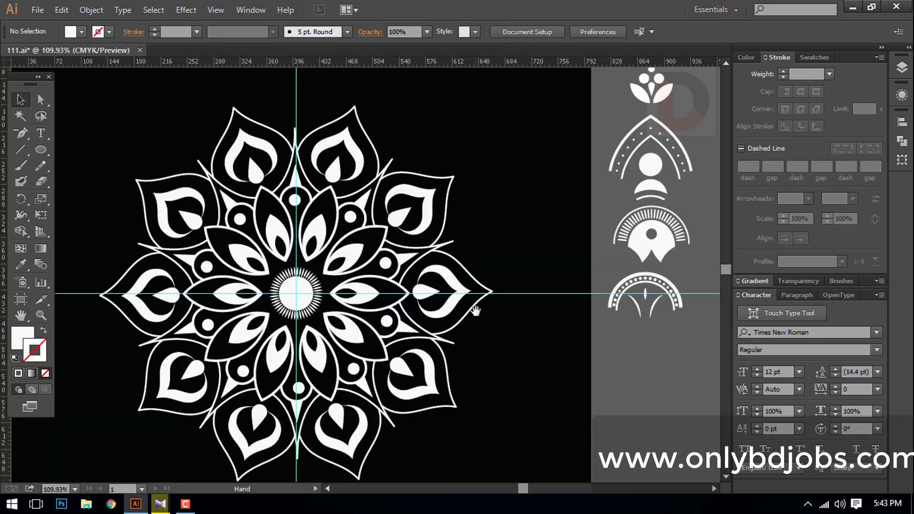
left_click_drag(477, 238, 465, 271)
left_click_drag(660, 324, 306, 143)
key("ctrl+plus")
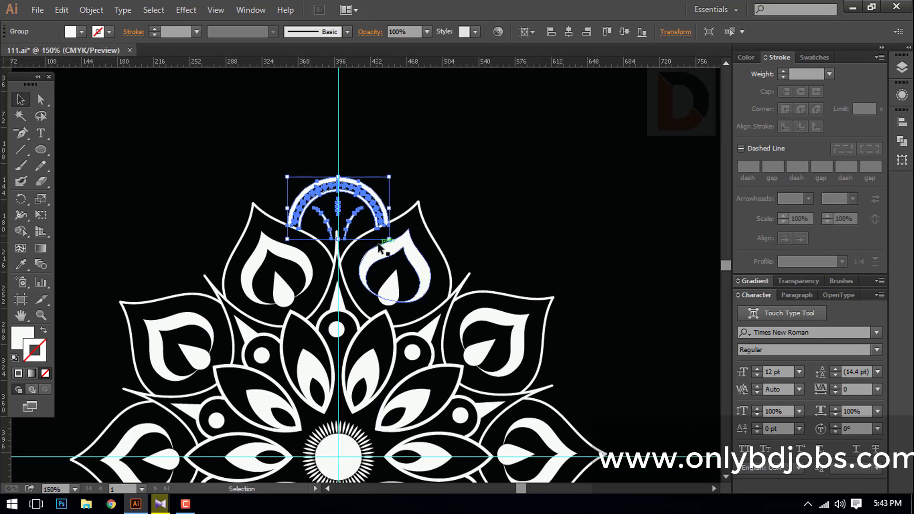
- Nudge the dotted arch to center it on the vertical guide with its ends resting on both petals, and deselect it
left_click(475, 201)
left_click(384, 200)
key("Left")
key("Up")
key("Up")
left_click(365, 208)
left_click(381, 205)
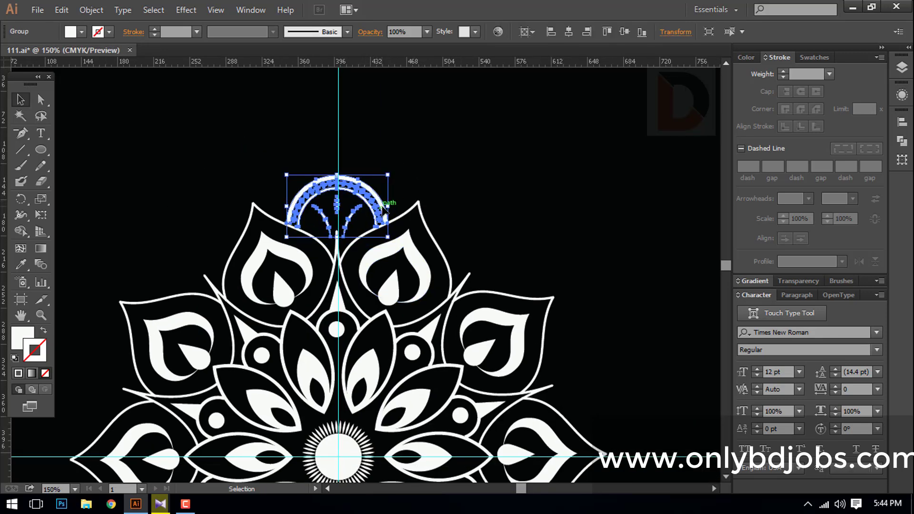
left_click(425, 205)
left_click(386, 201)
left_click(433, 201)
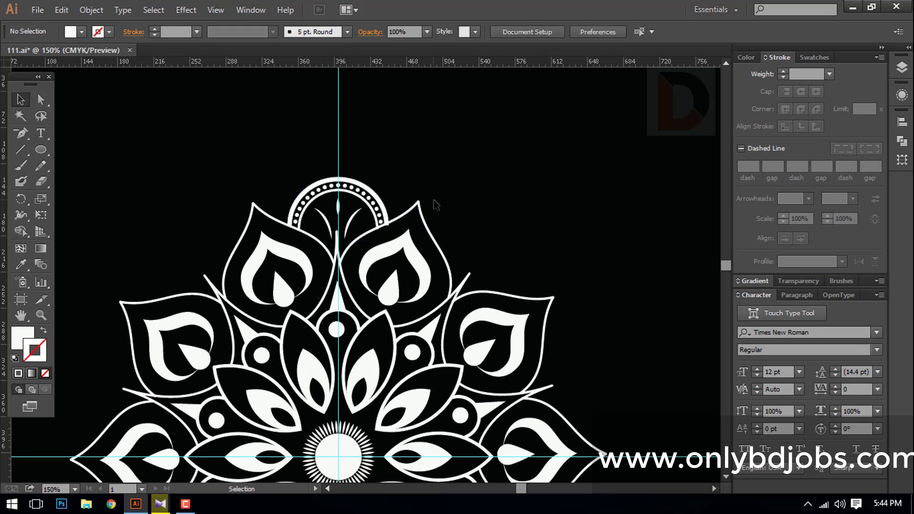
- Create a copy of the dotted arch rotated by 36° about the mandala's center
left_click_drag(373, 245, 380, 208)
key("ctrl+minus")
left_click(392, 179)
key("r")
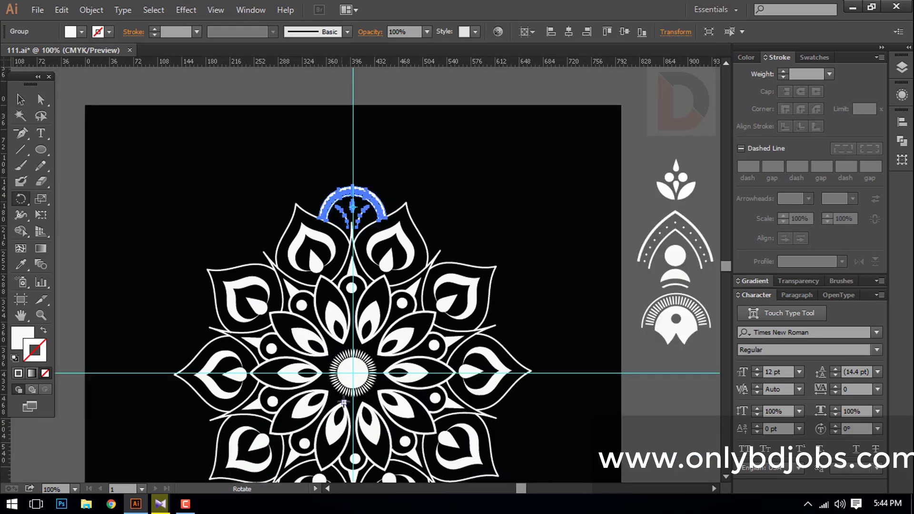
left_click(353, 374, "alt")
left_click(710, 284)
- Repeat the rotated copy until a dotted arch fills every gap between the outer petals
key("ctrl+d")
key("ctrl+d")
key("ctrl+d")
key("ctrl+d")
key("ctrl+d")
key("ctrl+d")
key("ctrl+d")
key("ctrl+d")
key("ctrl+d")
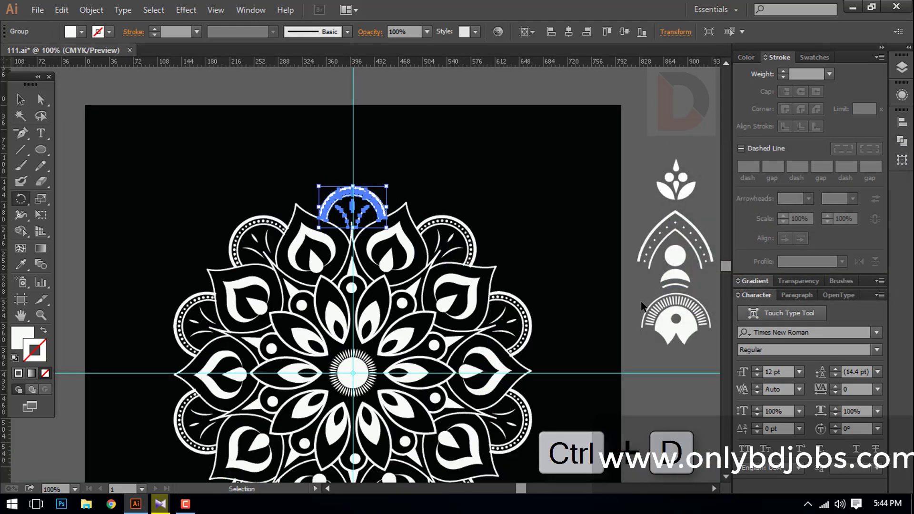
- Rotate the whole mandala about its center so that an outer petal points straight up along the vertical guide, and deselect it
left_click(81, 133)
left_click_drag(203, 304, 205, 235)
left_click_drag(147, 144, 605, 485)
left_click_drag(545, 86, 615, 139)
left_click(597, 179)
- Place the striped fan ornament with the round hole above the tip of the uppermost petal
left_click_drag(414, 137, 431, 194)
left_click_drag(682, 279, 418, 192)
key("Down")
key("Down")
key("Down")
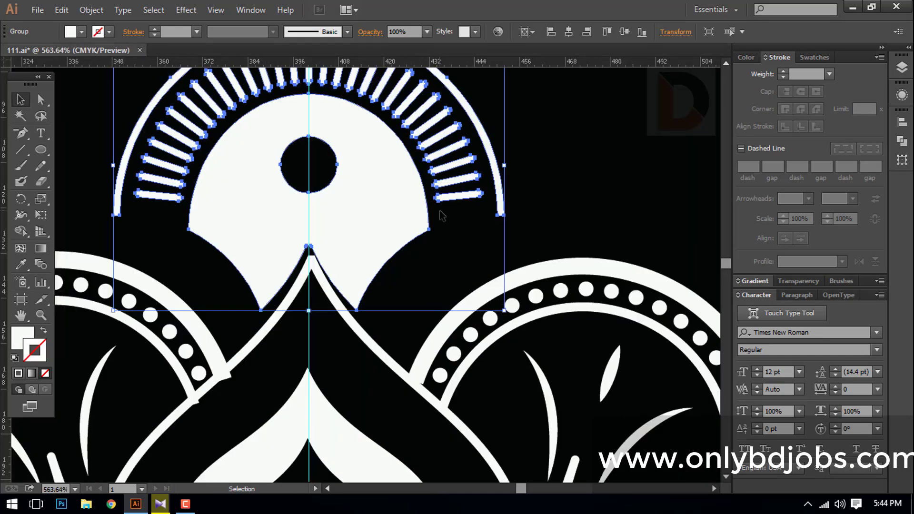
- Adjust the fan ornament's position until its lower notch fits over the petal tip, and deselect it
key("Right")
key("Left")
key("Down")
left_click_drag(388, 224, 356, 238)
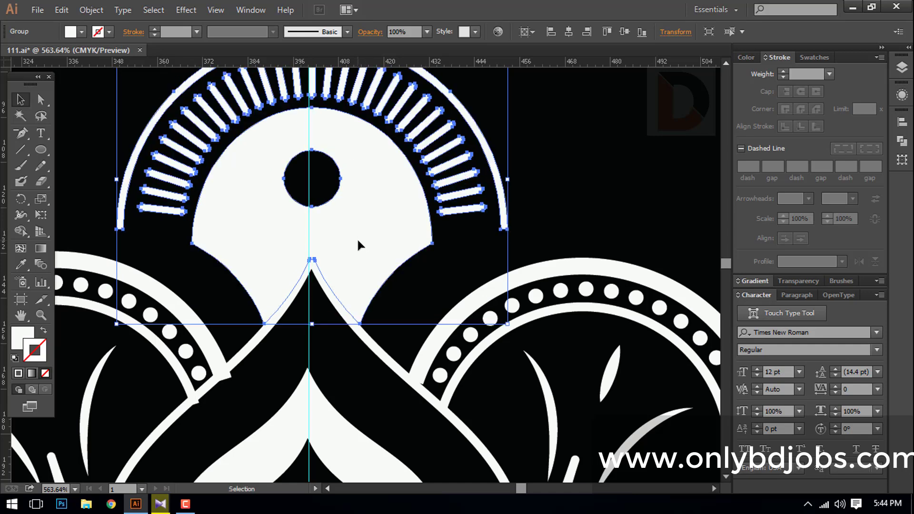
key("ctrl+shift+a")
- Create a copy of the fan ornament rotated by 36° about the mandala's center
key("ctrl+minus")
key("ctrl+minus")
key("ctrl+minus")
left_click(329, 253)
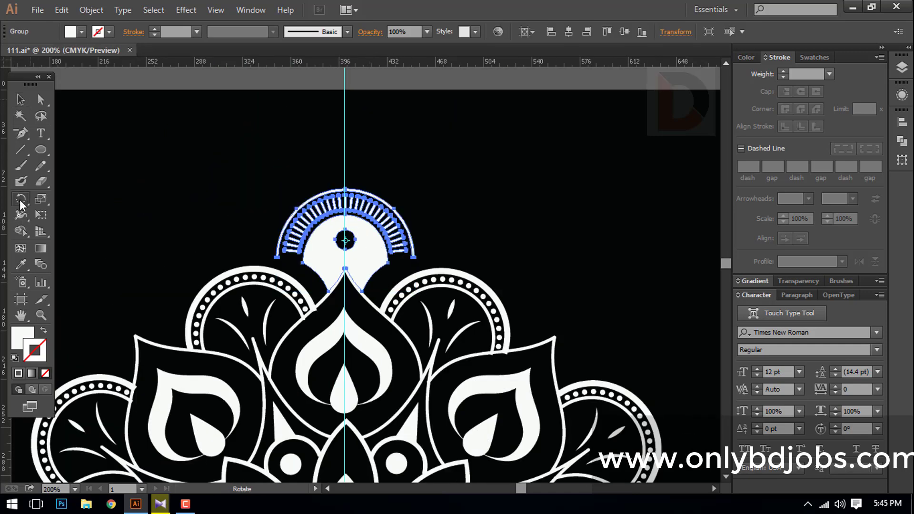
key("ctrl+0")
key("ctrl+d")
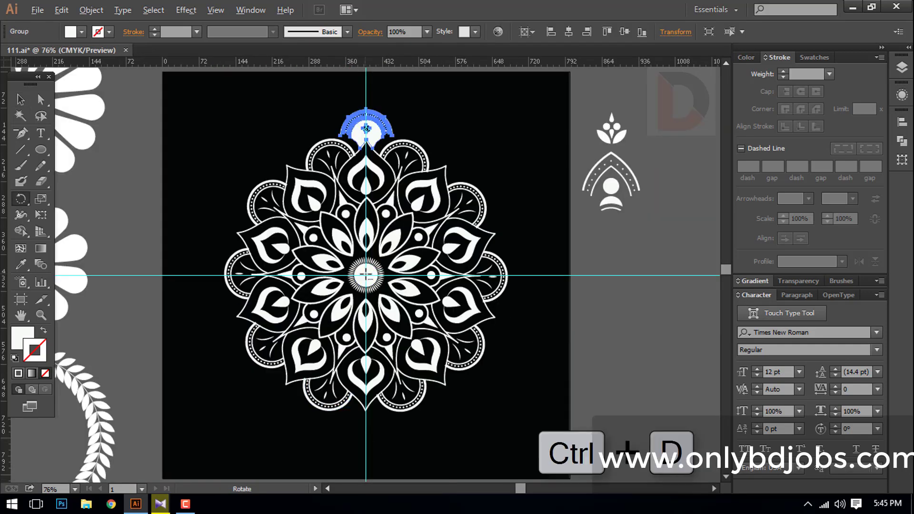
left_click(365, 274, "alt")
left_click(708, 284)
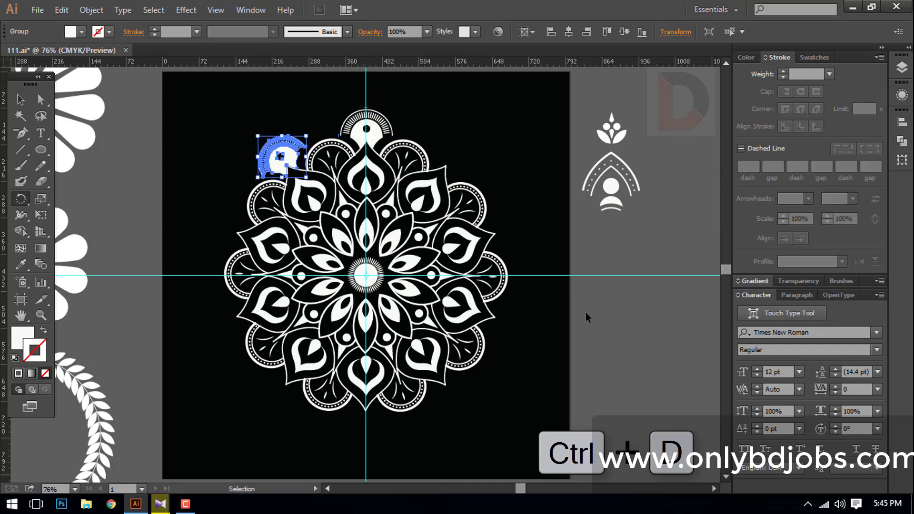
- Repeat the rotated copy of the fan ornament until ten of them form a complete ring around the mandala
key("ctrl+d")
key("ctrl+d")
key("ctrl+d")
key("ctrl+d")
key("ctrl+d")
key("ctrl+d")
key("ctrl+d")
key("ctrl+d")
- Select the whole mandala and rotate it about its center so two fan ornaments sit evenly on both sides of the vertical guide
key("v")
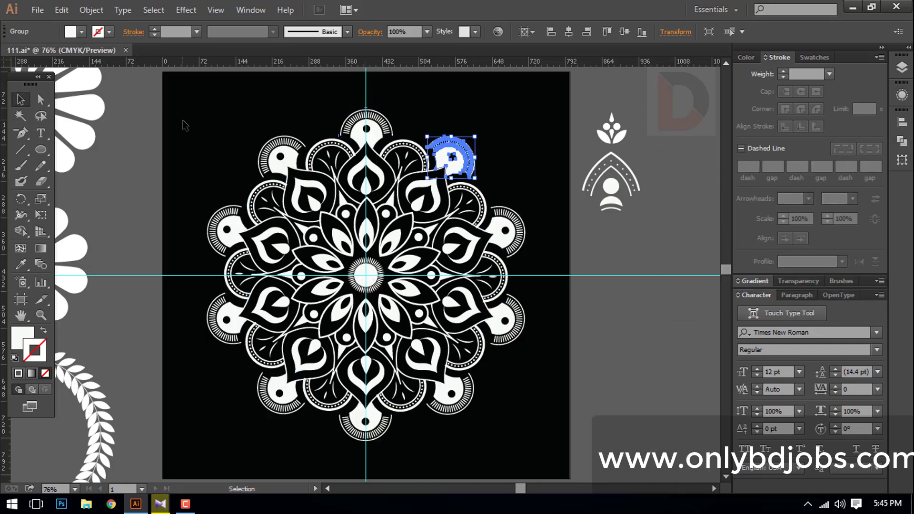
left_click_drag(196, 162, 196, 162)
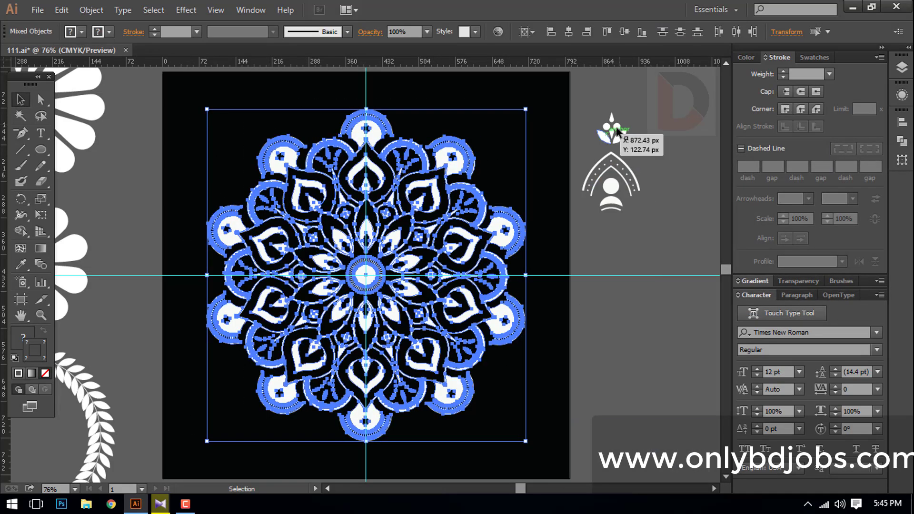
left_click_drag(533, 103, 594, 155)
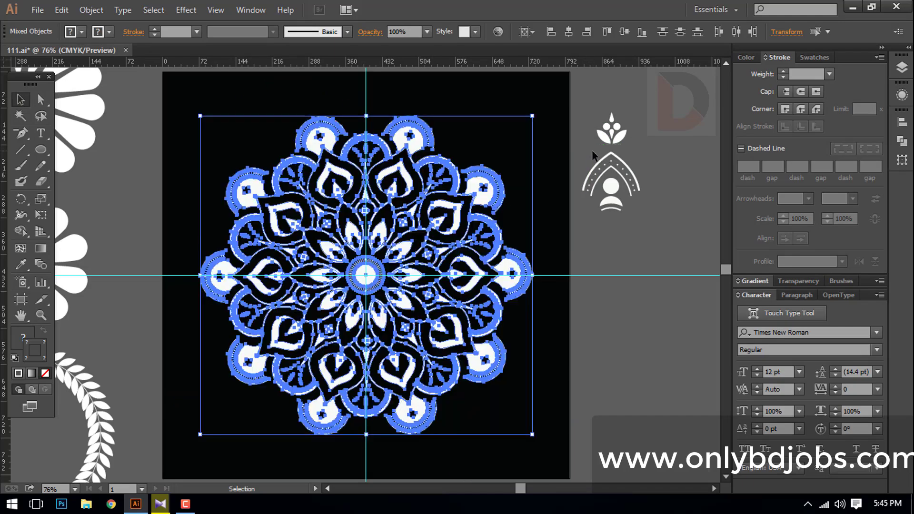
- Try placing the dotted pointed arch ornament between the two uppermost fans, and undo the placement
left_click_drag(629, 188, 400, 109)
scroll(477, 333, "up", 2)
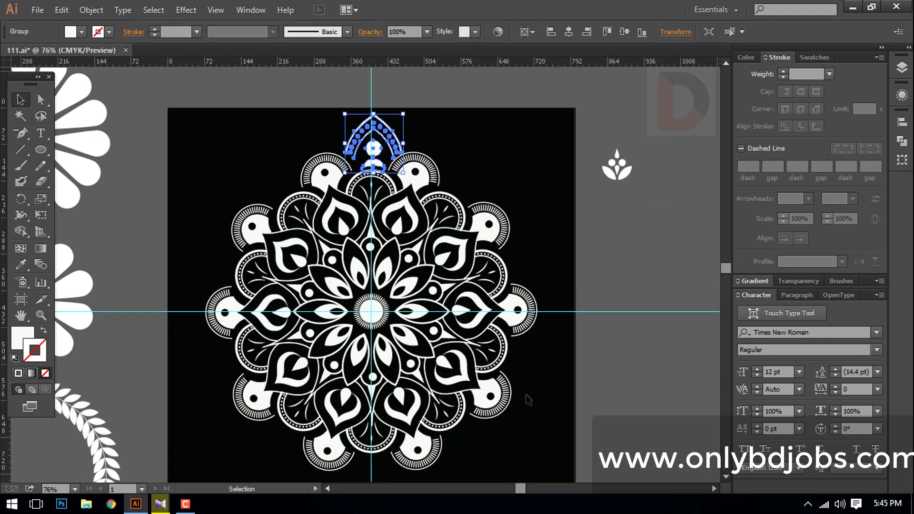
key("ctrl+z")
- Scale the whole mandala down slightly and place the dotted pointed arch ornament between the two uppermost fans on the vertical guide
left_click_drag(500, 424, 239, 169)
left_click_drag(538, 152, 522, 167)
left_click_drag(619, 229, 433, 157)
scroll(369, 147, "up", 5)
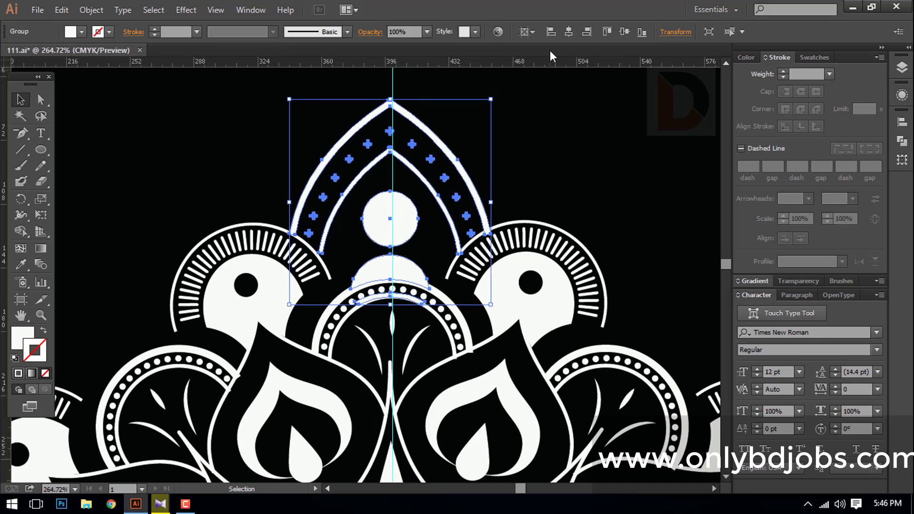
- Shrink the pointed arch ornament slightly, nudge it down toward the scalloped petal, and deselect it
left_click_drag(493, 100, 485, 114)
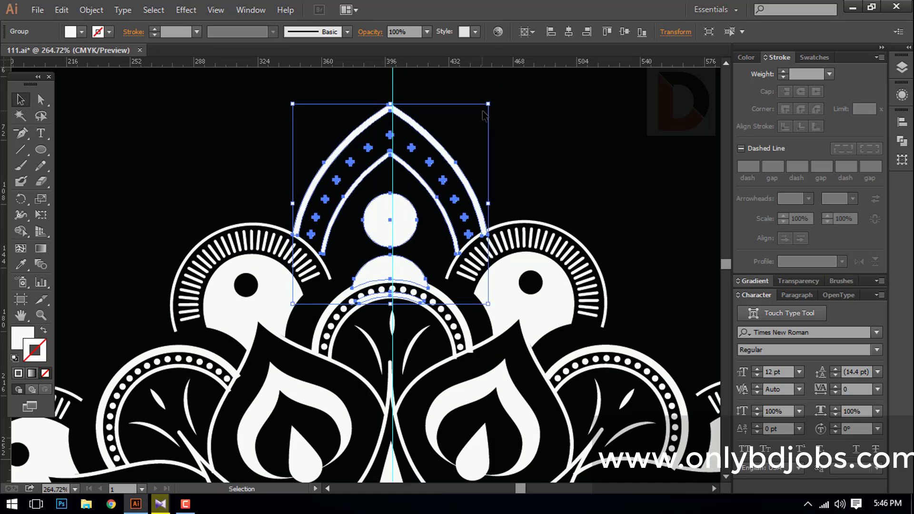
key("Down")
key("Down")
left_click(516, 113)
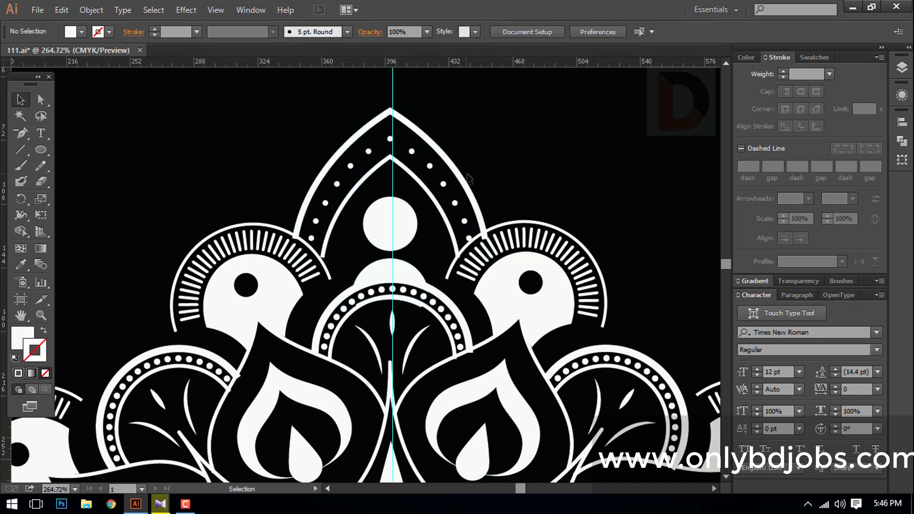
- Cut the pointed arch ornament, paste it in place in front of the mandala, and reselect it
left_click(458, 172)
key("ctrl+x")
key("ctrl+f")
left_click(443, 194)
left_click(443, 196)
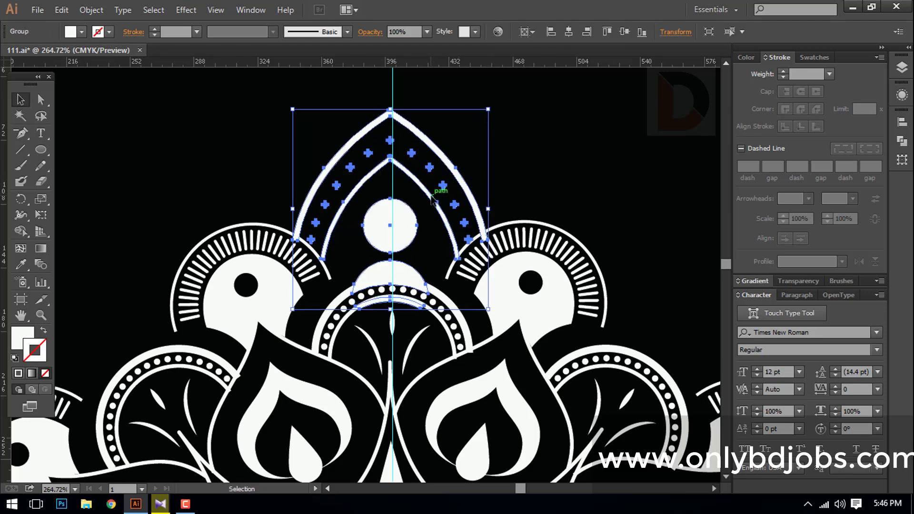
left_click(581, 198)
left_click(393, 223)
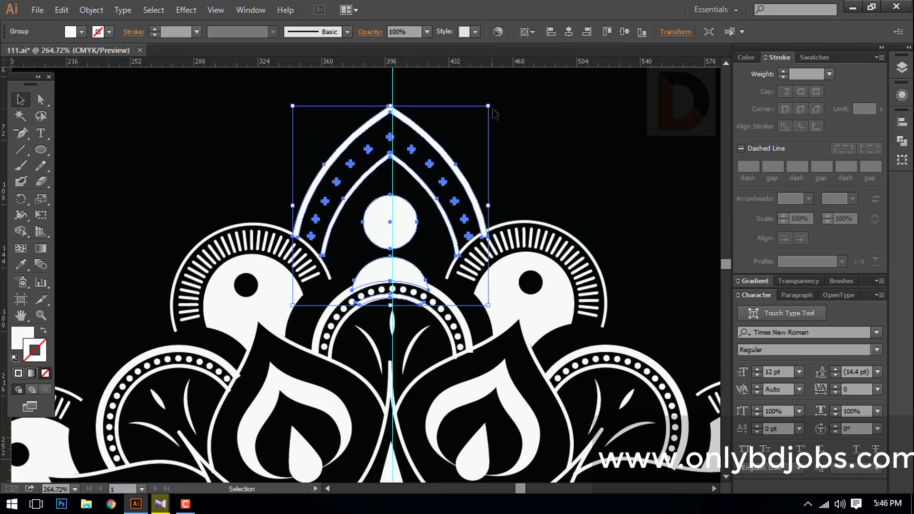
- Enlarge the pointed arch ornament slightly, nudge it down so its ends meet the fans, and deselect it
left_click_drag(488, 106, 490, 100)
key("Down")
key("Down")
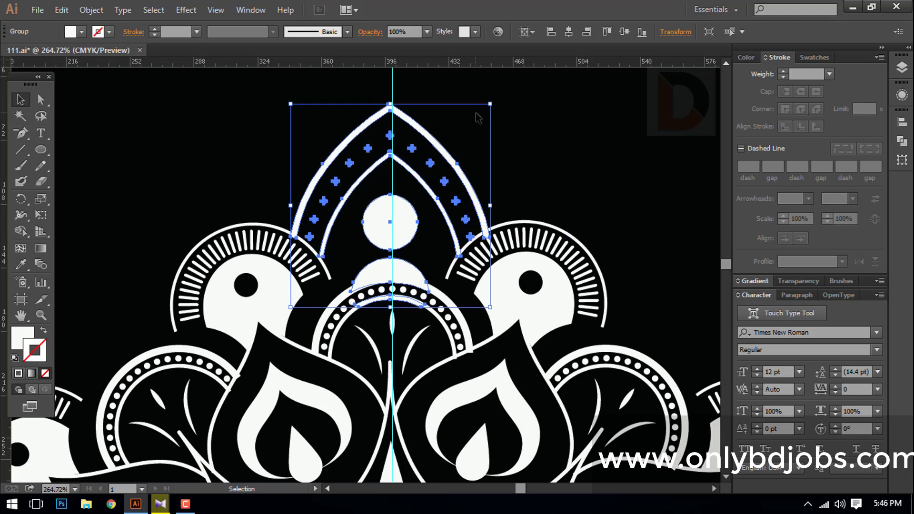
left_click(539, 114)
- Nudge the pointed arch ornament slightly left and up to center it between the two fans, and deselect it
left_click(450, 158)
key("Right")
key("Right")
key("Left")
key("Left")
key("Left")
key("Left")
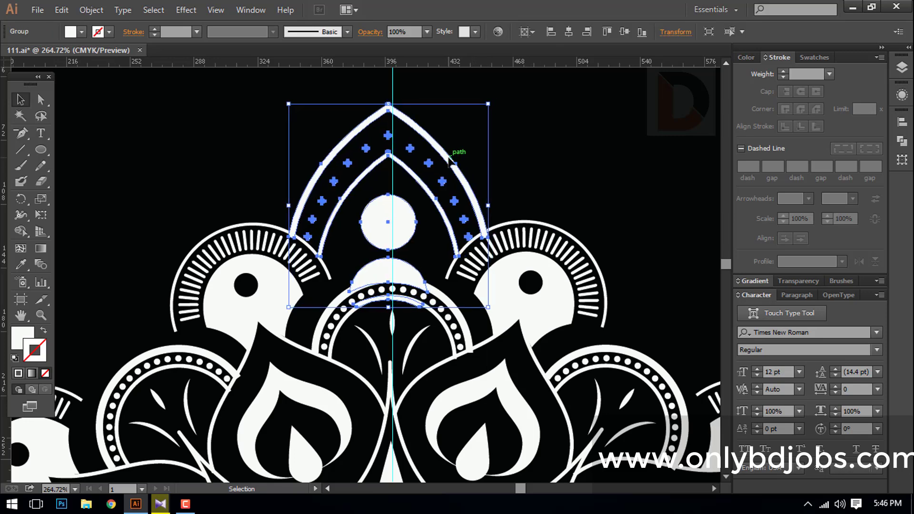
key("Up")
left_click(515, 147)
- Try sending the pointed arch ornament to the back of the stacking order
left_click(452, 163)
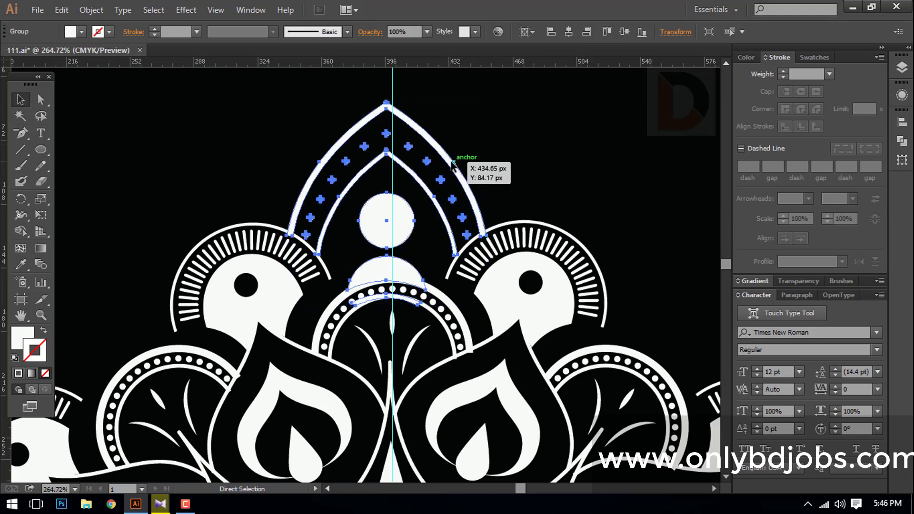
right_click(400, 103)
mouse_move(476, 216)
left_click(595, 260)
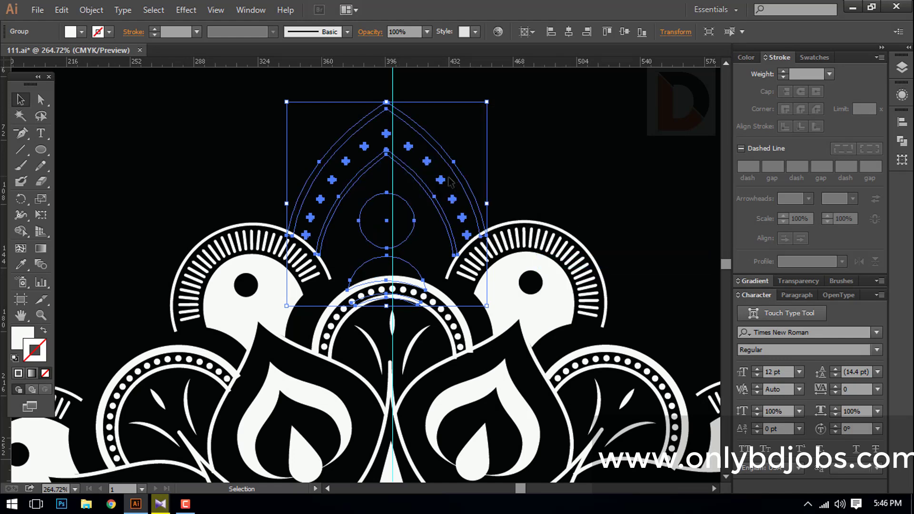
- Bring the pointed arch ornament to the front of the stacking order and deselect it
right_click(459, 174)
mouse_move(517, 288)
left_click(633, 300)
left_click(585, 193)
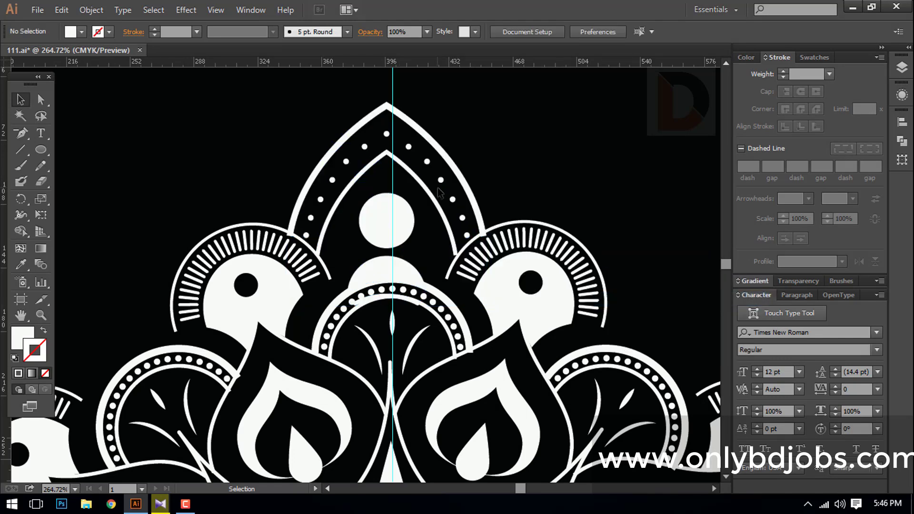
- Create a rotated copy of the pointed arch ornament about the mandala's center, above the next scalloped petal
left_click(454, 167)
scroll(398, 322, "down", 5)
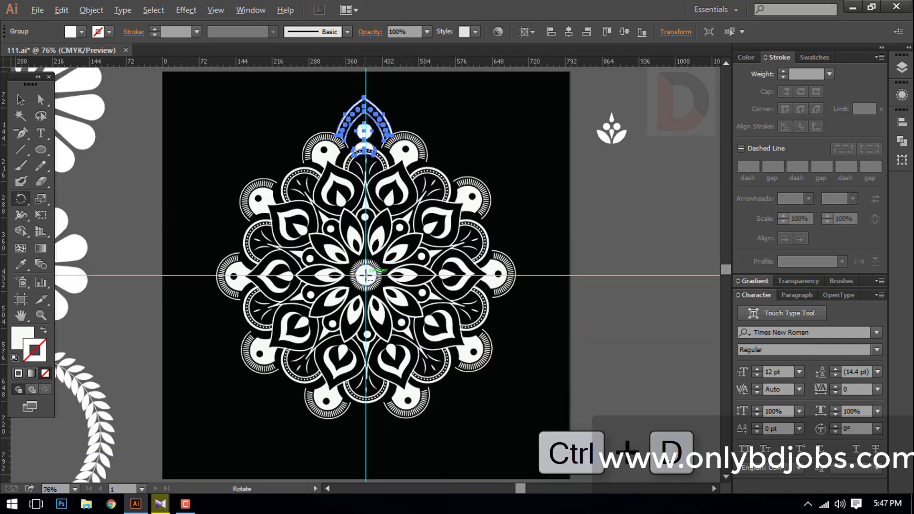
left_click(365, 276, "alt")
left_click(709, 286)
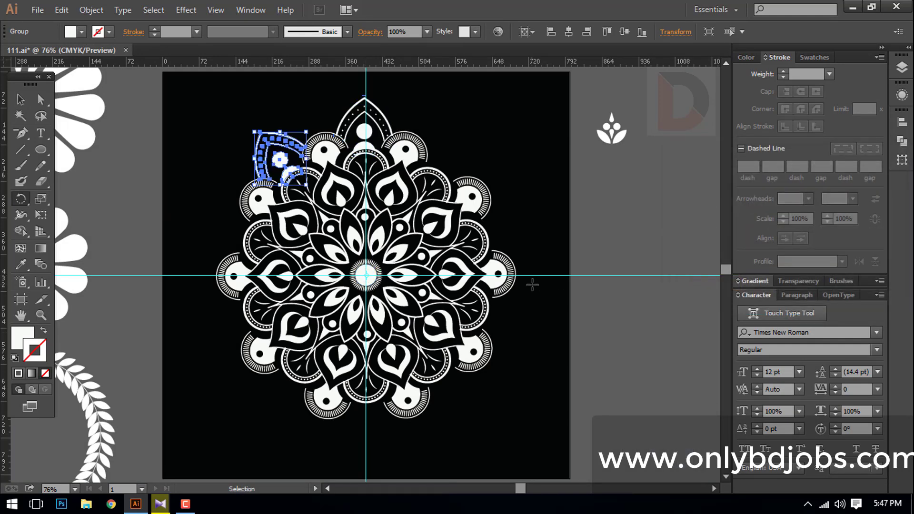
- Repeat the rotated copy of the pointed arch until ten arches form a complete ring around the mandala
key("ctrl+d")
key("ctrl+d")
key("ctrl+d")
key("ctrl+d")
key("ctrl+d")
key("ctrl+d")
key("ctrl+d")
- Select the whole mandala and scale it down about its center to leave room for another outer ring
left_click_drag(454, 165, 652, 245)
left_click_drag(477, 268, 477, 173)
key("ctrl+minus")
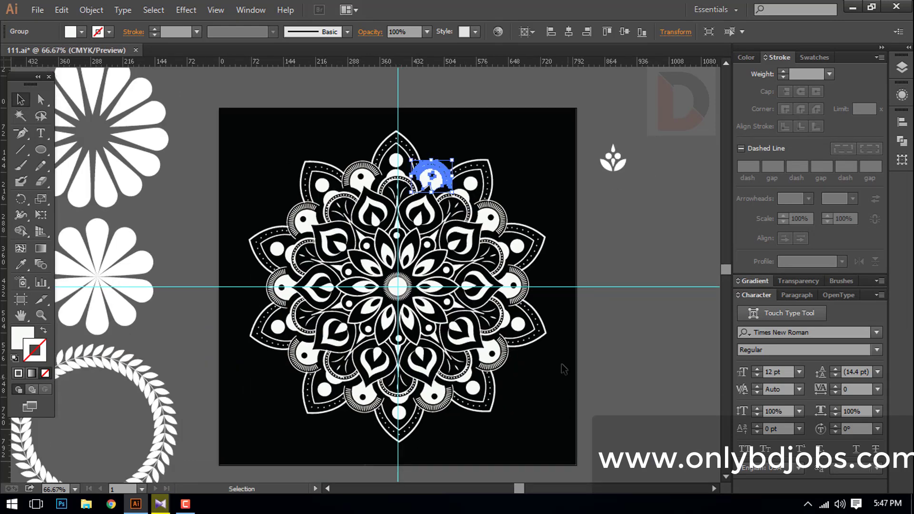
left_click_drag(568, 421, 166, 136)
left_click_drag(212, 111, 222, 131)
left_click_drag(554, 441, 554, 442)
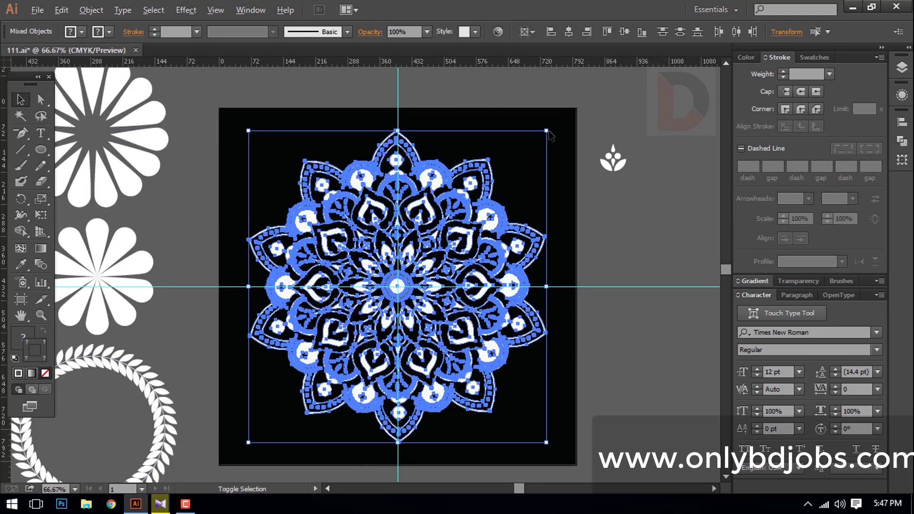
left_click_drag(547, 131, 534, 158)
- Place the small leaf and bud ornament on the vertical guide just above the tip of the uppermost arch
left_click(589, 167)
left_click_drag(604, 163, 394, 145)
scroll(405, 167, "up", 2)
left_click_drag(307, 382, 384, 228)
left_click_drag(384, 228, 381, 230)
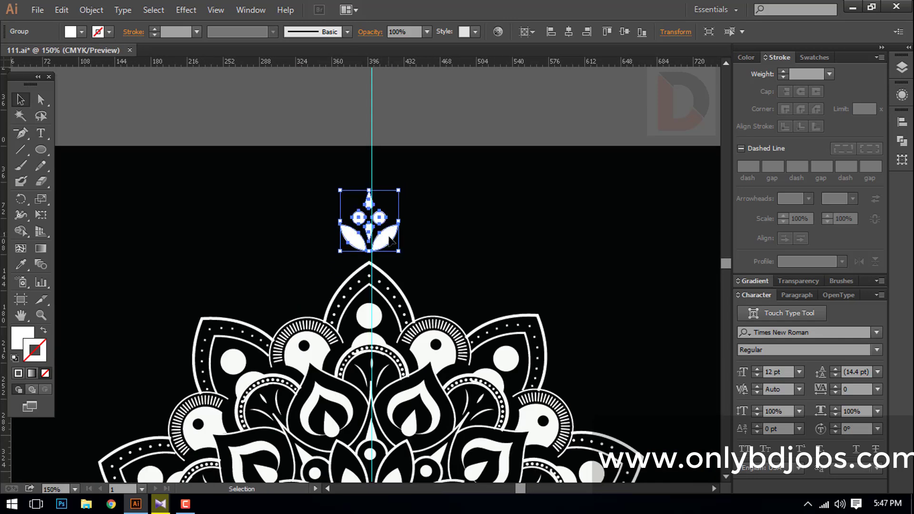
- Create a copy of the leaf and bud ornament rotated by 360/35 degrees about the mandala's center
scroll(460, 234, "down", 2)
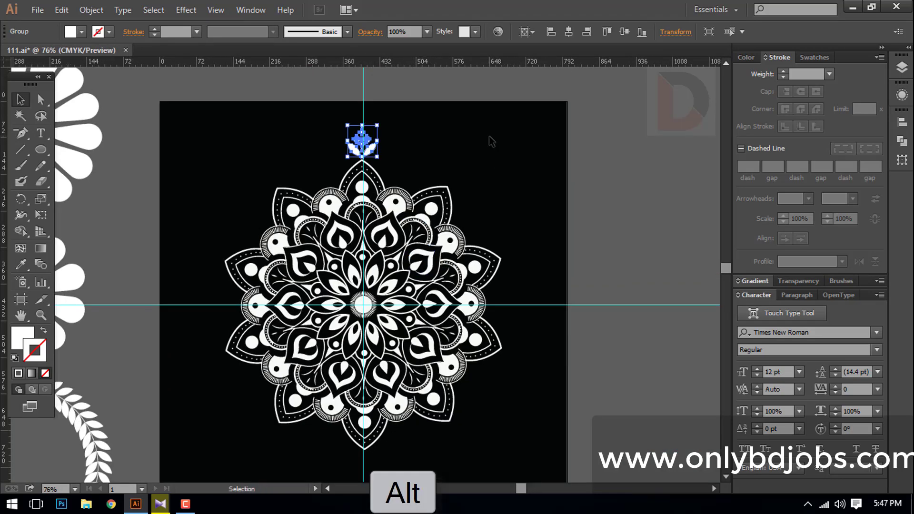
left_click(363, 304, "alt")
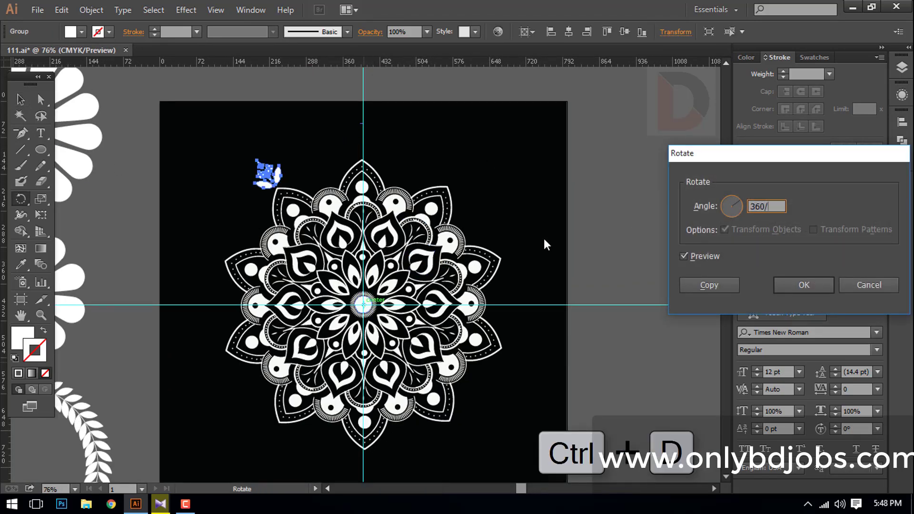
type("360/35")
left_click(699, 284)
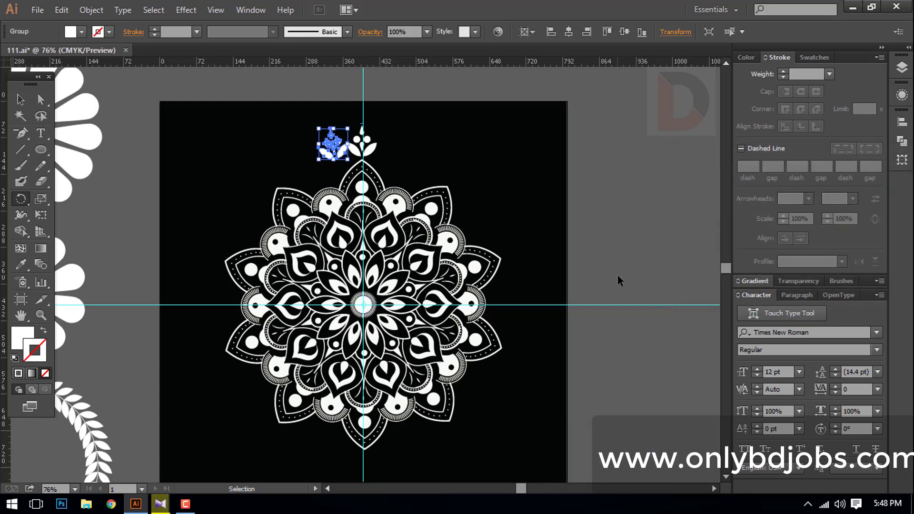
- Repeat the rotated copy of the leaf and bud ornament until 35 of them form a closed outer ring
key("ctrl+d")
key("ctrl+d")
key("ctrl+d")
key("ctrl+d")
key("ctrl+d")
key("ctrl+d")
key("ctrl+d")
key("ctrl+d")
key("ctrl+d")
key("ctrl+d")
key("ctrl+d")
key("ctrl+d")
key("ctrl+d")
key("ctrl+d")
key("ctrl+d")
key("ctrl+d")
key("ctrl+d")
key("ctrl+d")
key("ctrl+d")
key("ctrl+d")
key("ctrl+d")
key("ctrl+d")
key("ctrl+d")
key("ctrl+d")
key("ctrl+d")
key("ctrl+d")
key("ctrl+d")
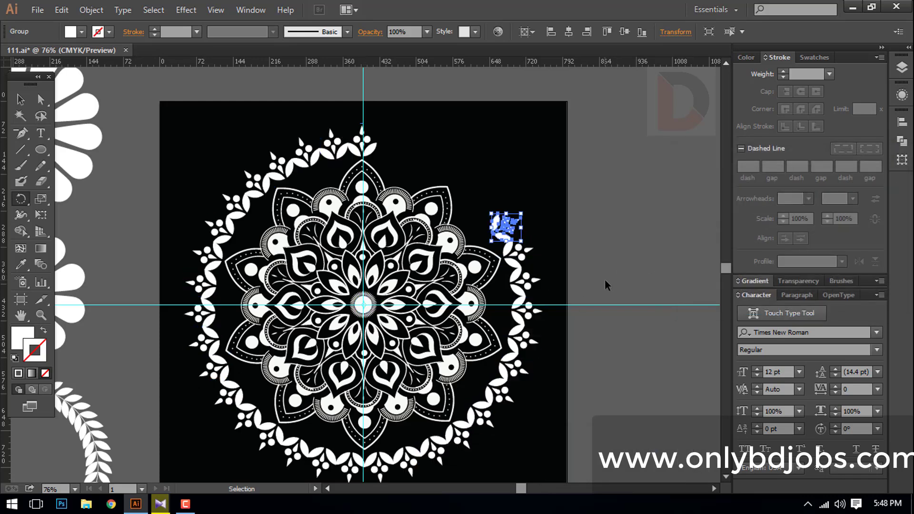
- Unlock the guides and delete the vertical and horizontal guides crossing the mandala's center
key("ctrl+minus")
key("ctrl+minus")
left_click_drag(357, 298, 352, 315)
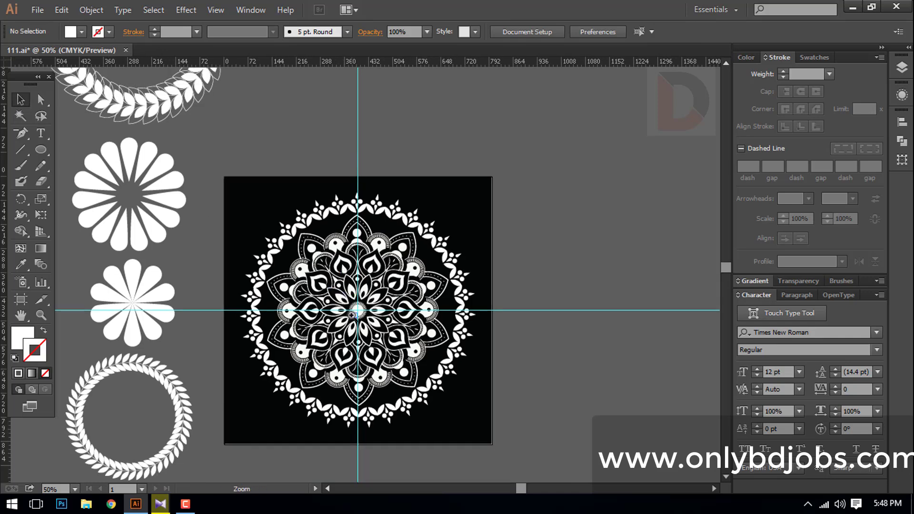
left_click(352, 313, "ctrl")
key("ctrl+0")
right_click(604, 211)
left_click(638, 332)
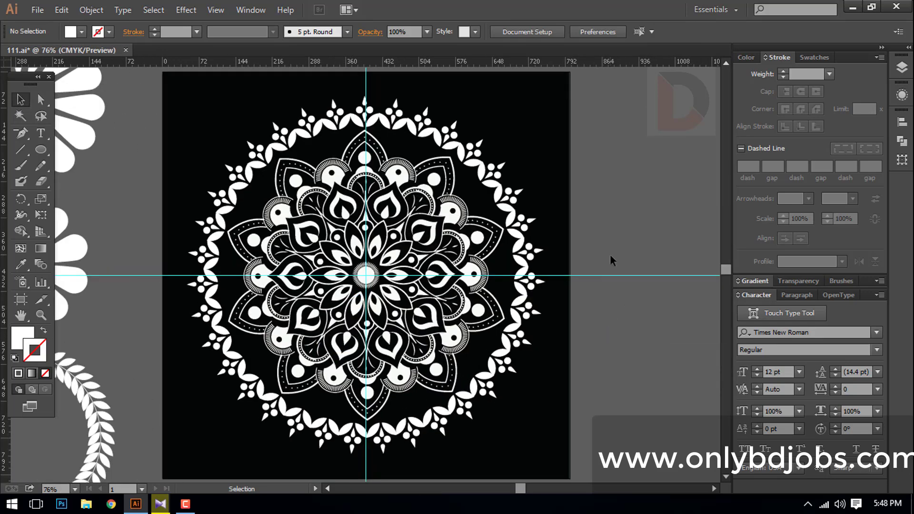
scroll(370, 81, "up", 3)
left_click(367, 97)
key("Delete")
left_click_drag(391, 270, 419, 205)
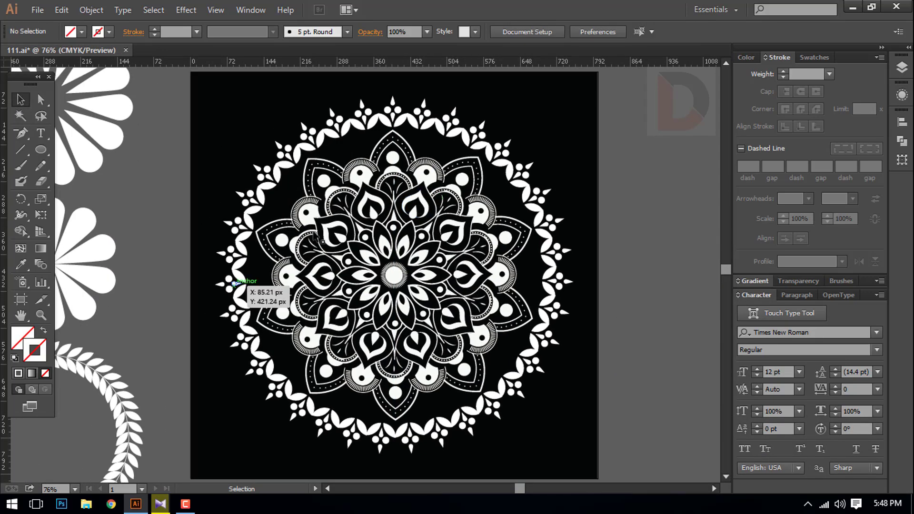